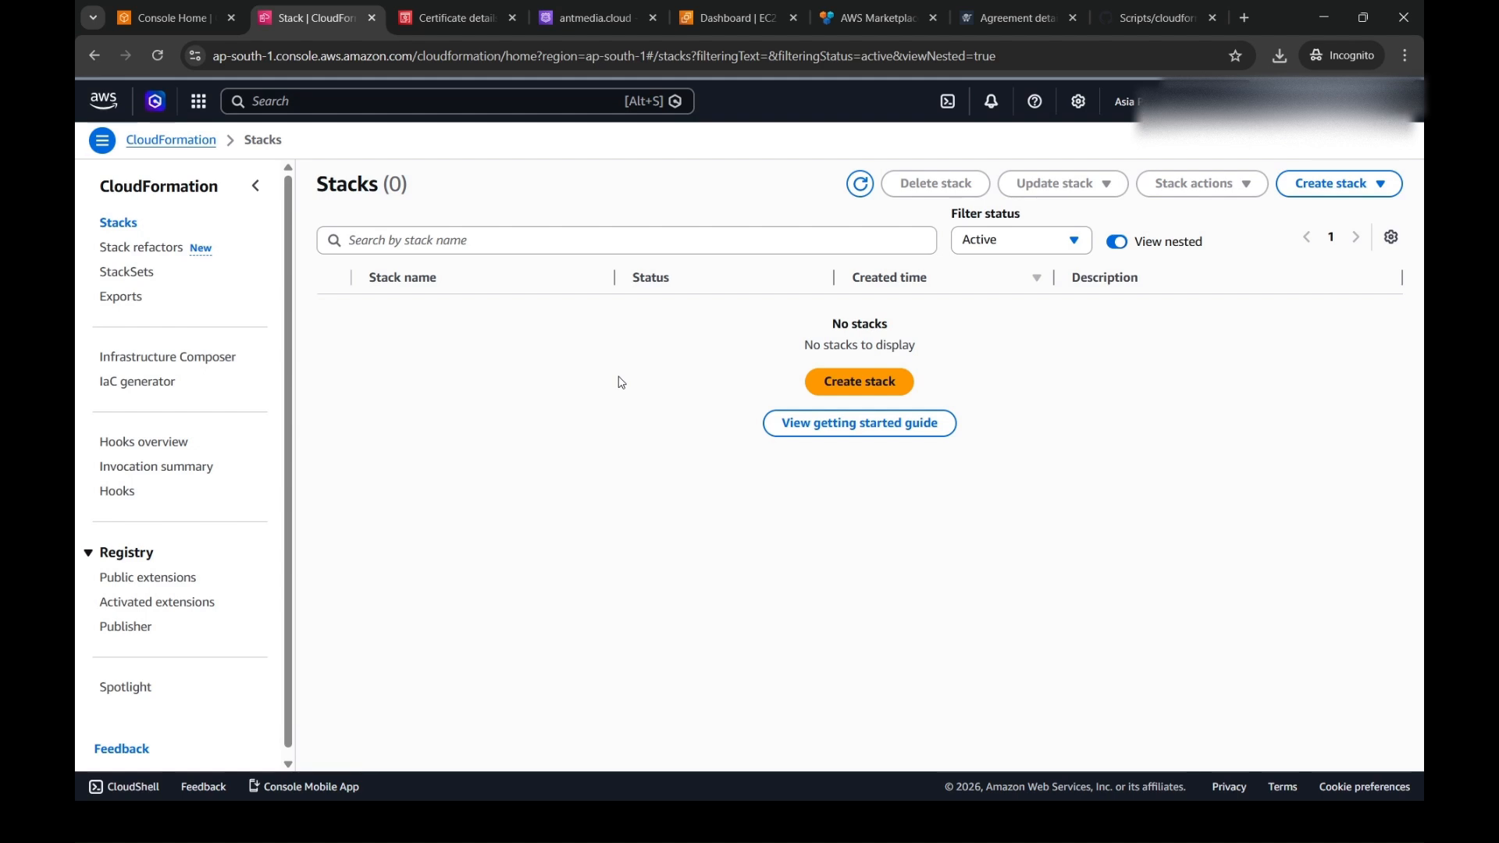
- Start creating a new stack from an existing template, with uploading a template file as the template source
click(839, 393)
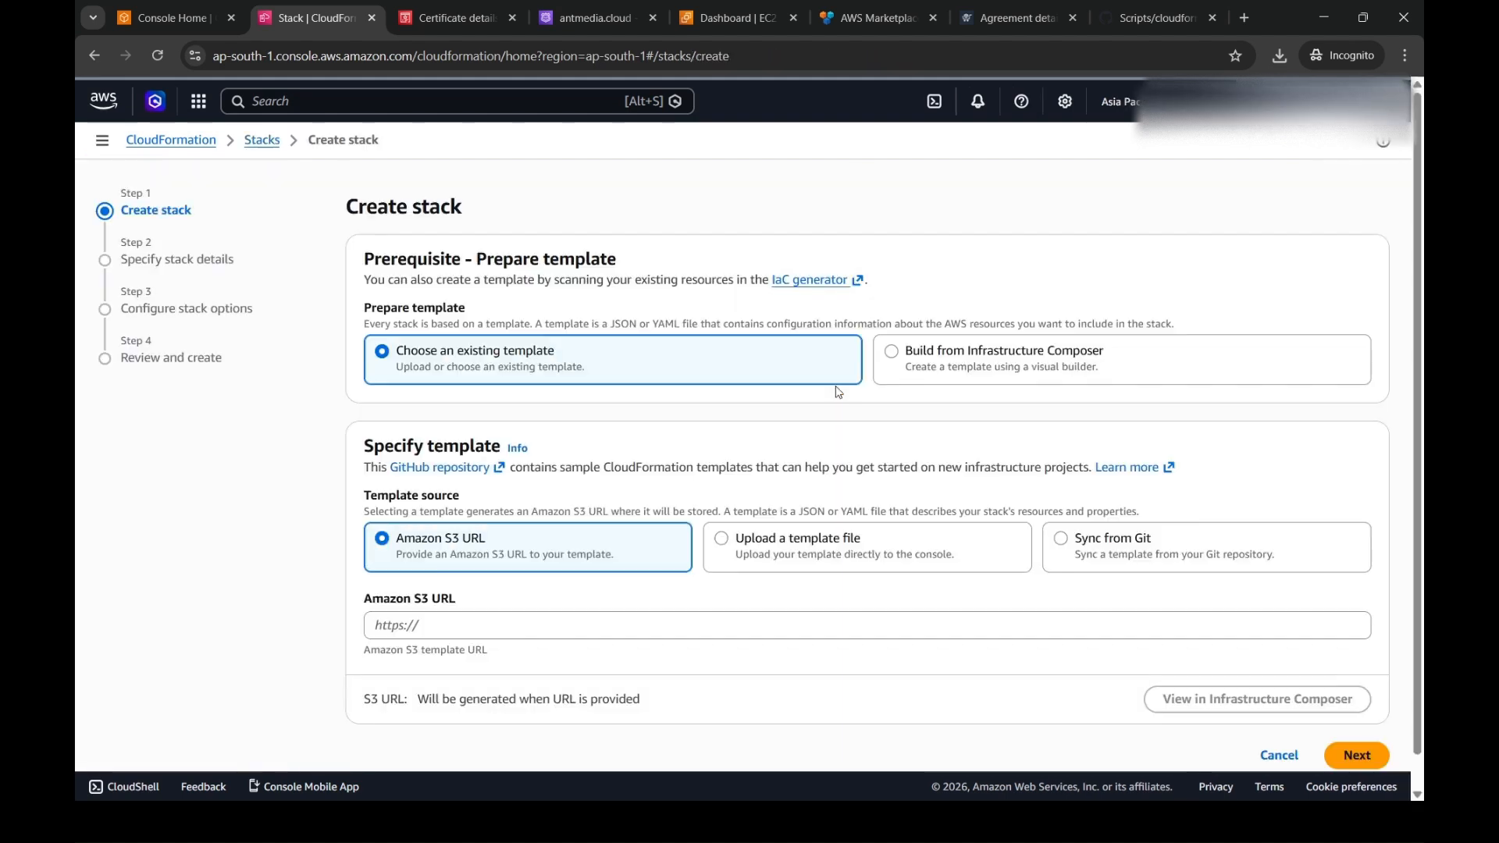
click(763, 547)
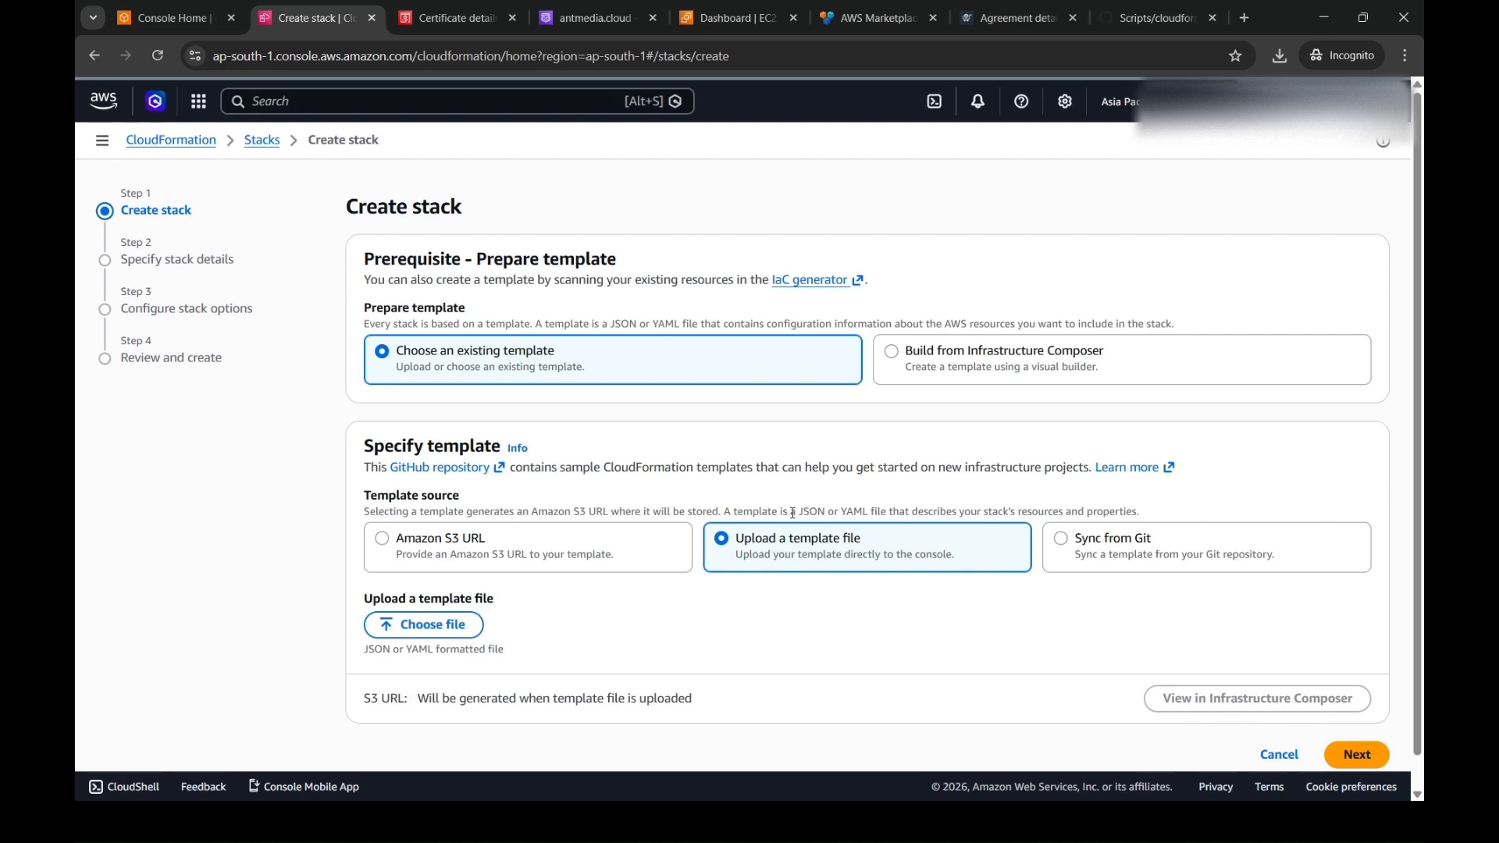
- Switch to the GitHub cloudformation folder and open the raw version of antmedia-aws-autoscale-template.yaml
click(1156, 17)
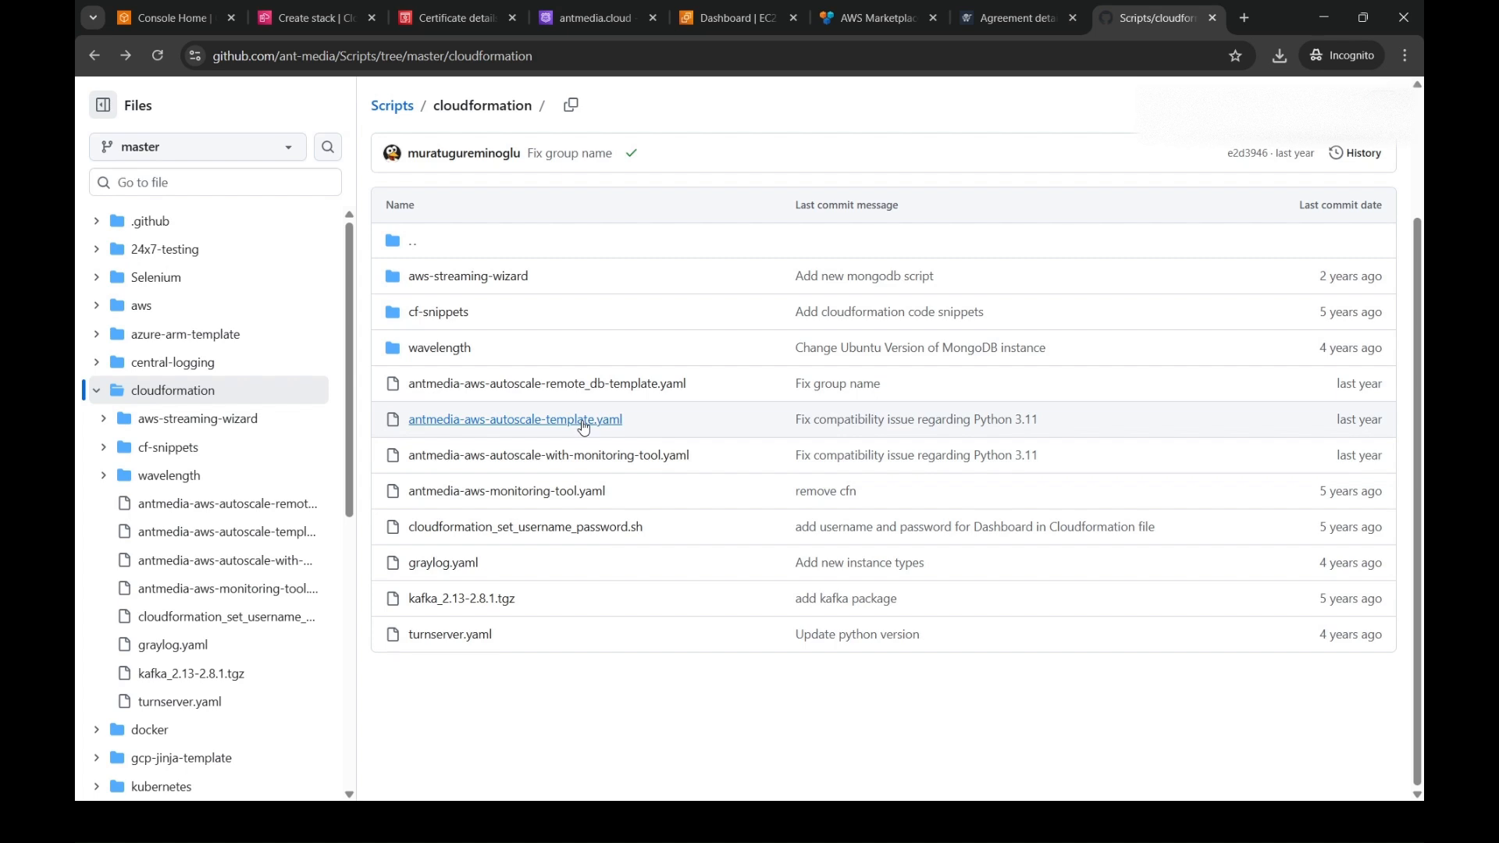
click(584, 422)
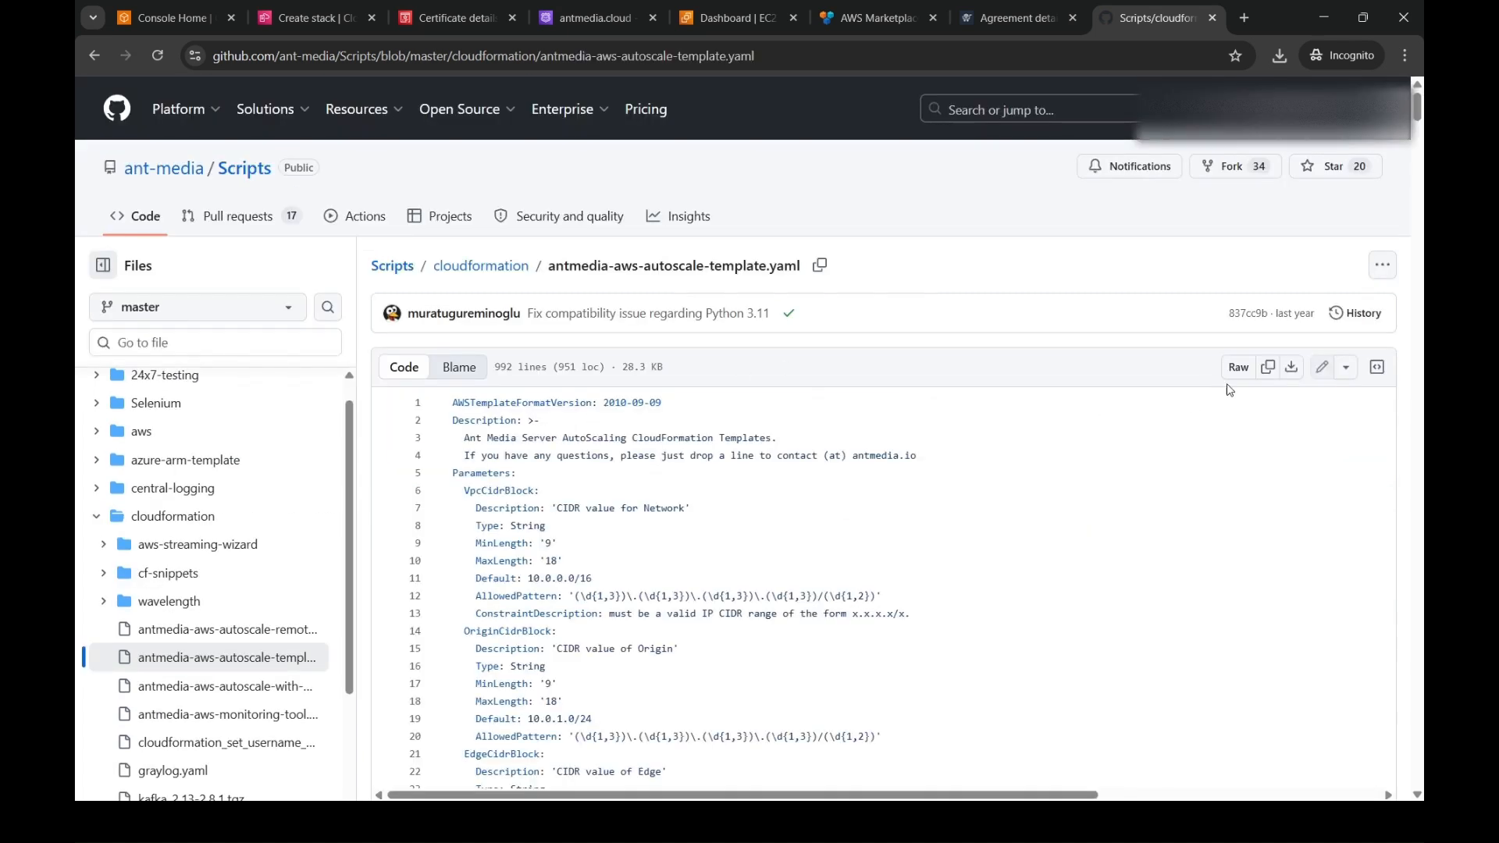
click(1239, 368)
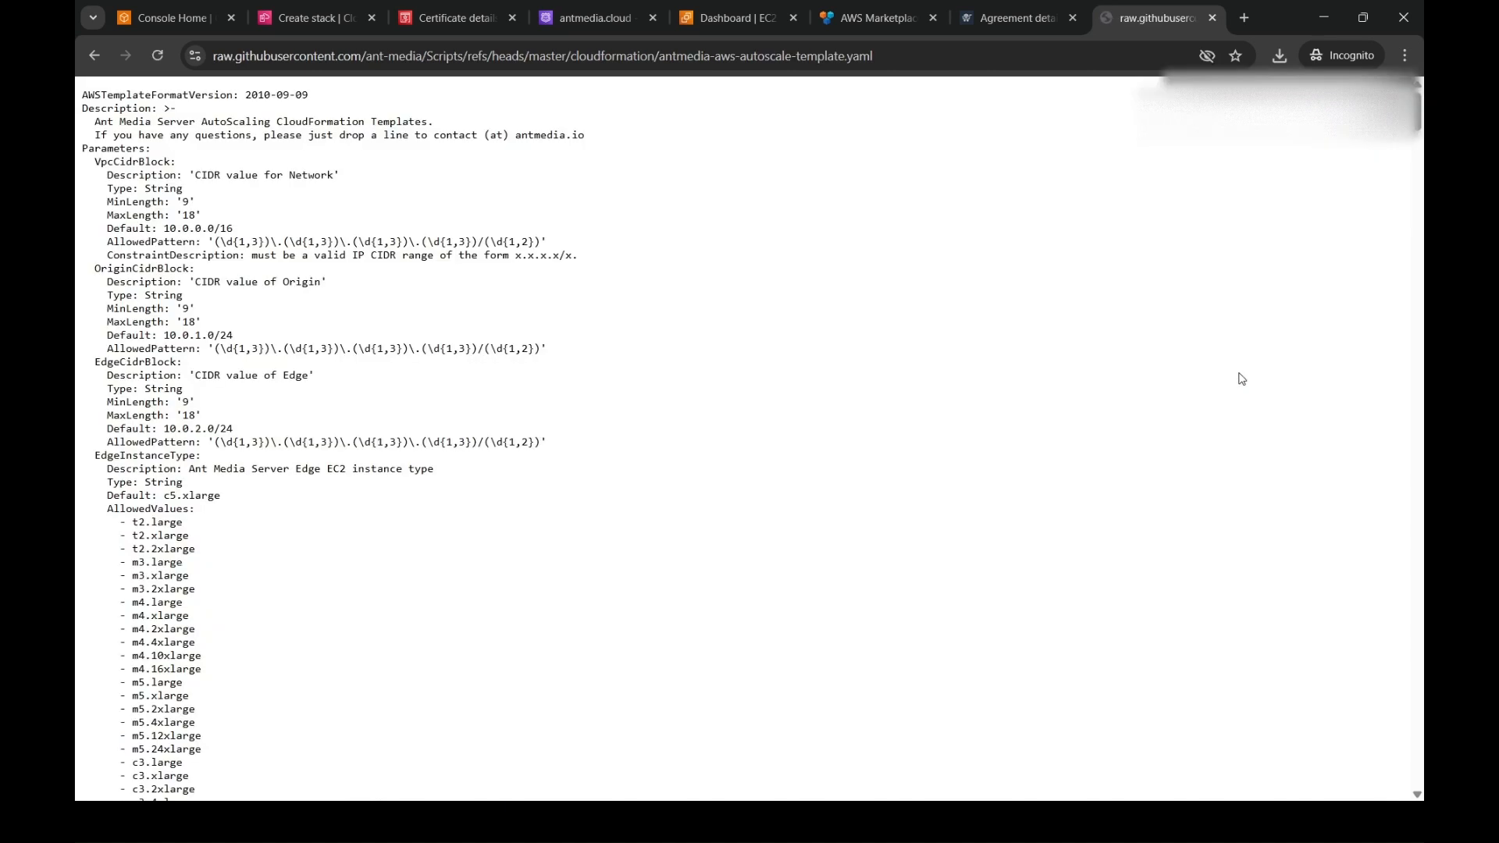
- Return to the CloudFormation stack, upload antmedia-aws-autoscale-template.yaml.txt as the template and proceed to the stack details
click(317, 18)
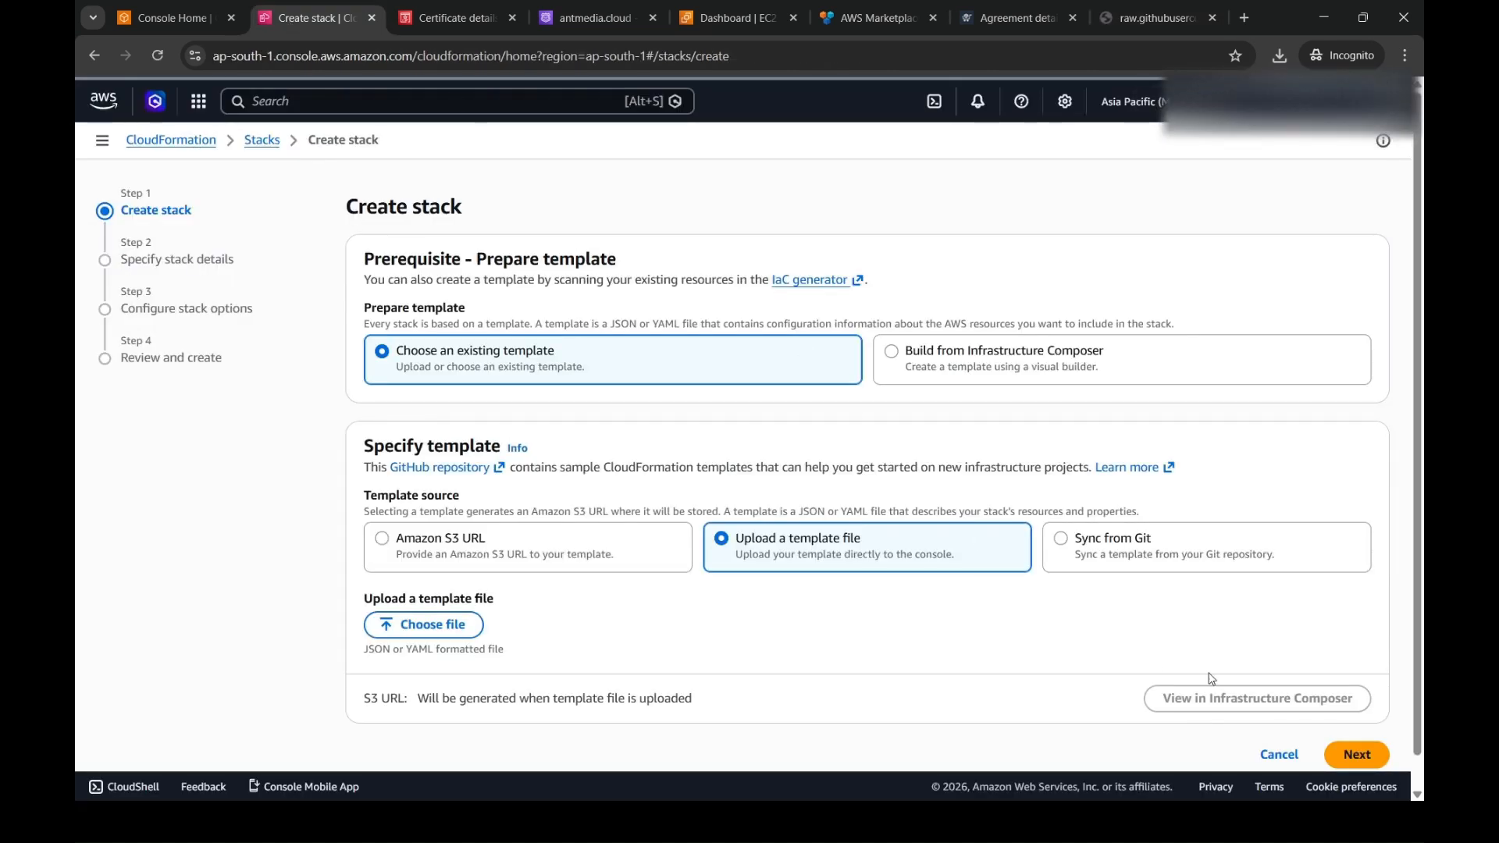
click(459, 629)
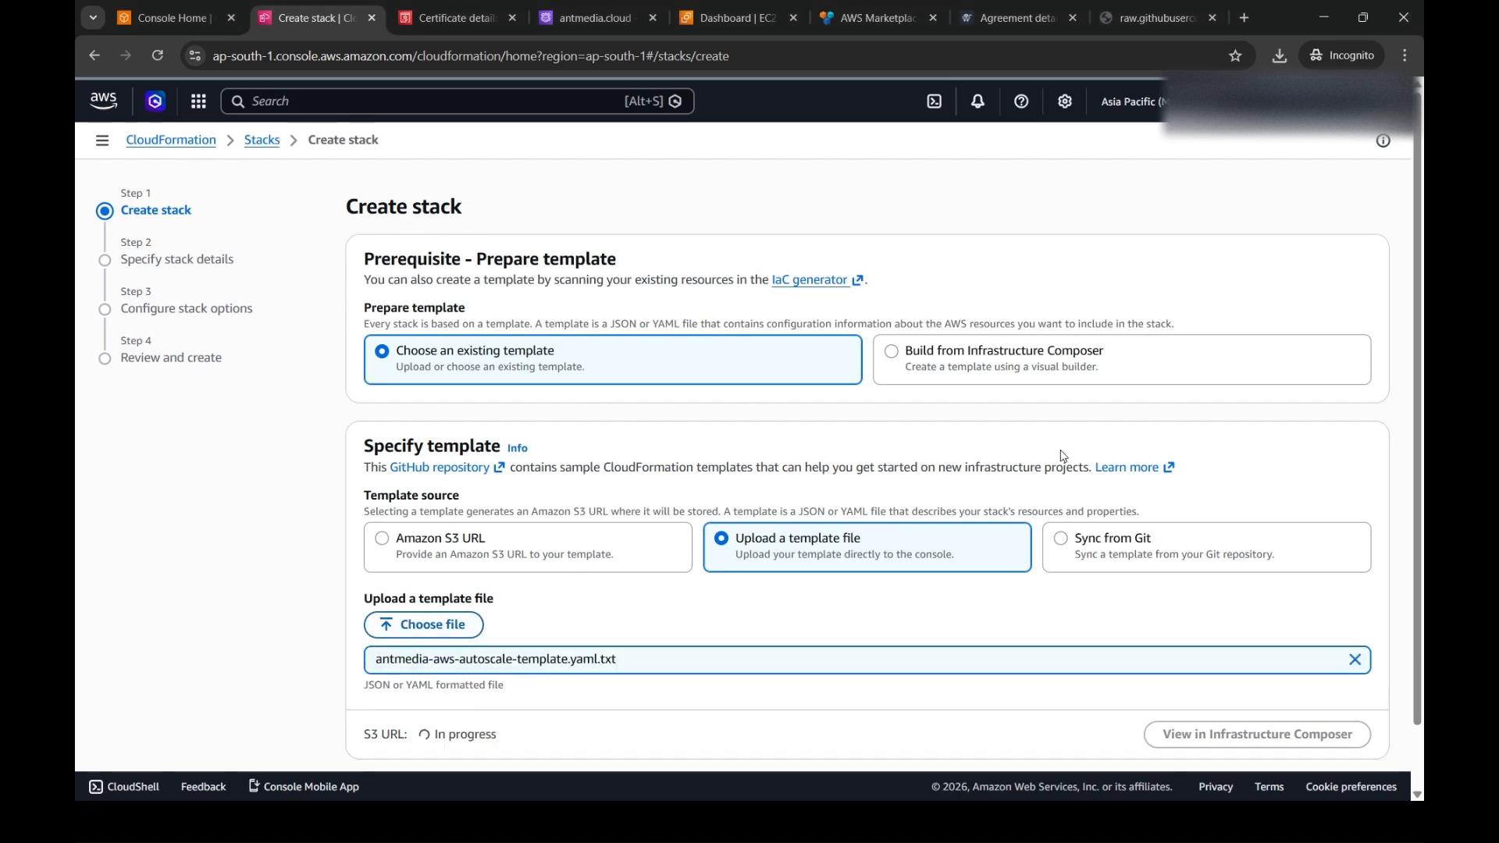
drag(1419, 414, 1423, 585)
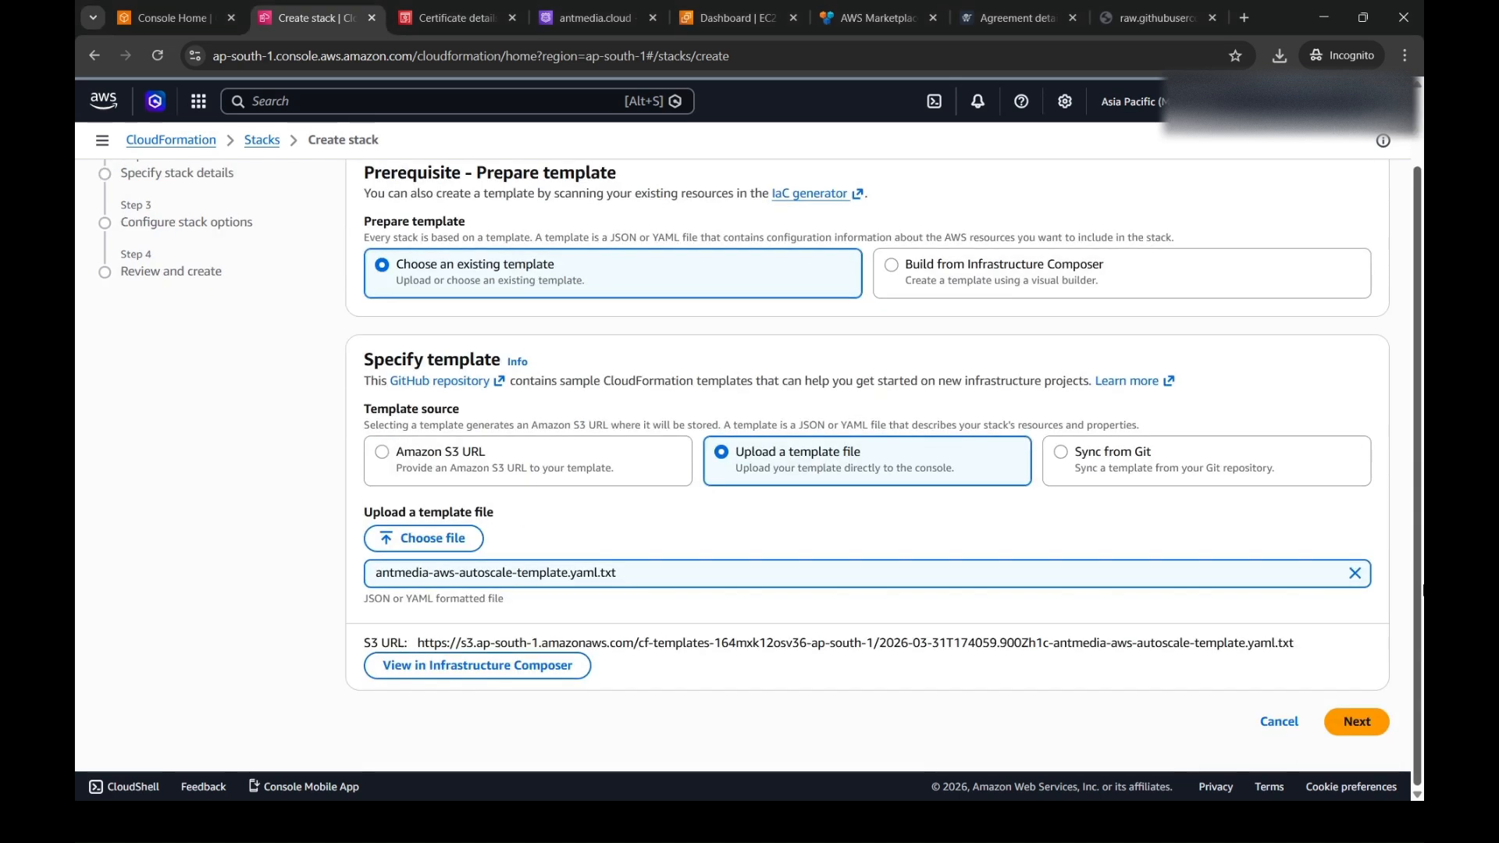
click(1357, 722)
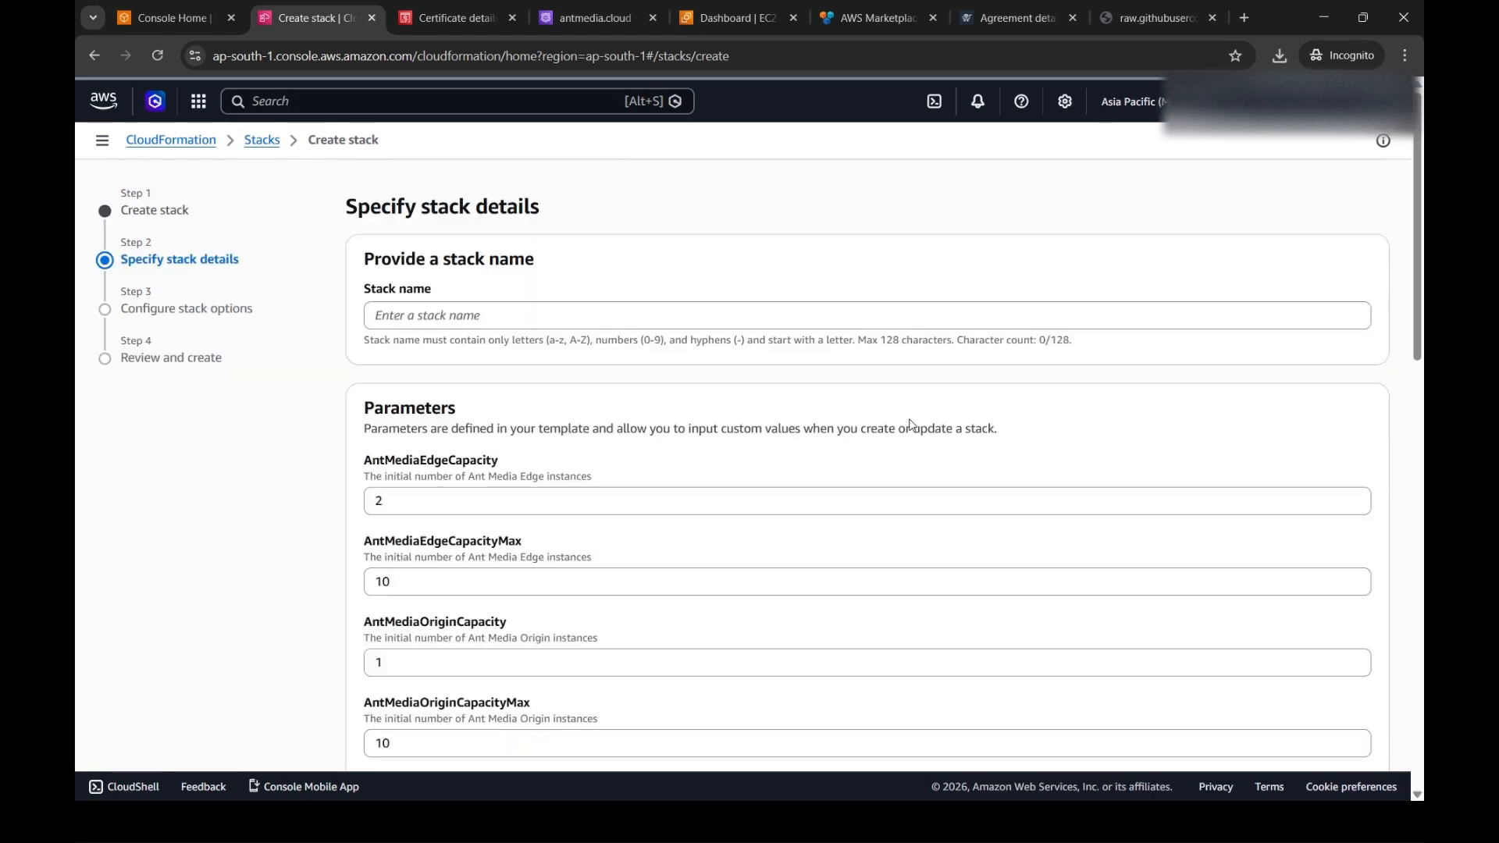
- Name the stack antmedia-stack-new and set AntMediaEdgeCapacity to 1
click(802, 310)
text(a)
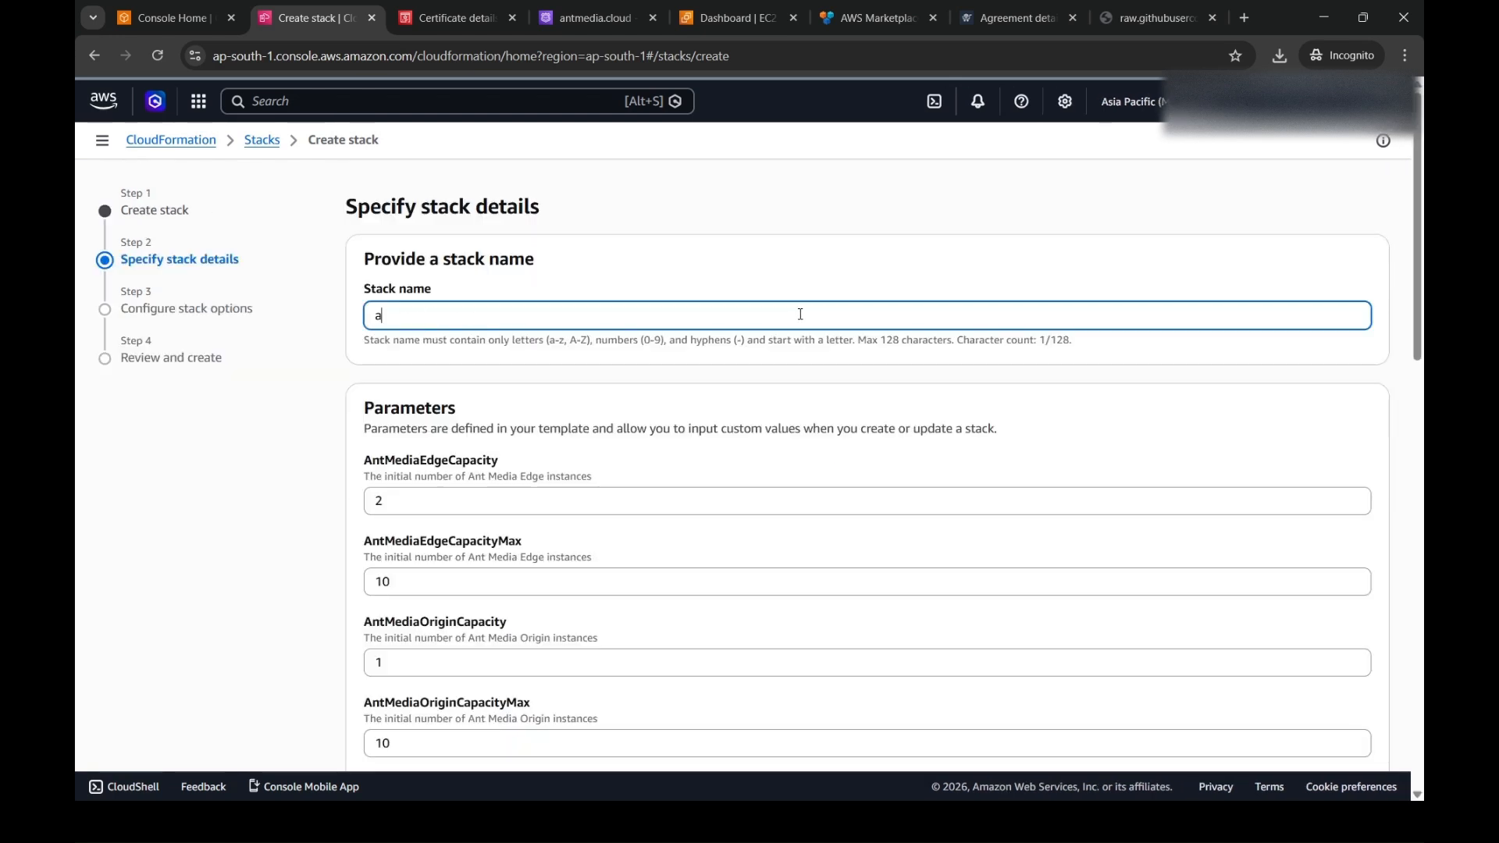
text(ntmedia-stack-new)
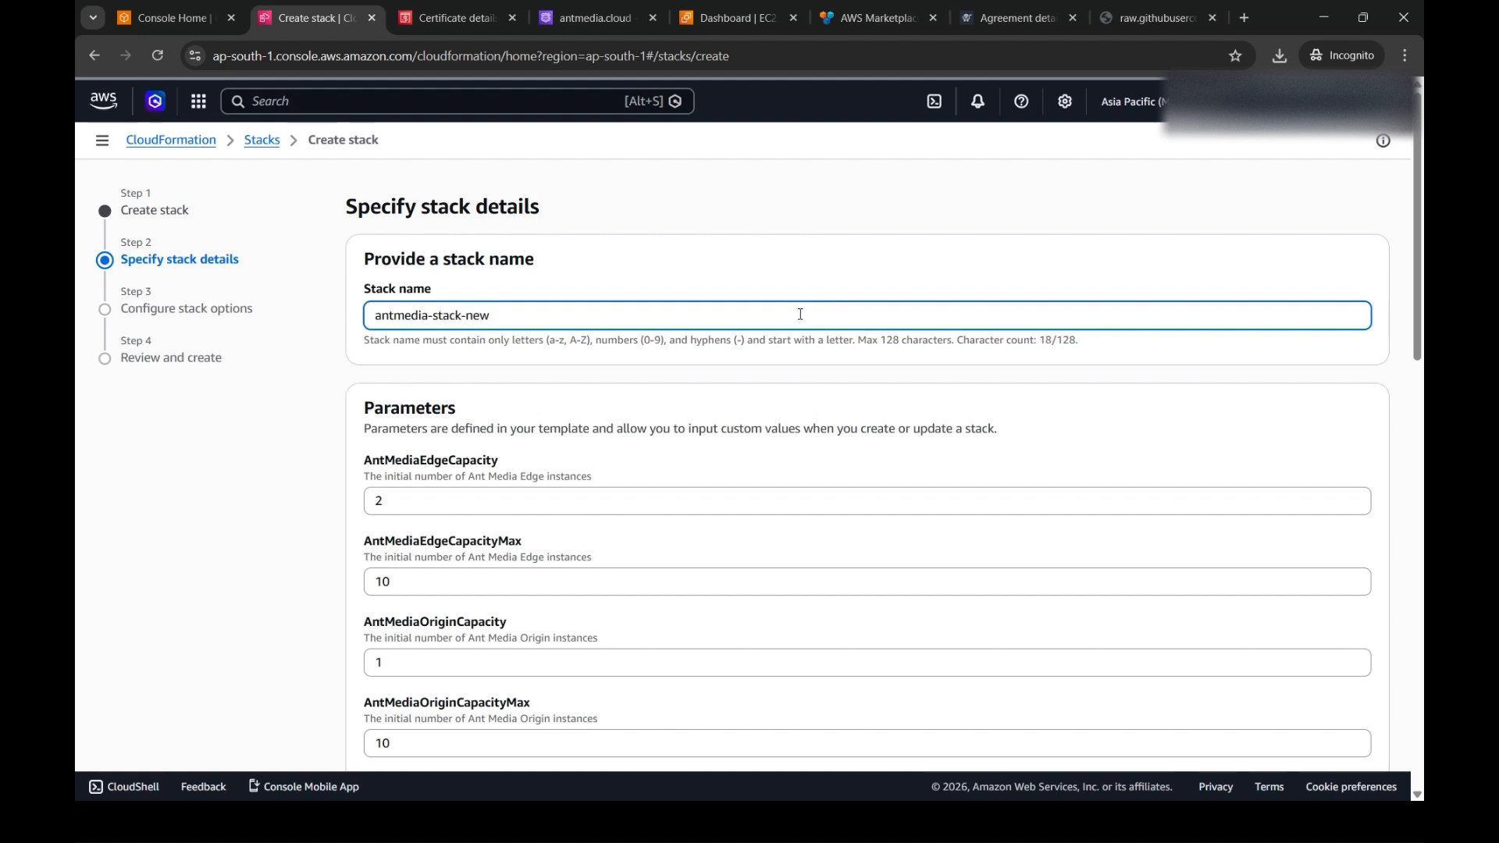
click(1355, 508)
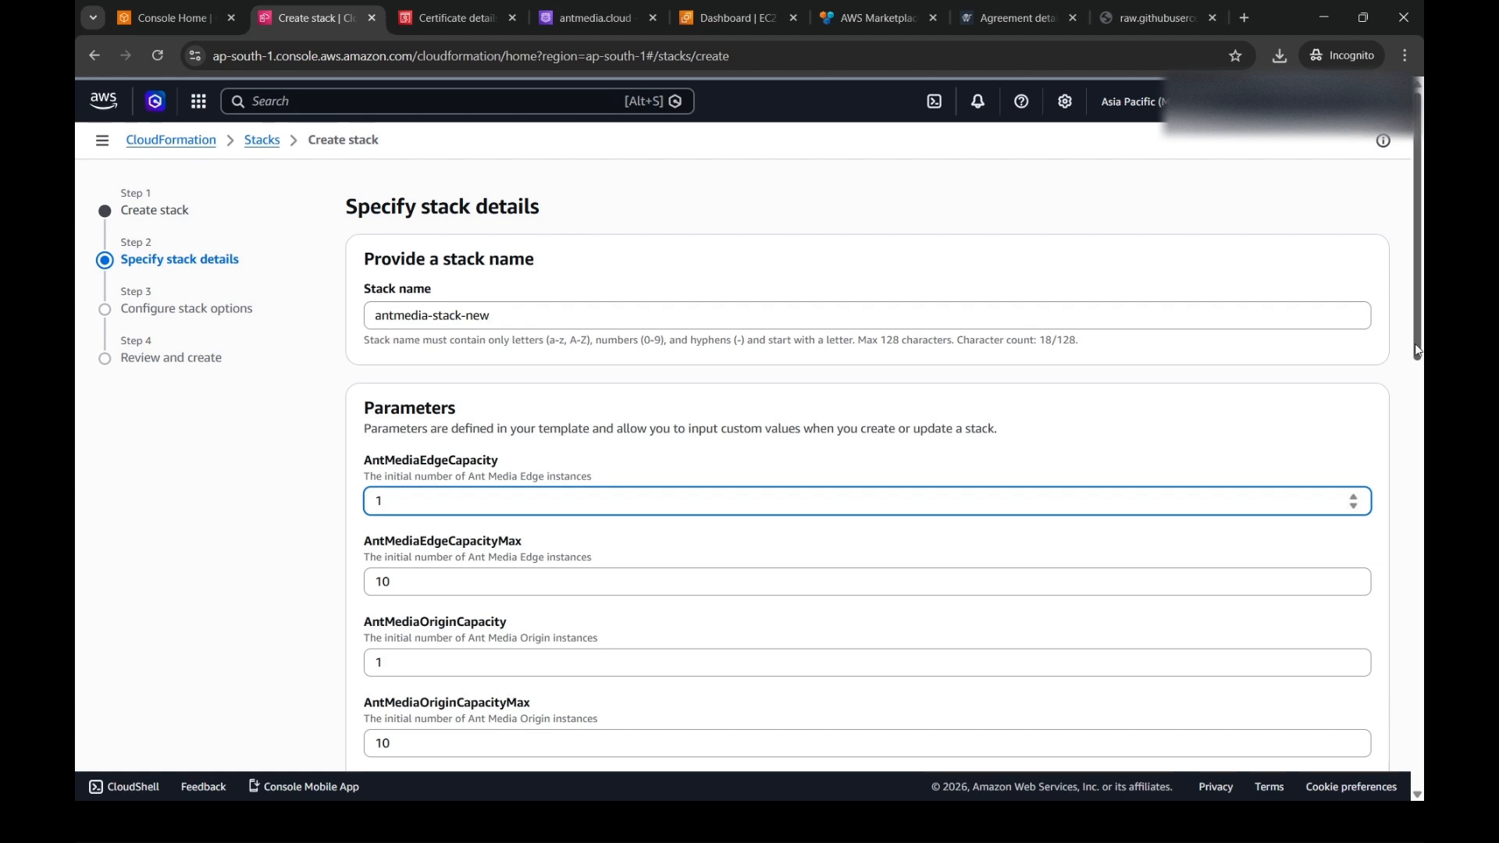
- Review the edge and origin capacity limits, CPU policy target, disk size and edge and origin CIDR block parameters
scroll(1418, 352, down, 2)
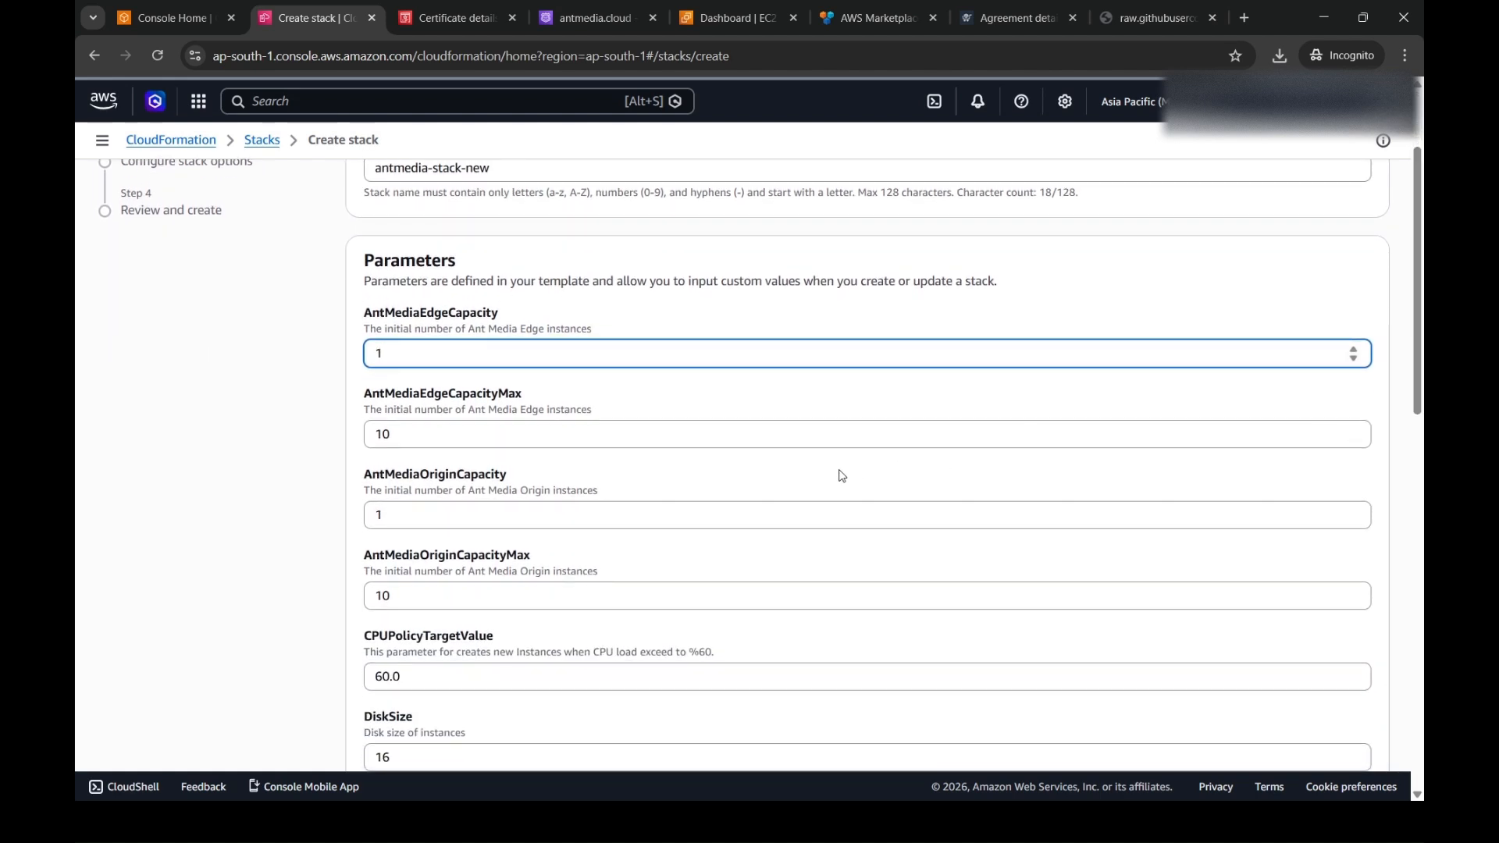
click(831, 439)
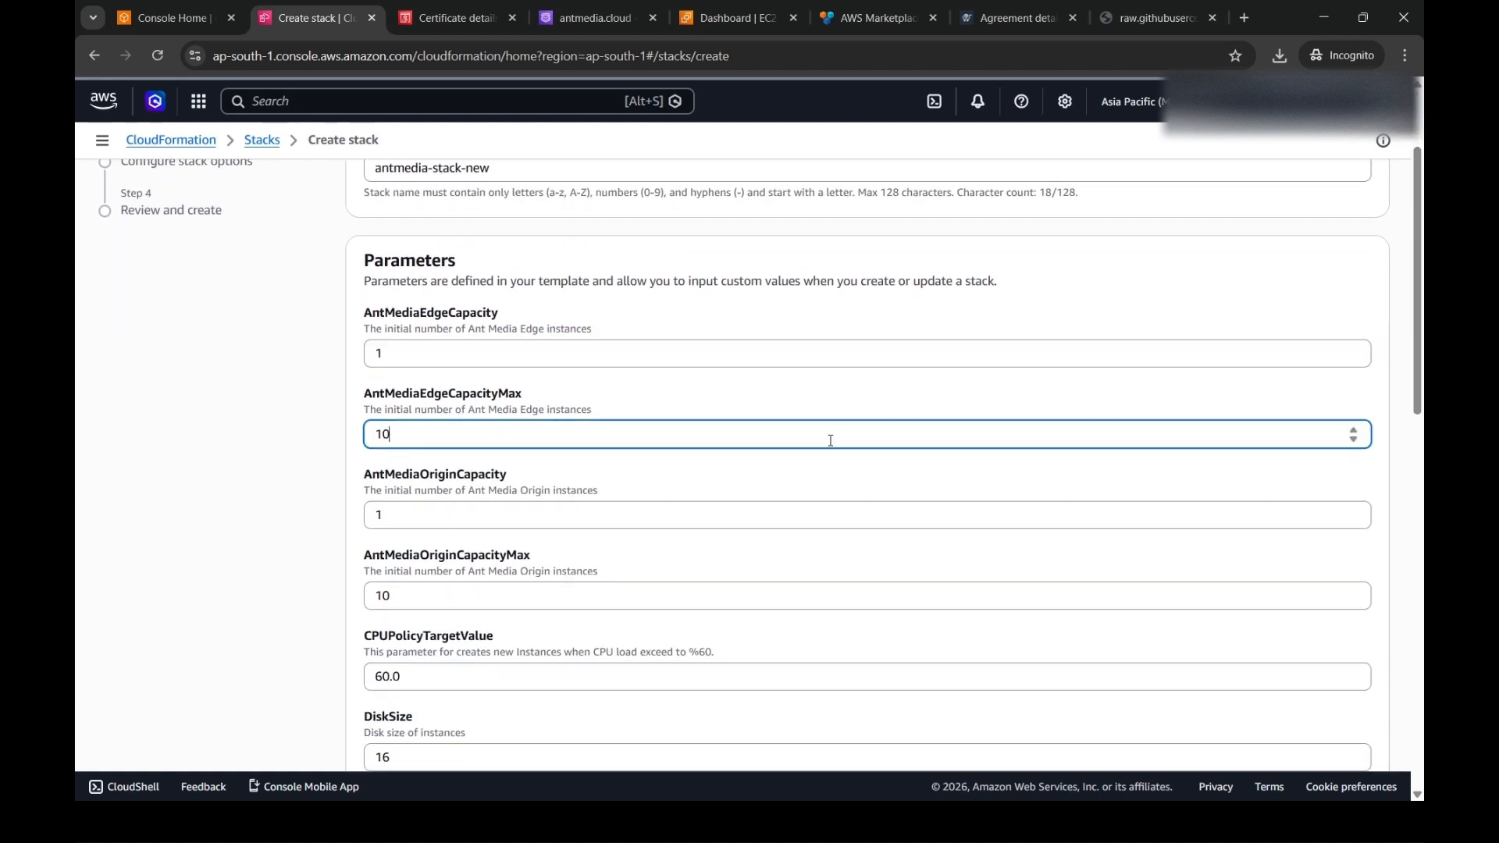
click(671, 513)
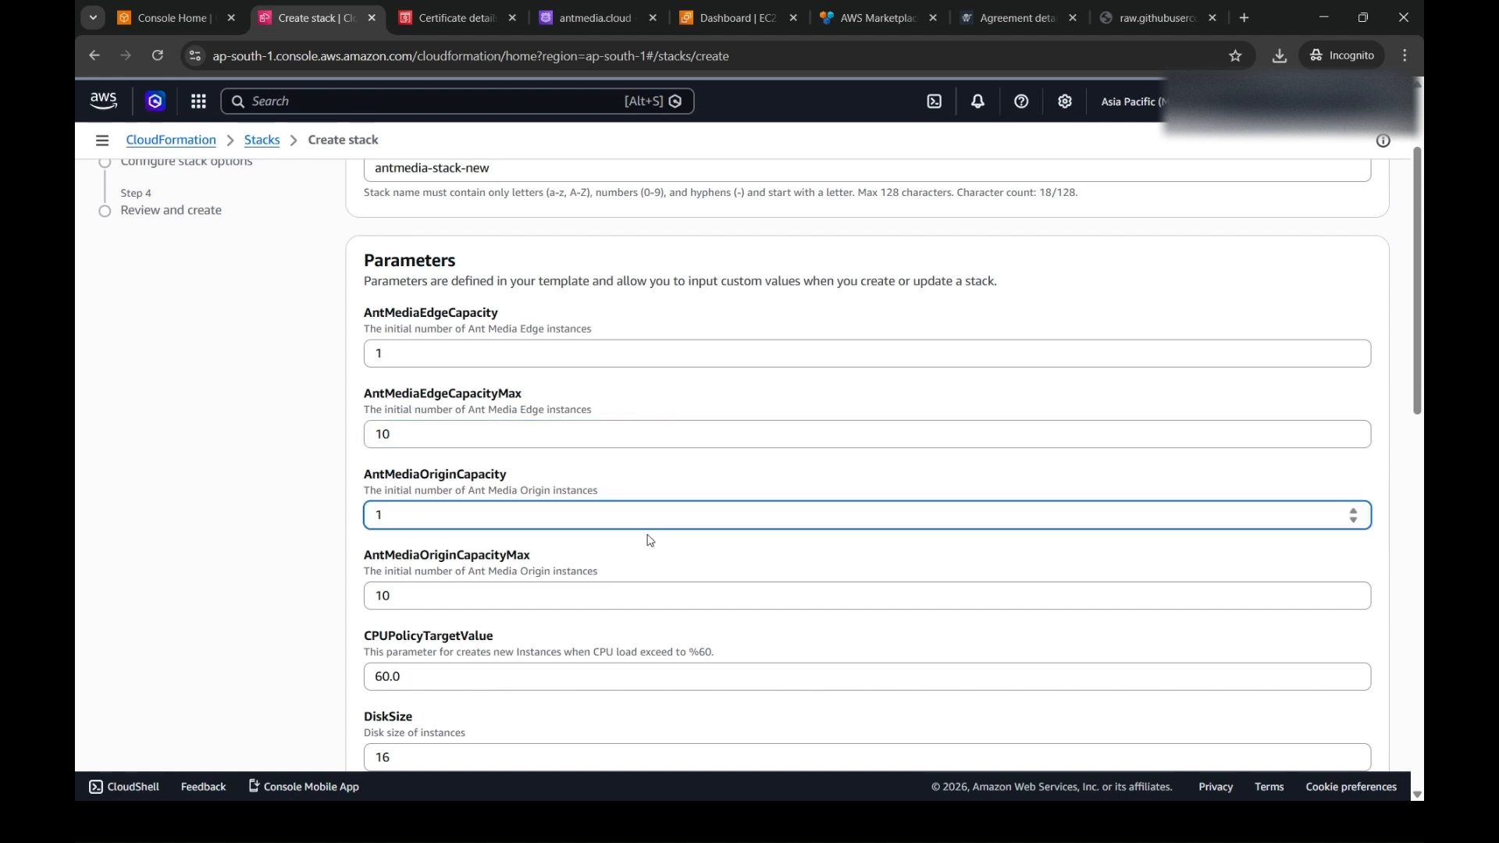
click(629, 598)
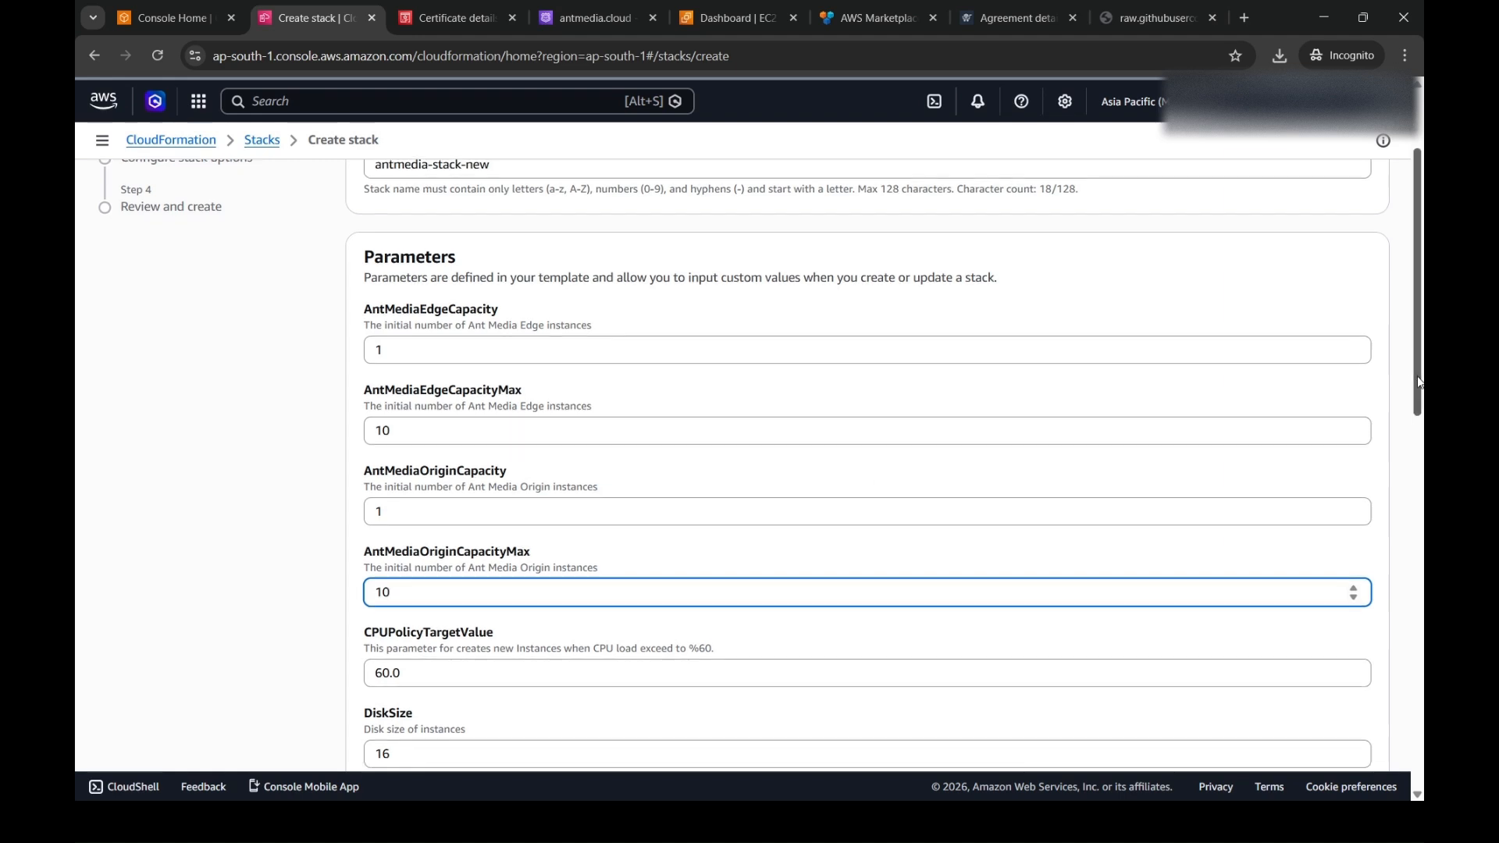
scroll(976, 466, down, 3)
click(976, 466)
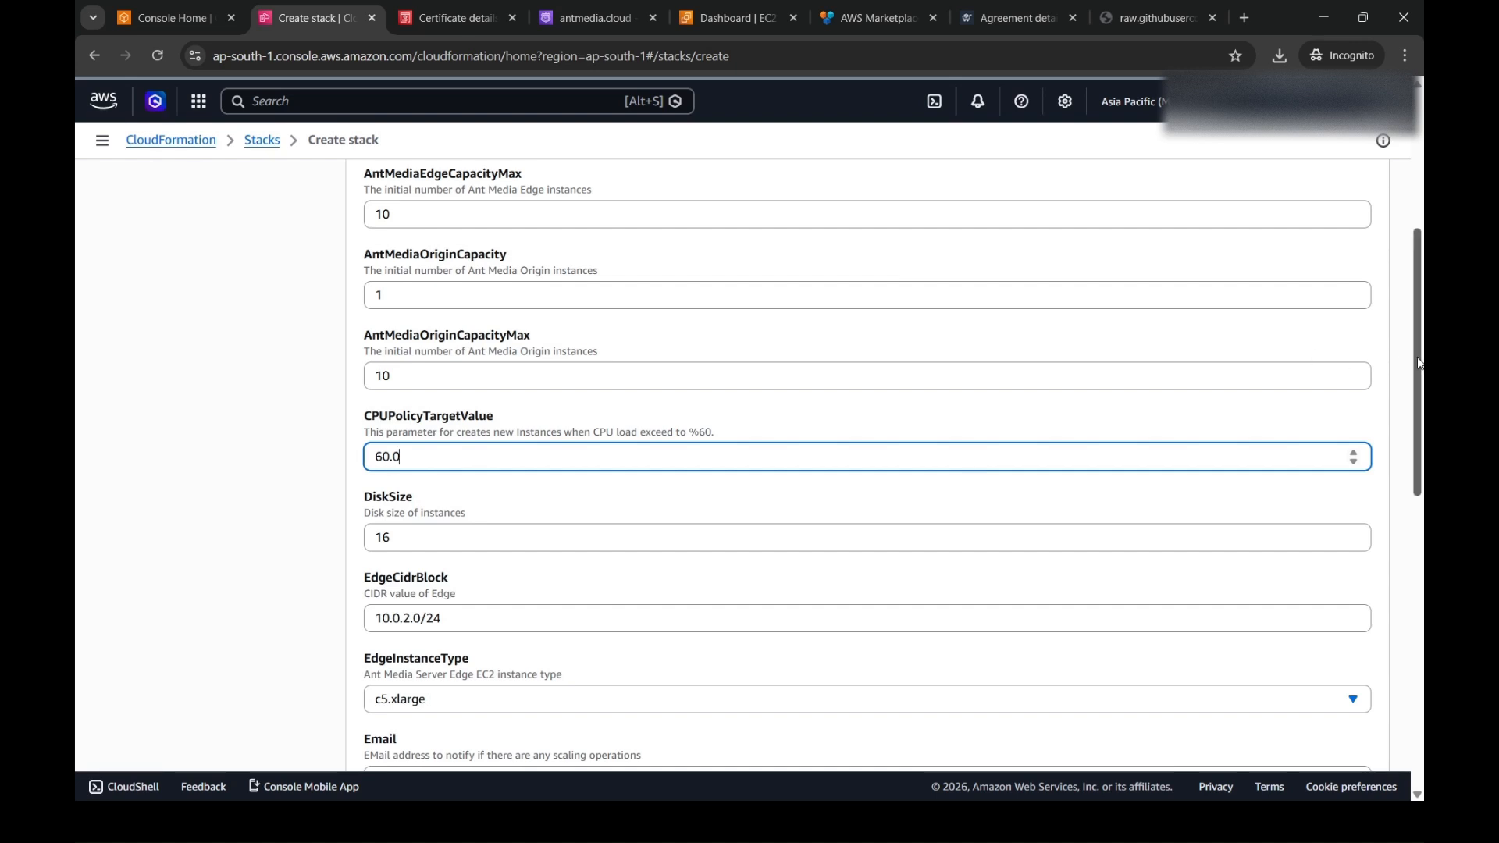
scroll(1417, 358, down, 2)
click(1249, 382)
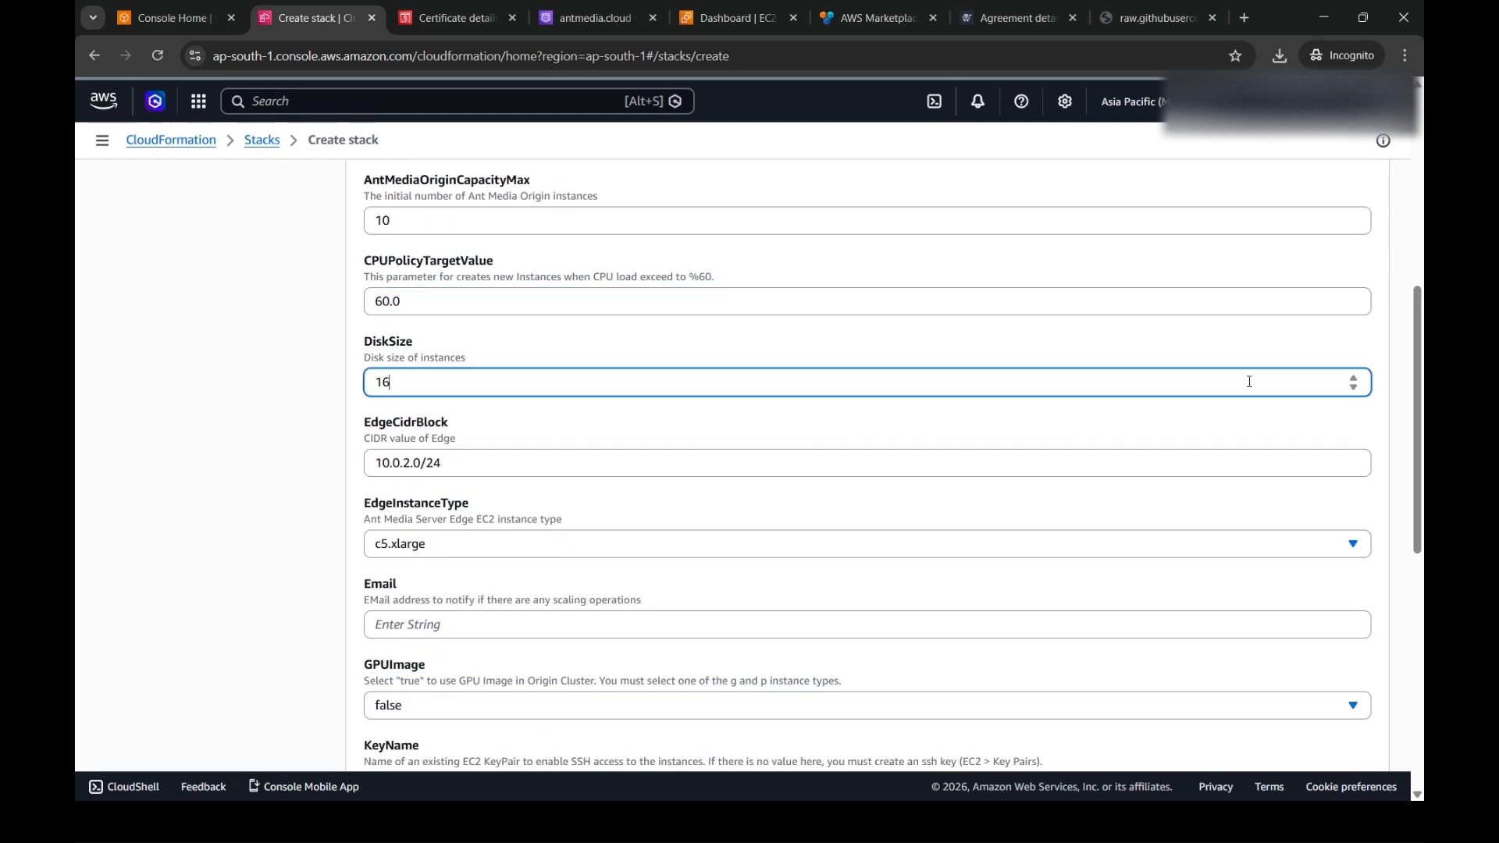
click(1145, 461)
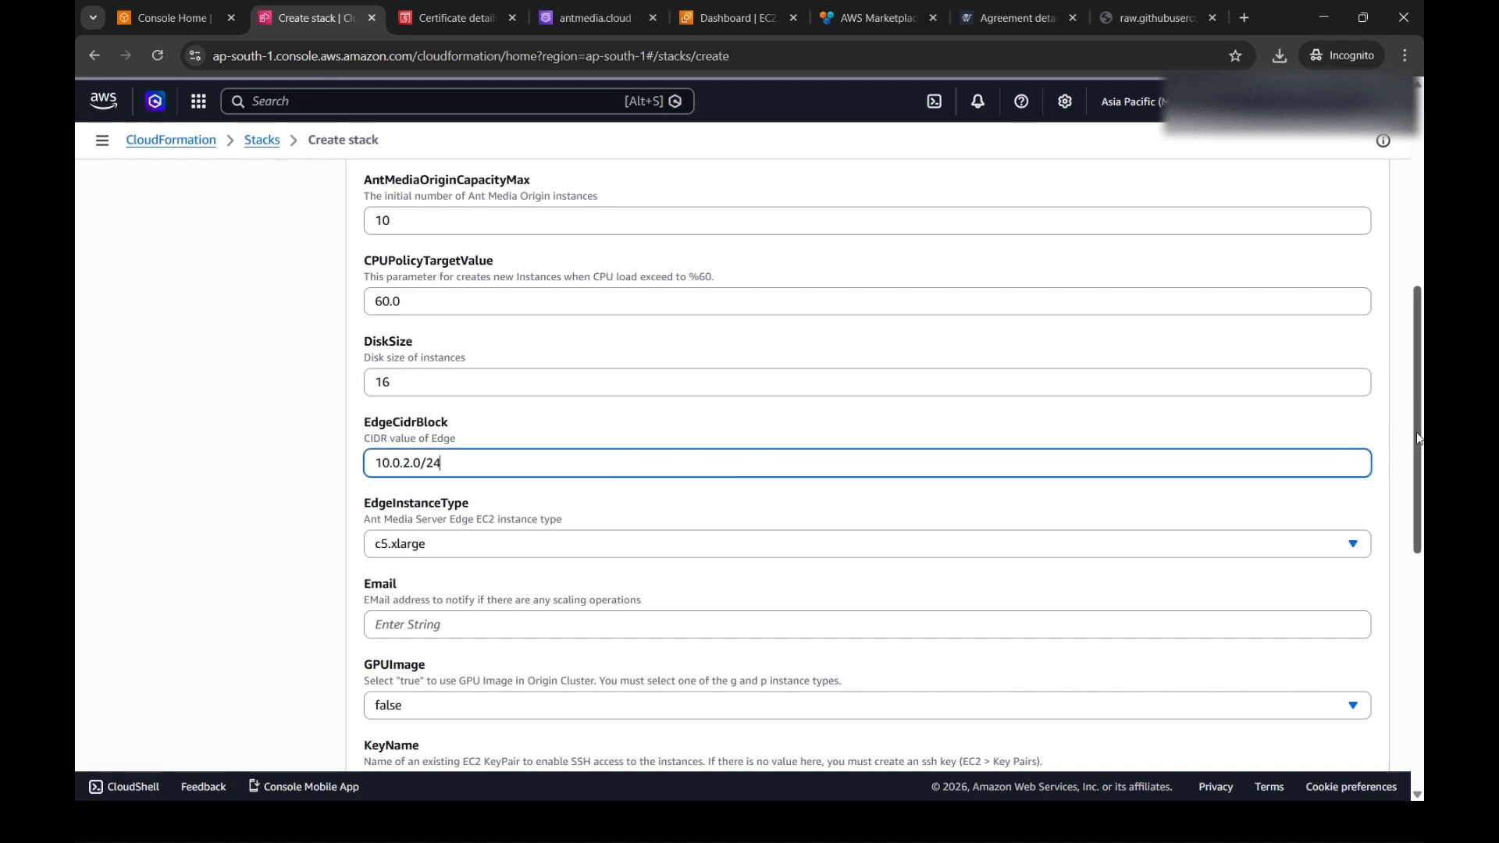
scroll(1417, 439, down, 5)
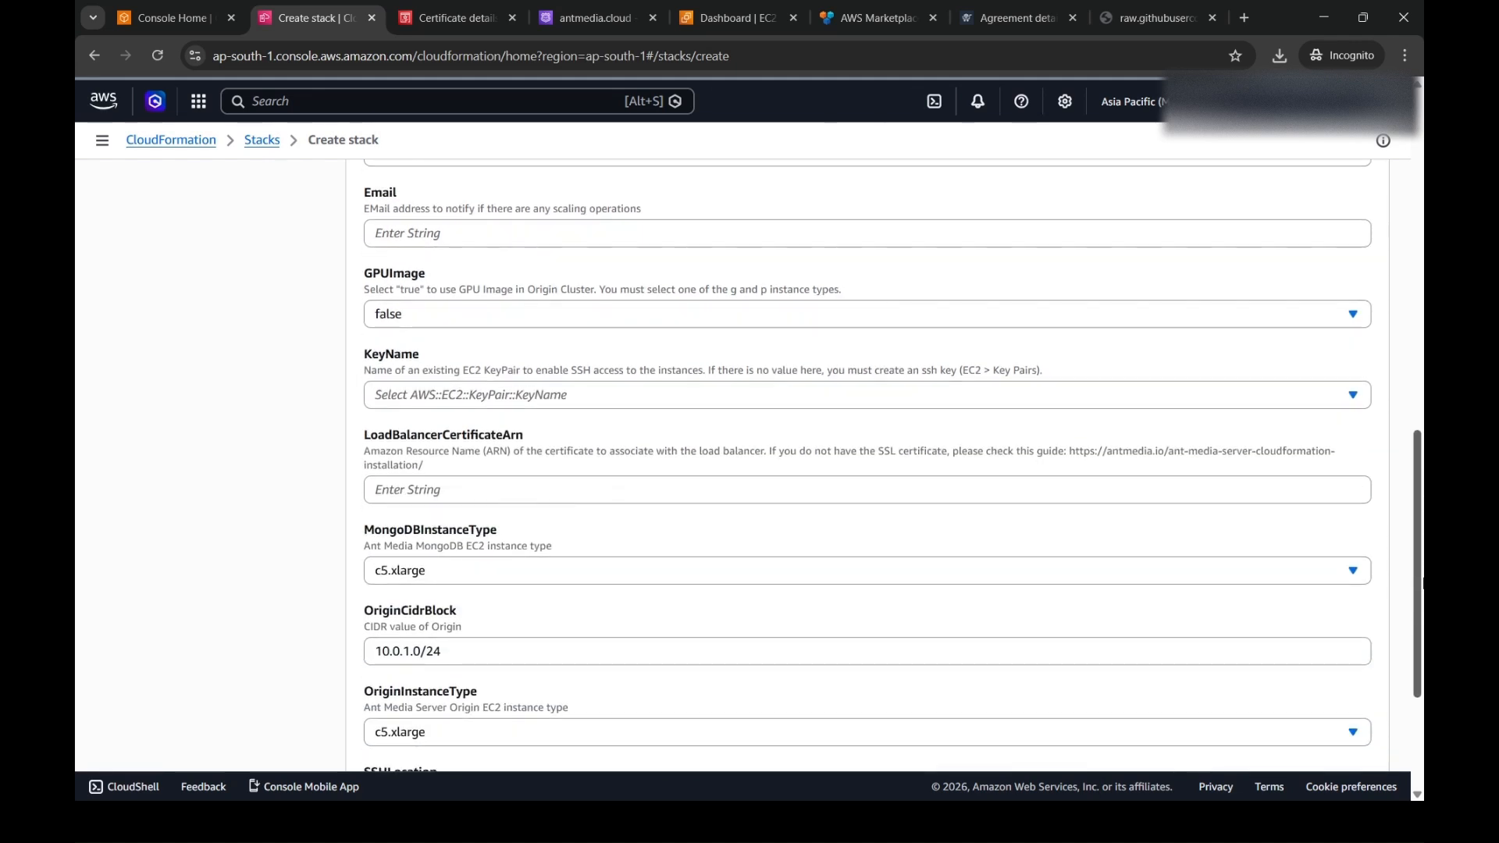
drag(464, 618, 391, 613)
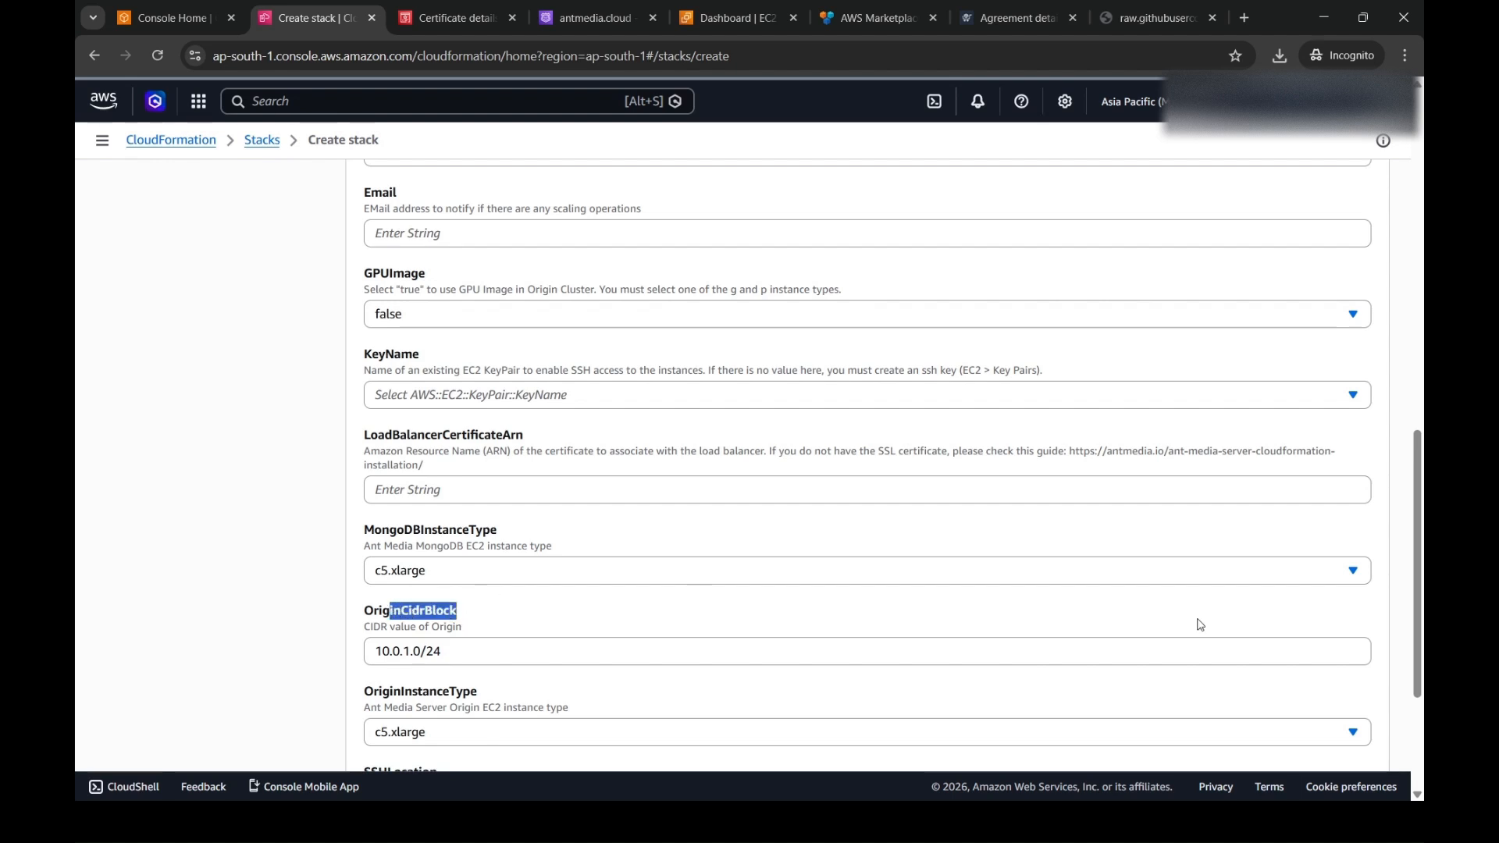
drag(1417, 545, 1410, 456)
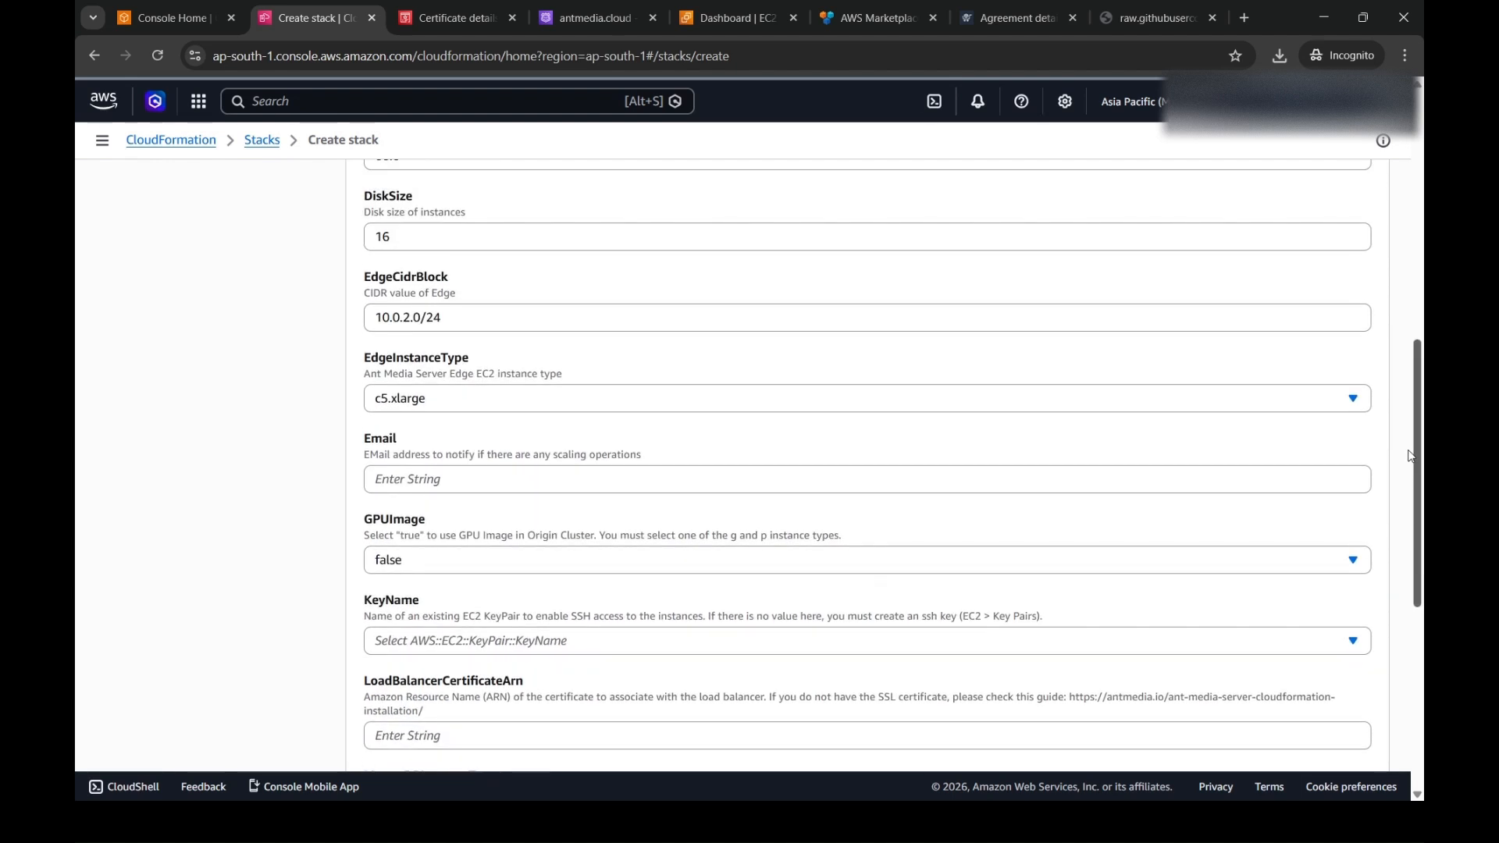
- Select c5.xlarge as the EdgeInstanceType
click(1029, 409)
text(c5)
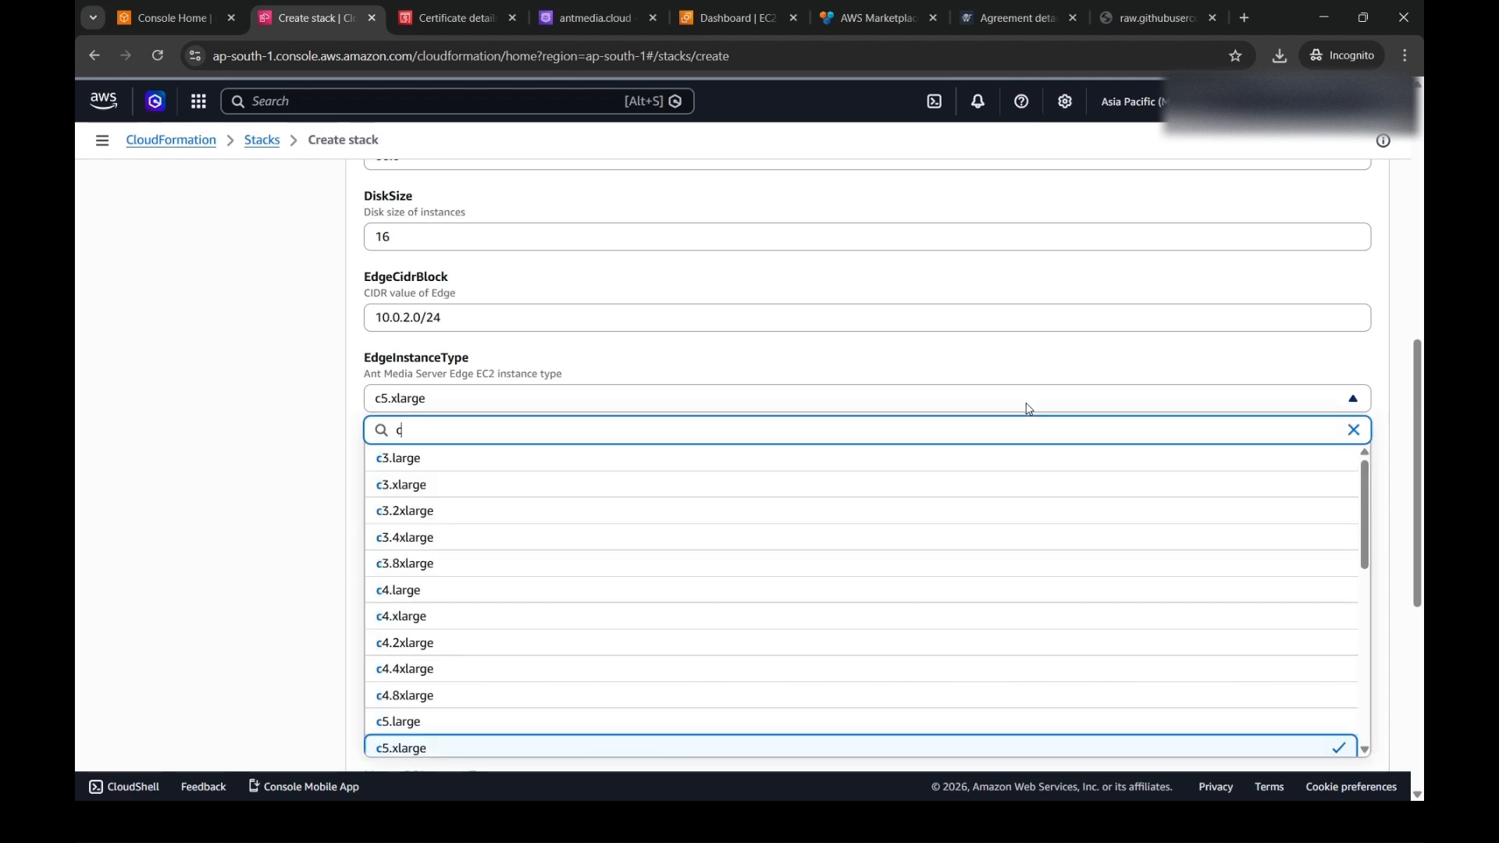
click(859, 492)
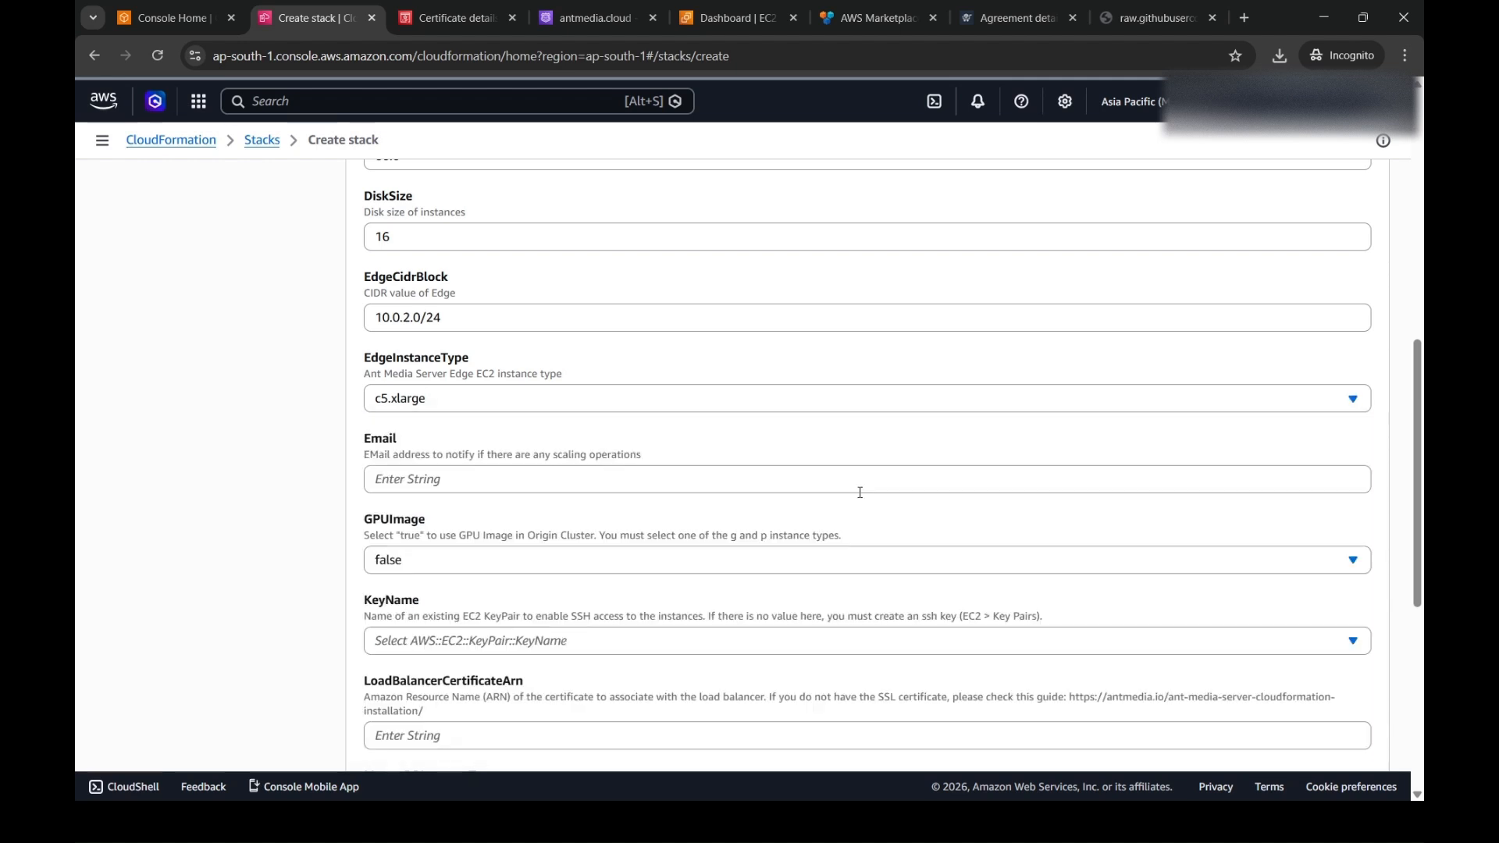
- Enter the contact e-mail address for scaling notifications in the Email parameter
click(807, 486)
text(suppo)
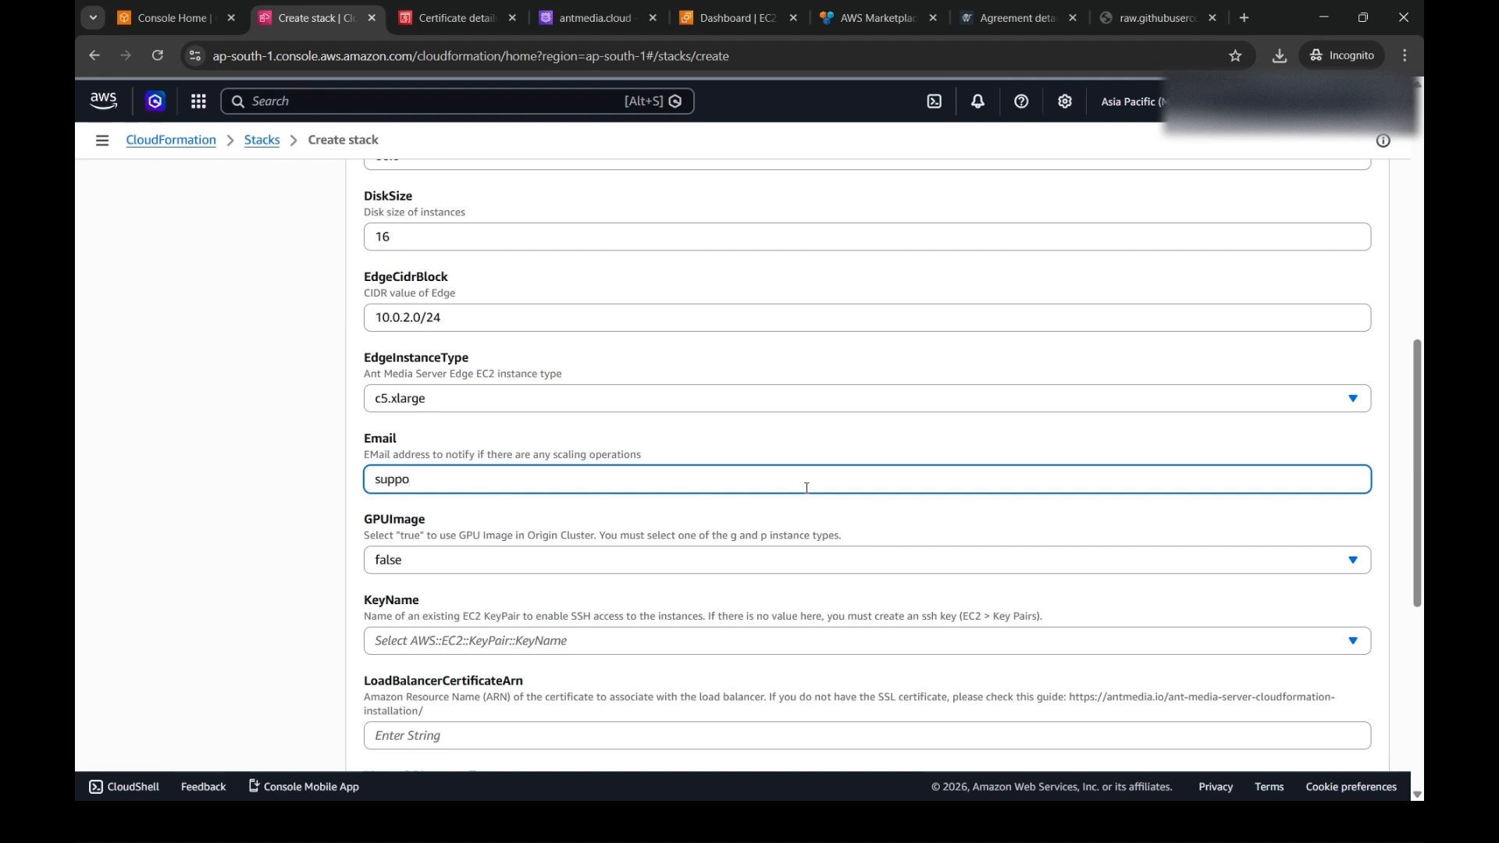
key(BackSpace)
key(BackSpace)
key(BackSpace)
key(BackSpace)
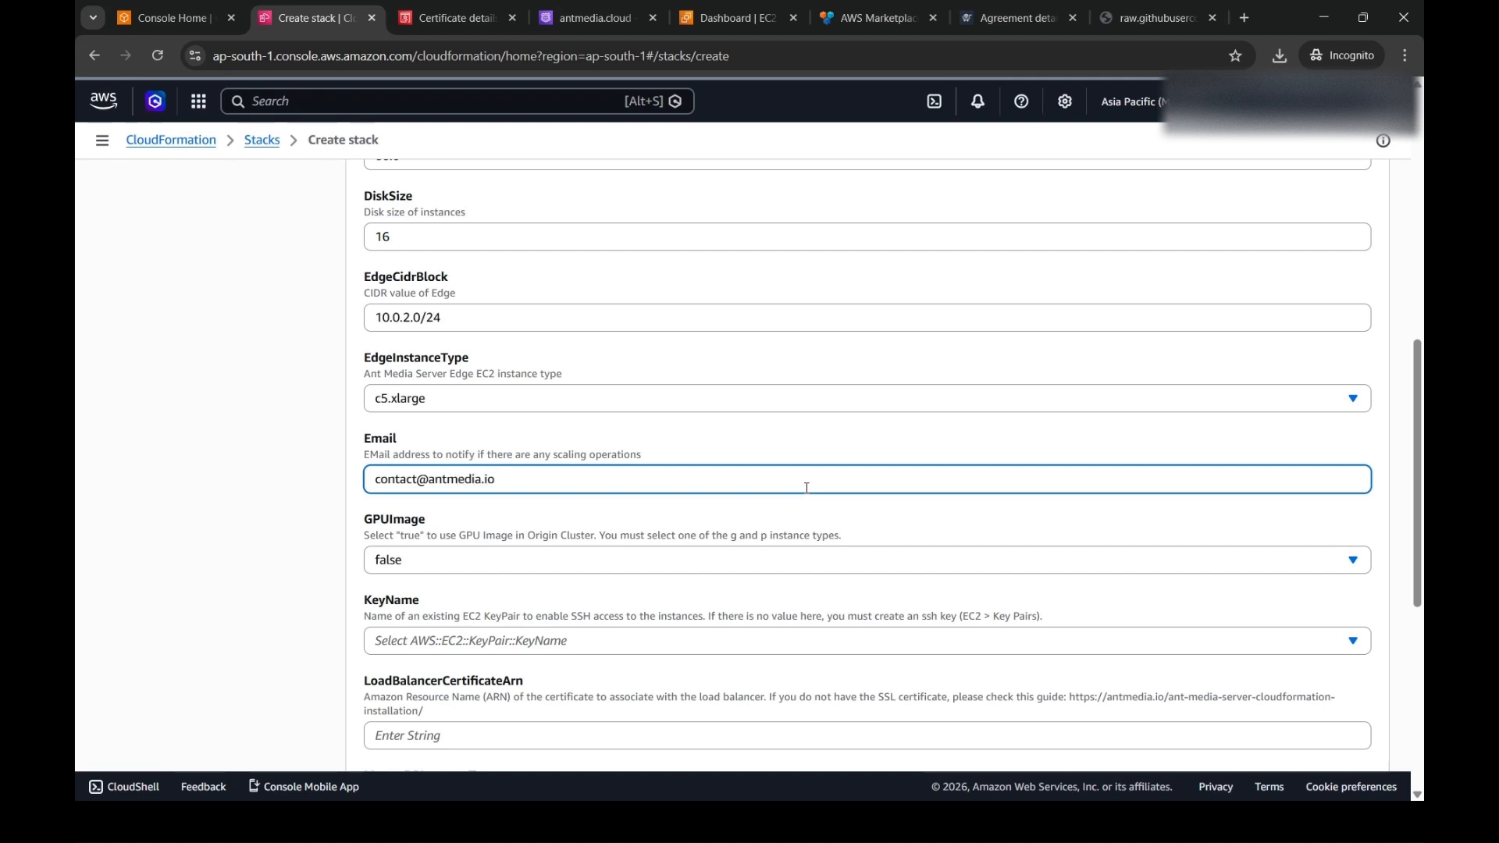
- Choose false for GPUImage and select the existing EC2 key pair as the KeyName for SSH access
click(712, 570)
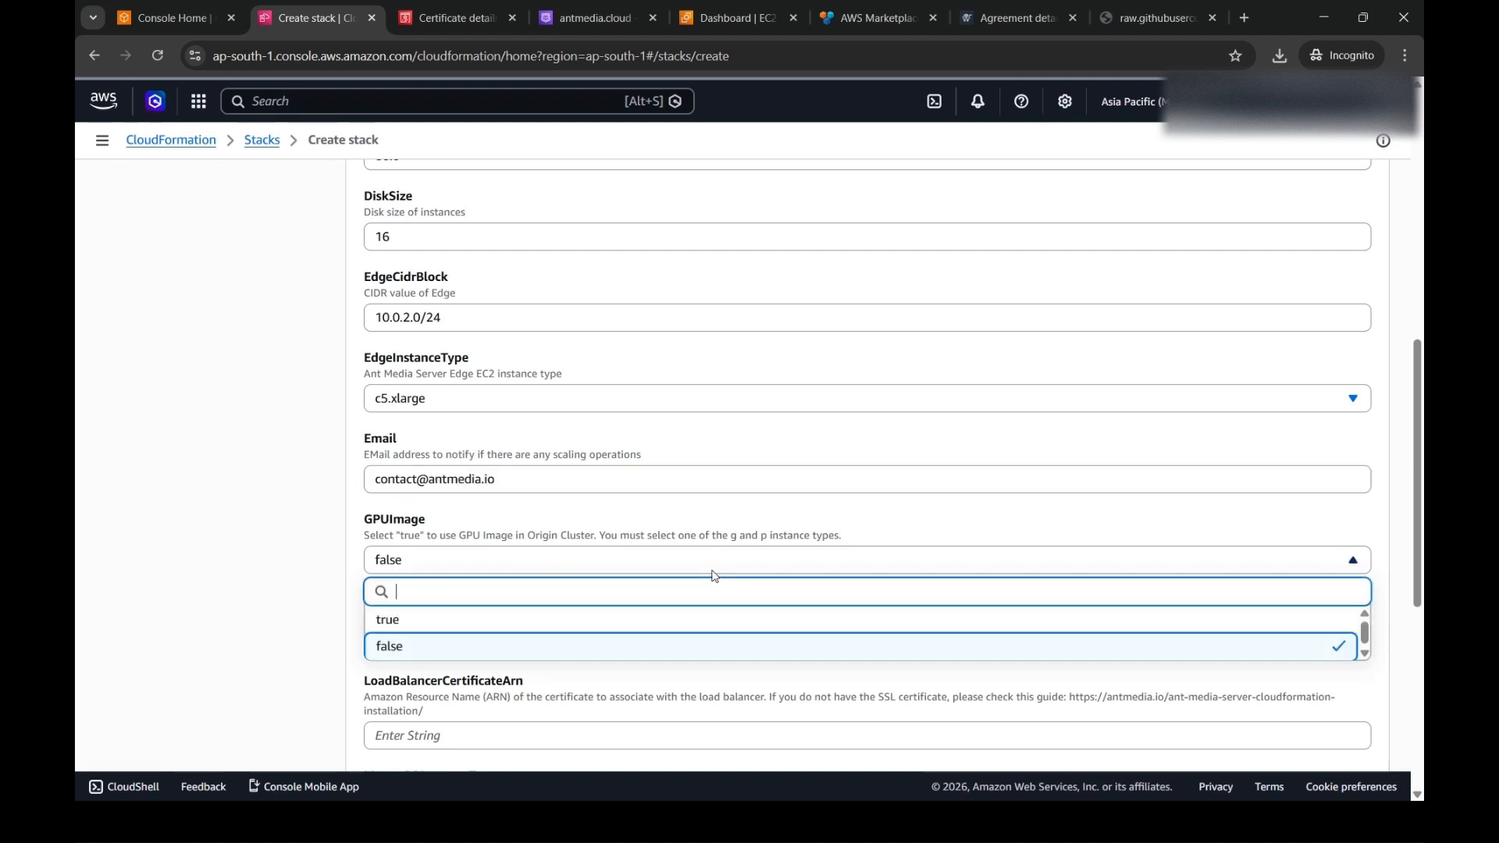
click(672, 646)
scroll(289, 637, down, 1)
scroll(288, 637, down, 3)
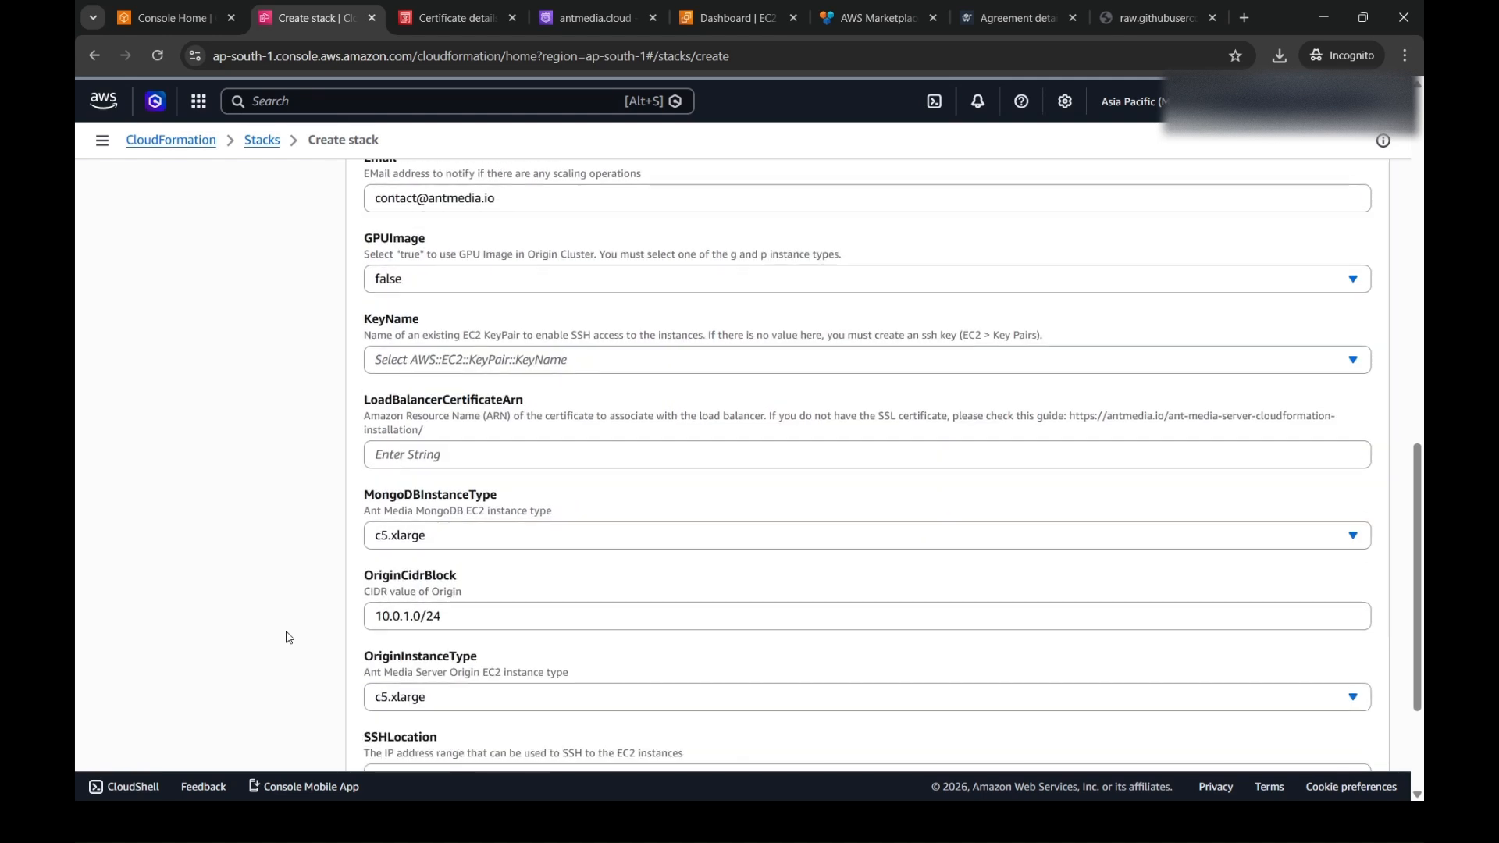
click(547, 370)
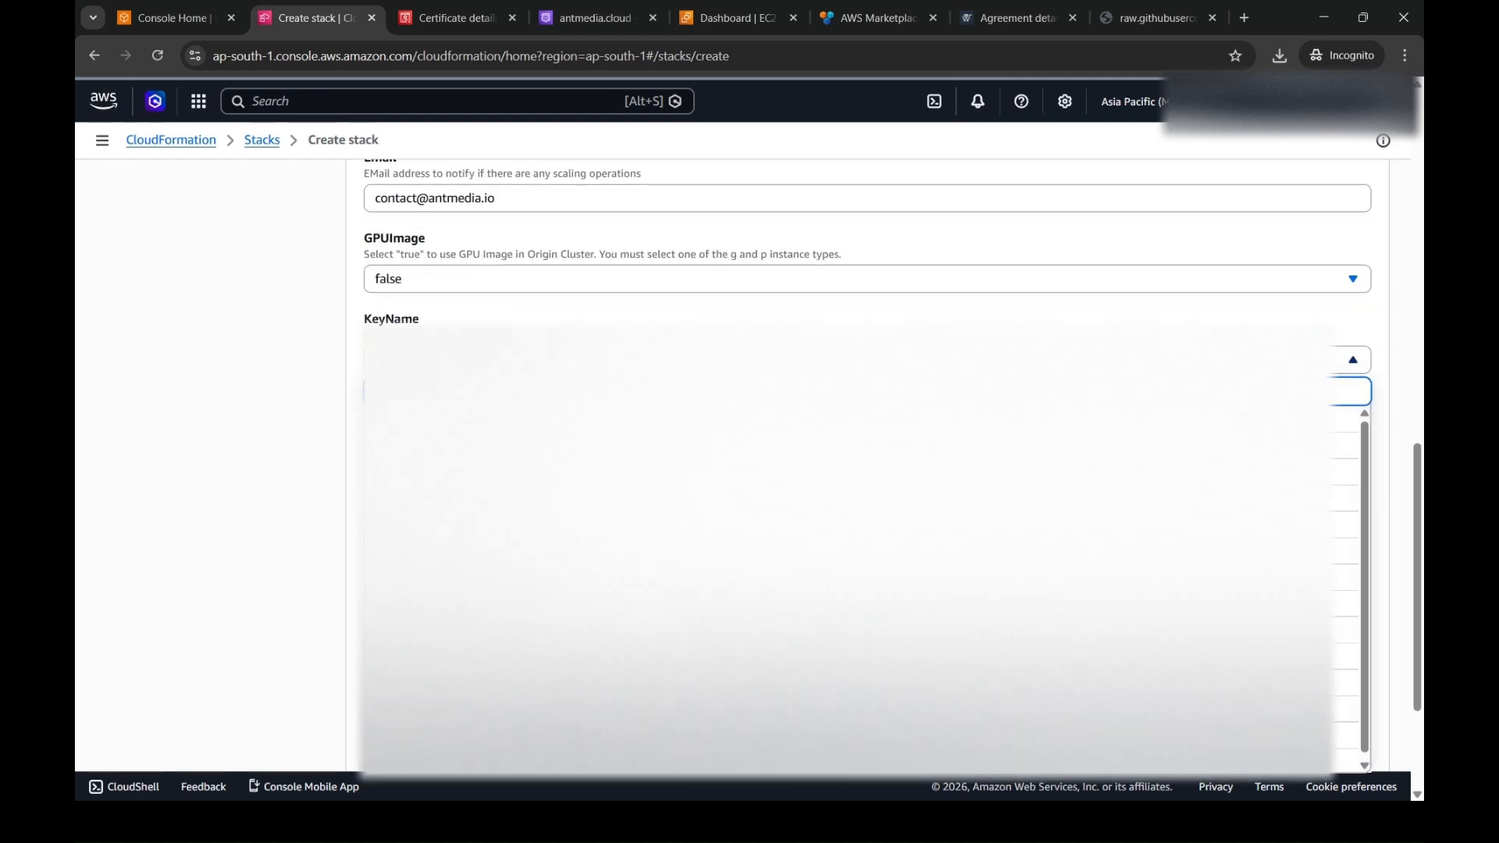
text(a)
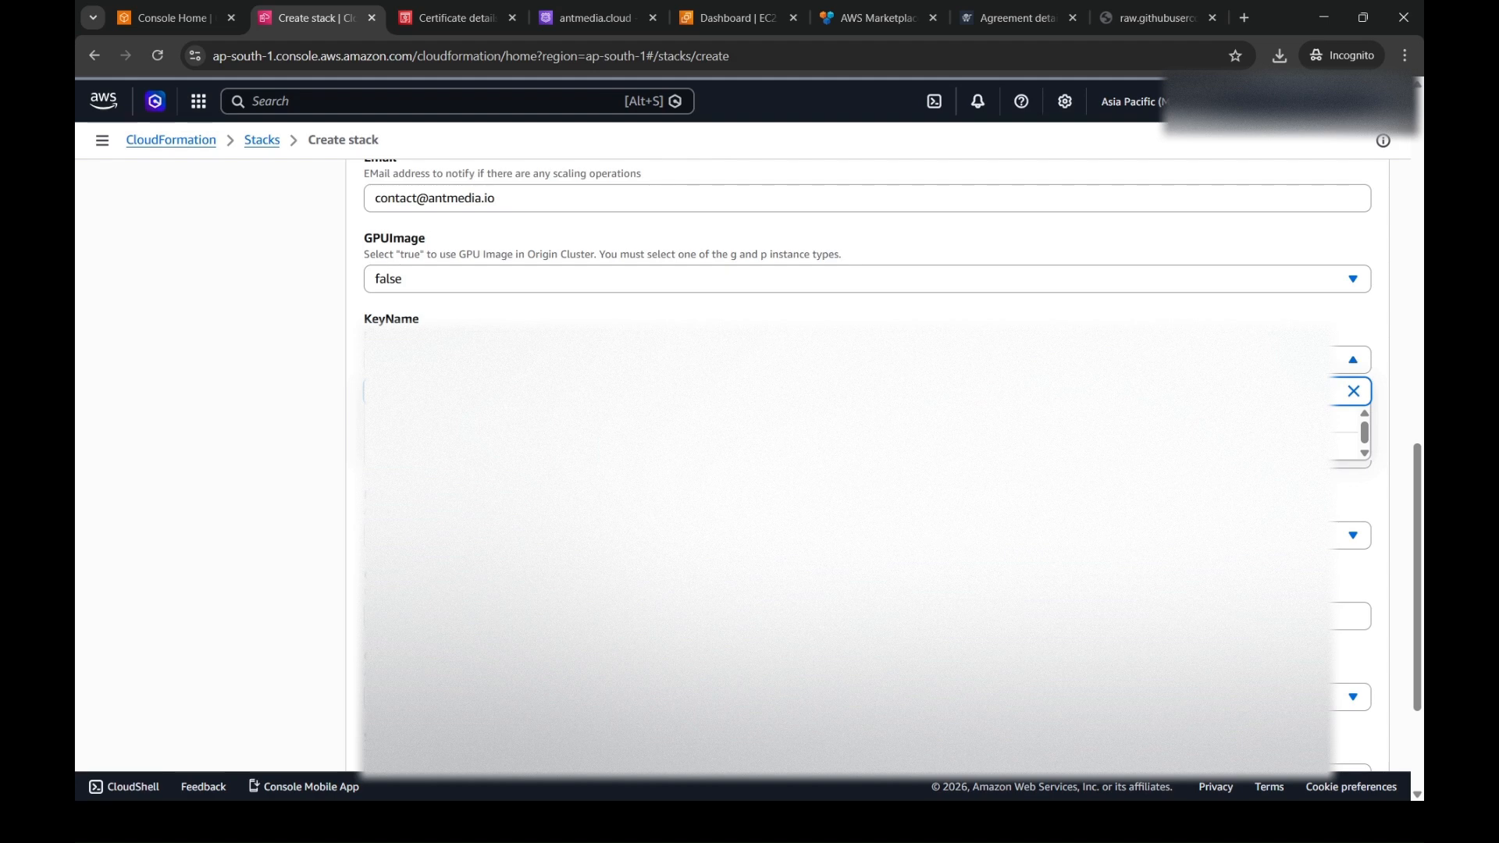
click(375, 425)
- For the LoadBalancerCertificateArn parameter, copy the ARN of the *.antmedia.cloud certificate from AWS Certificate Manager
scroll(264, 447, down, 1)
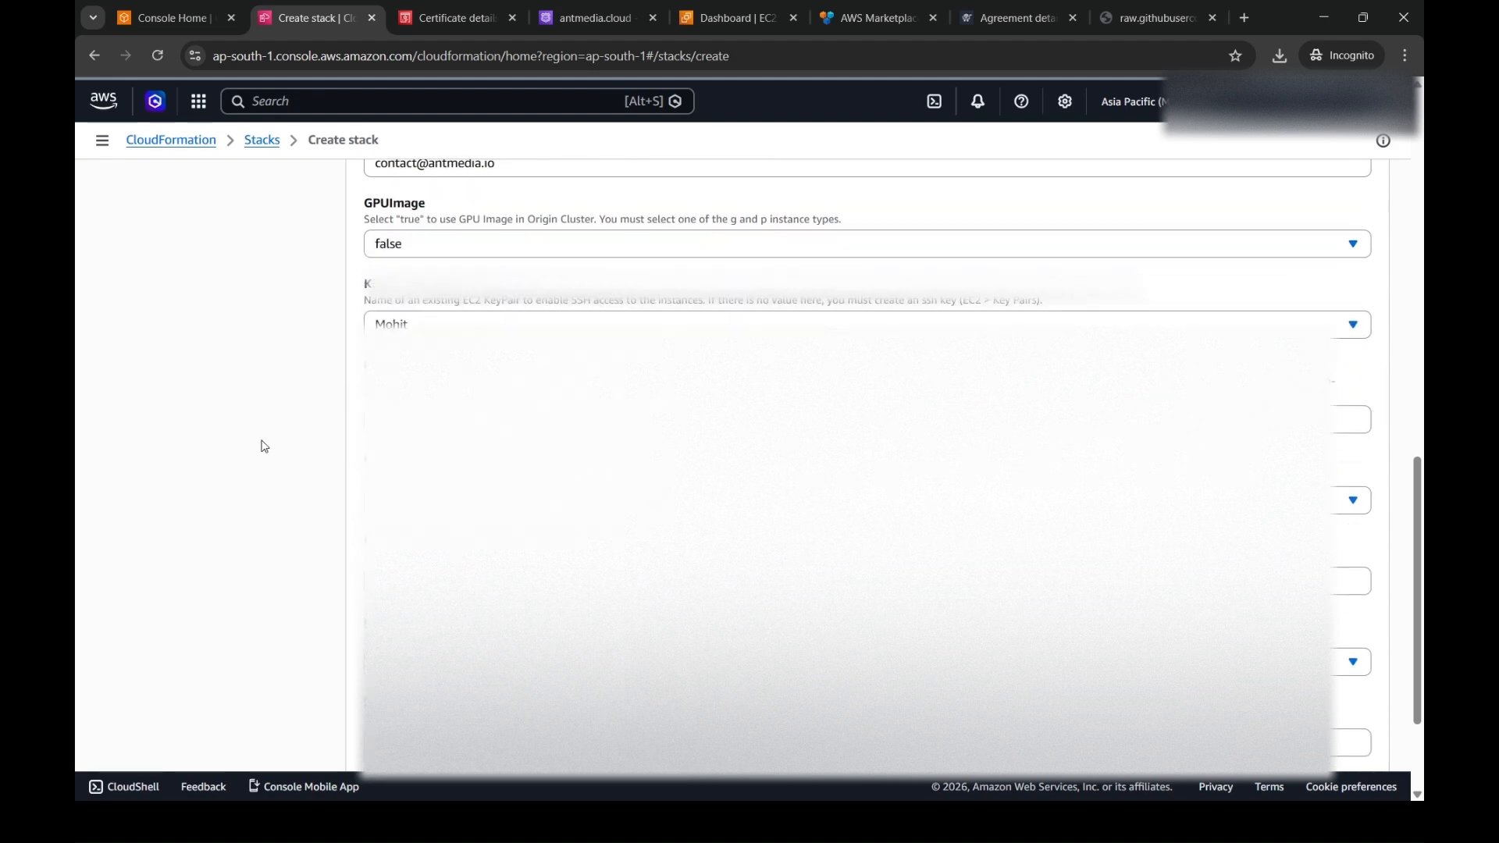
scroll(264, 447, down, 1)
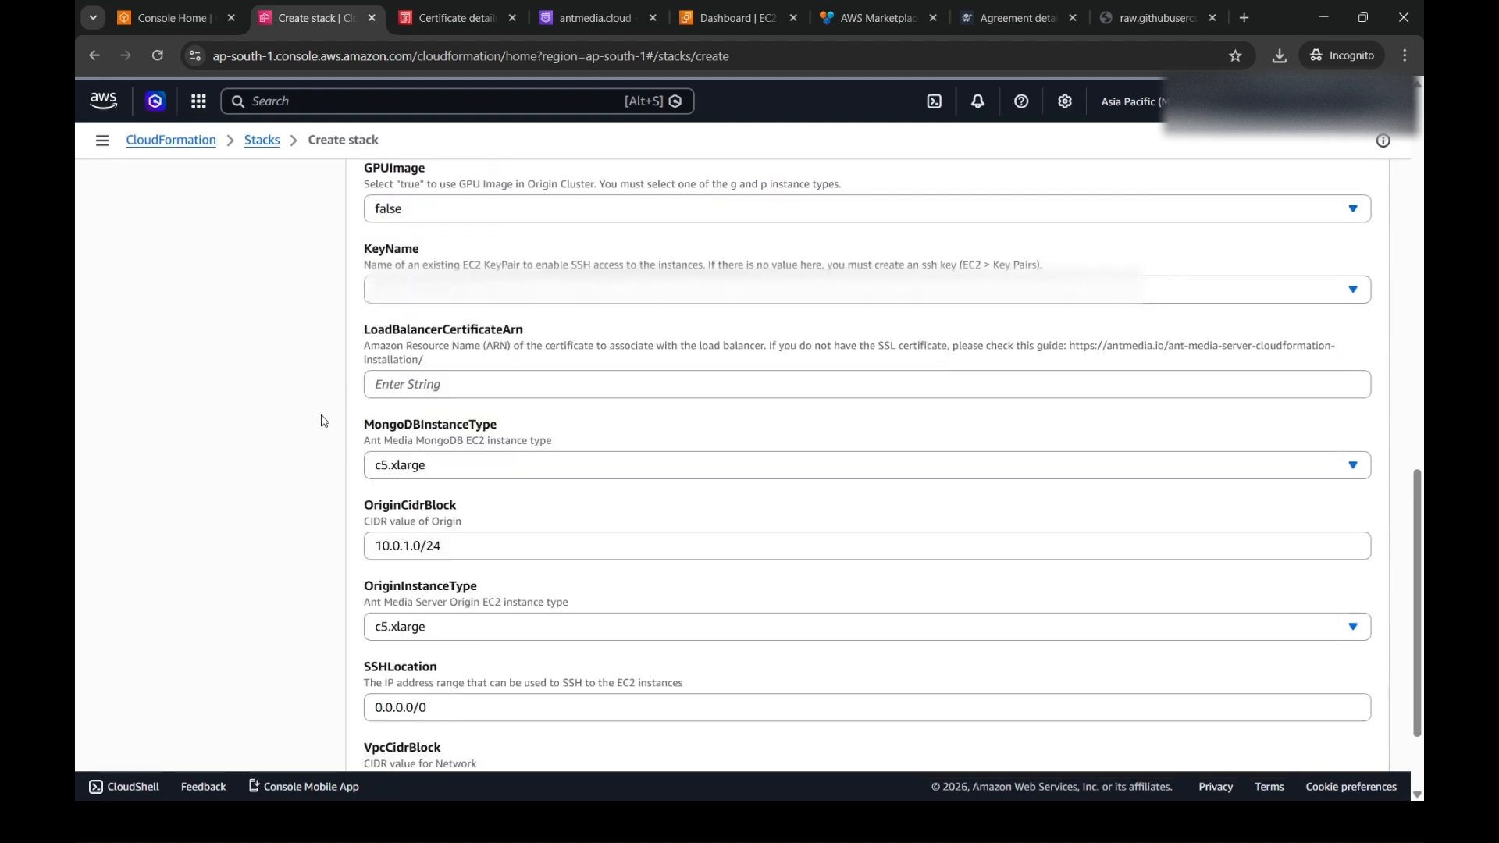
double_click(442, 339)
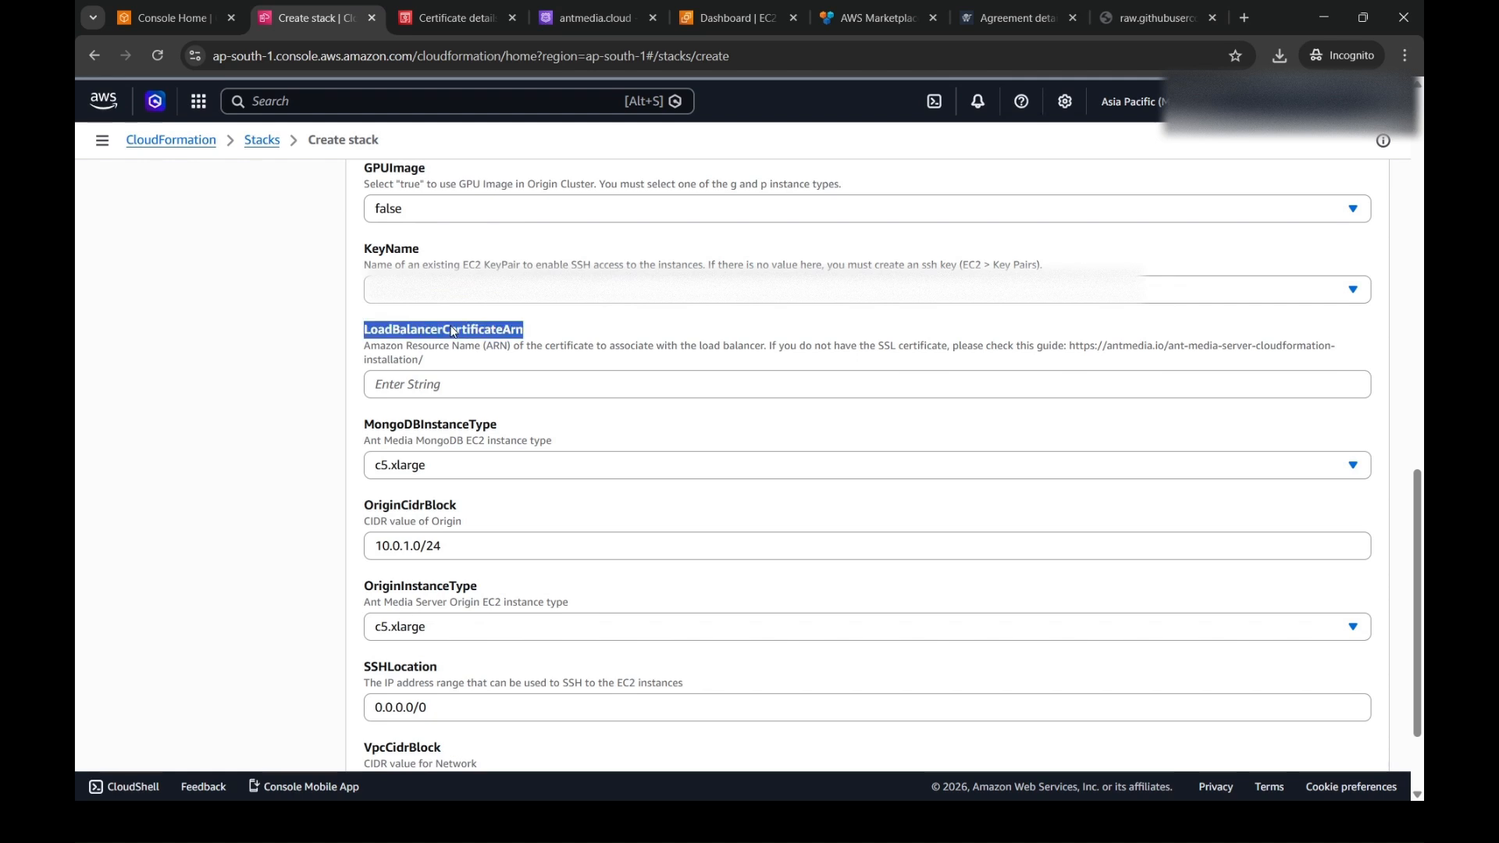
click(544, 319)
click(456, 17)
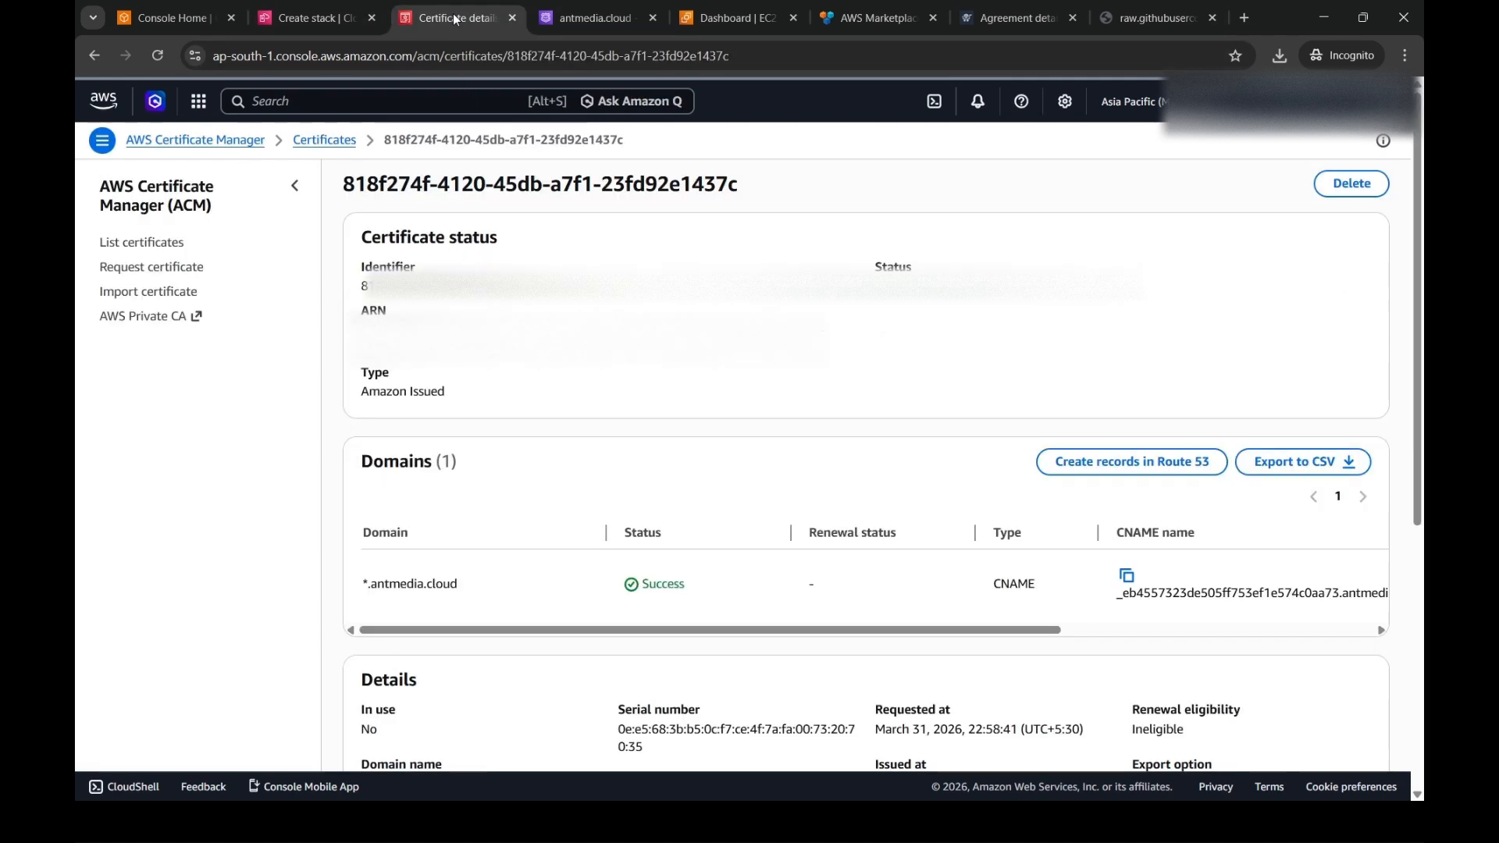
click(367, 329)
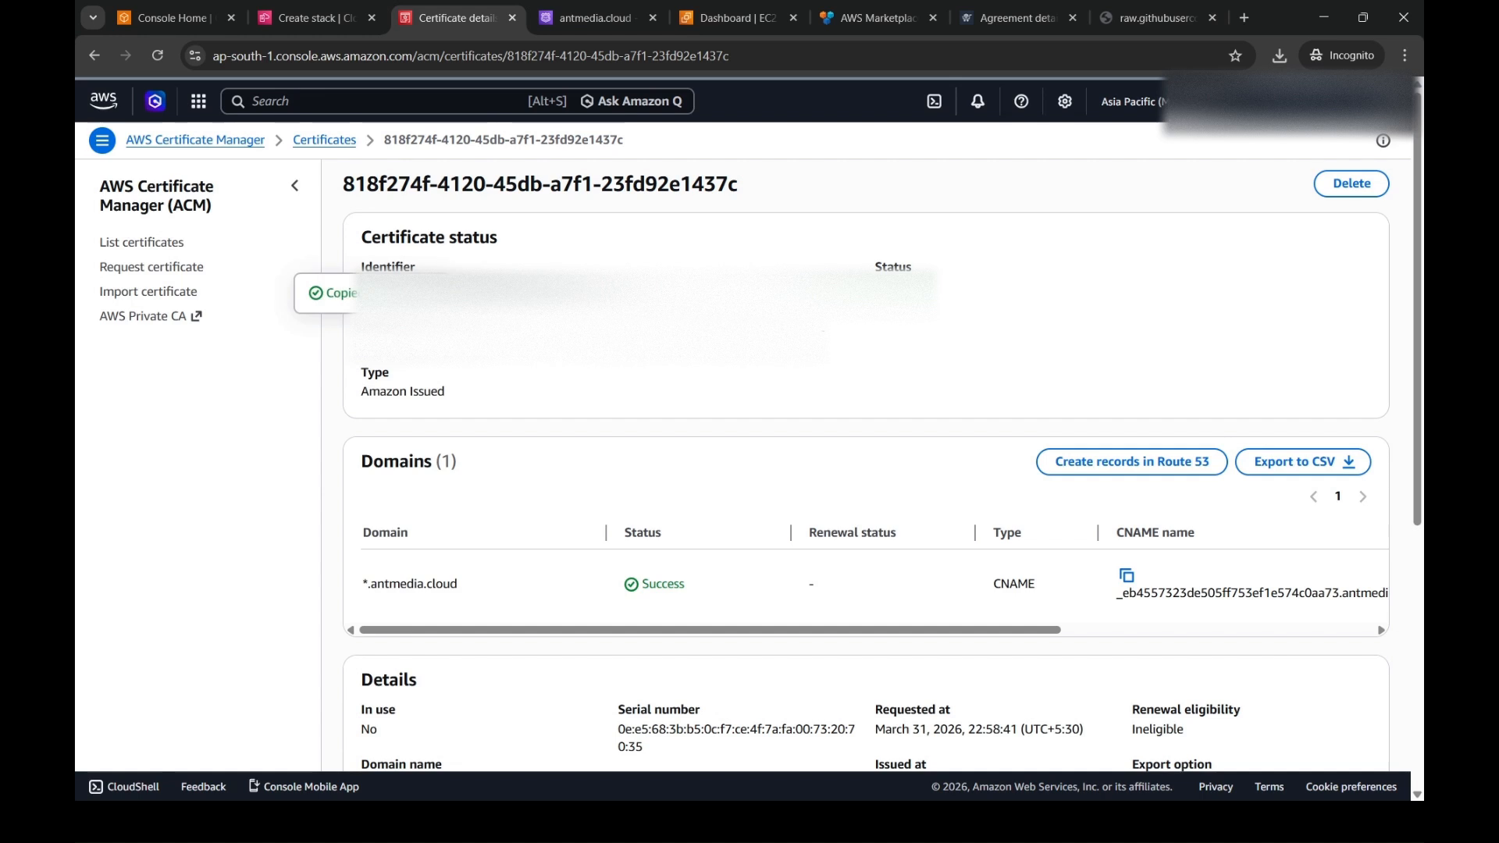
- Paste the copied certificate ARN into the LoadBalancerCertificateArn parameter of the stack
click(312, 17)
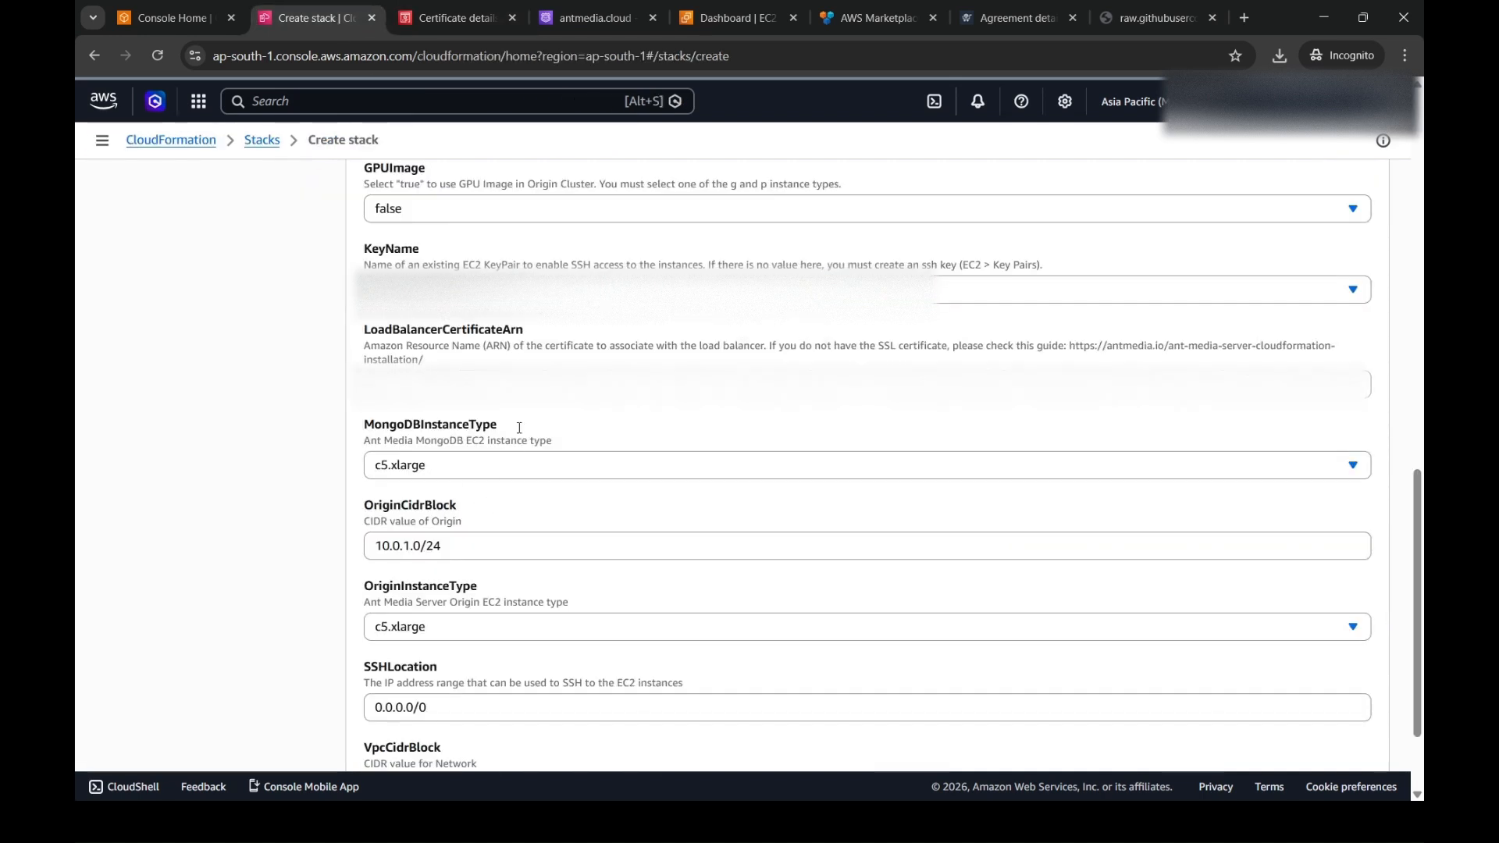
click(528, 385)
key(ctrl+v)
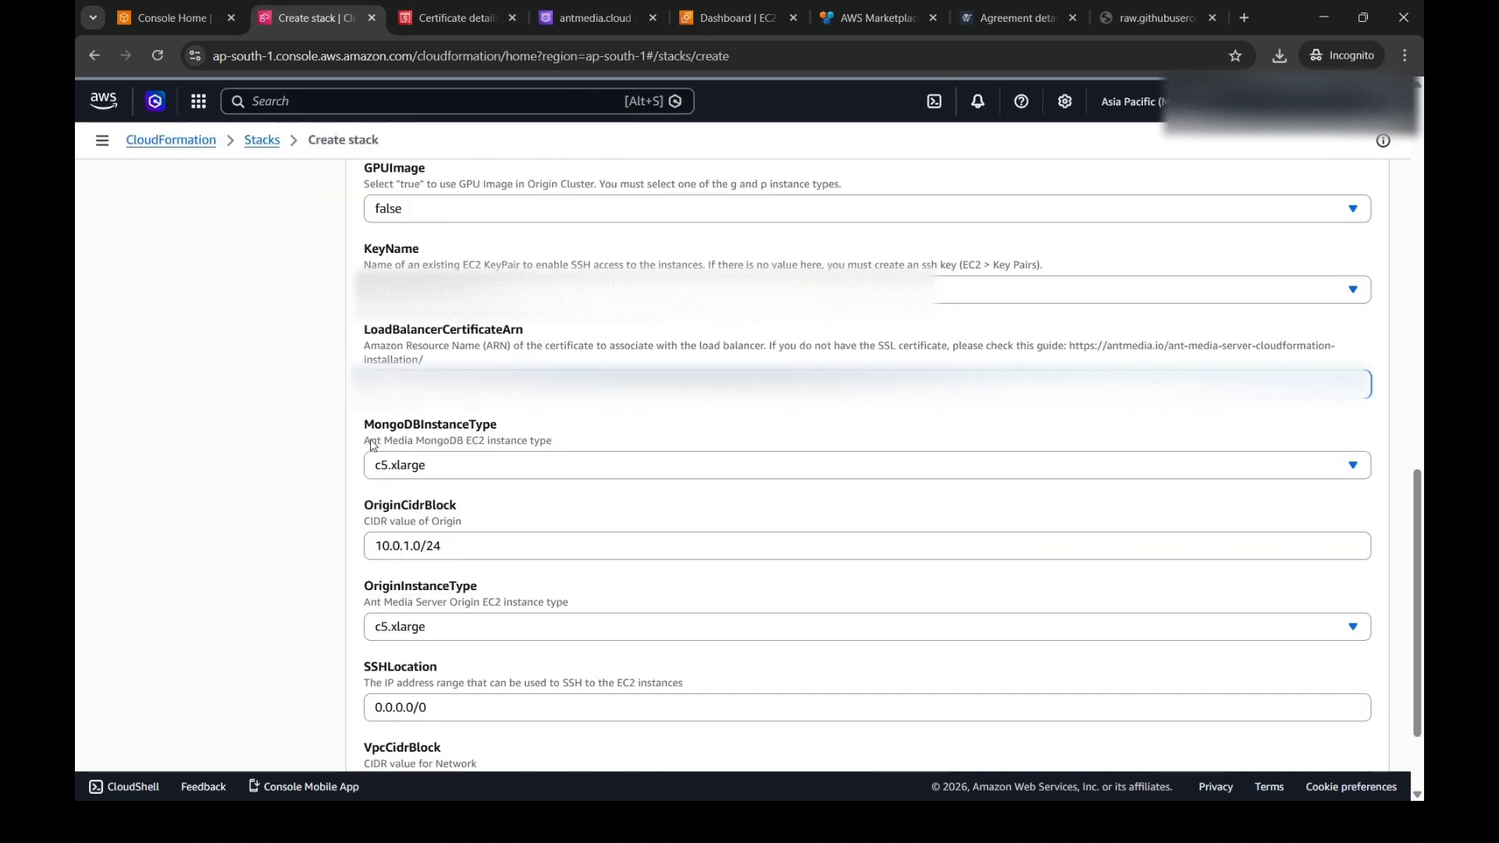
click(318, 462)
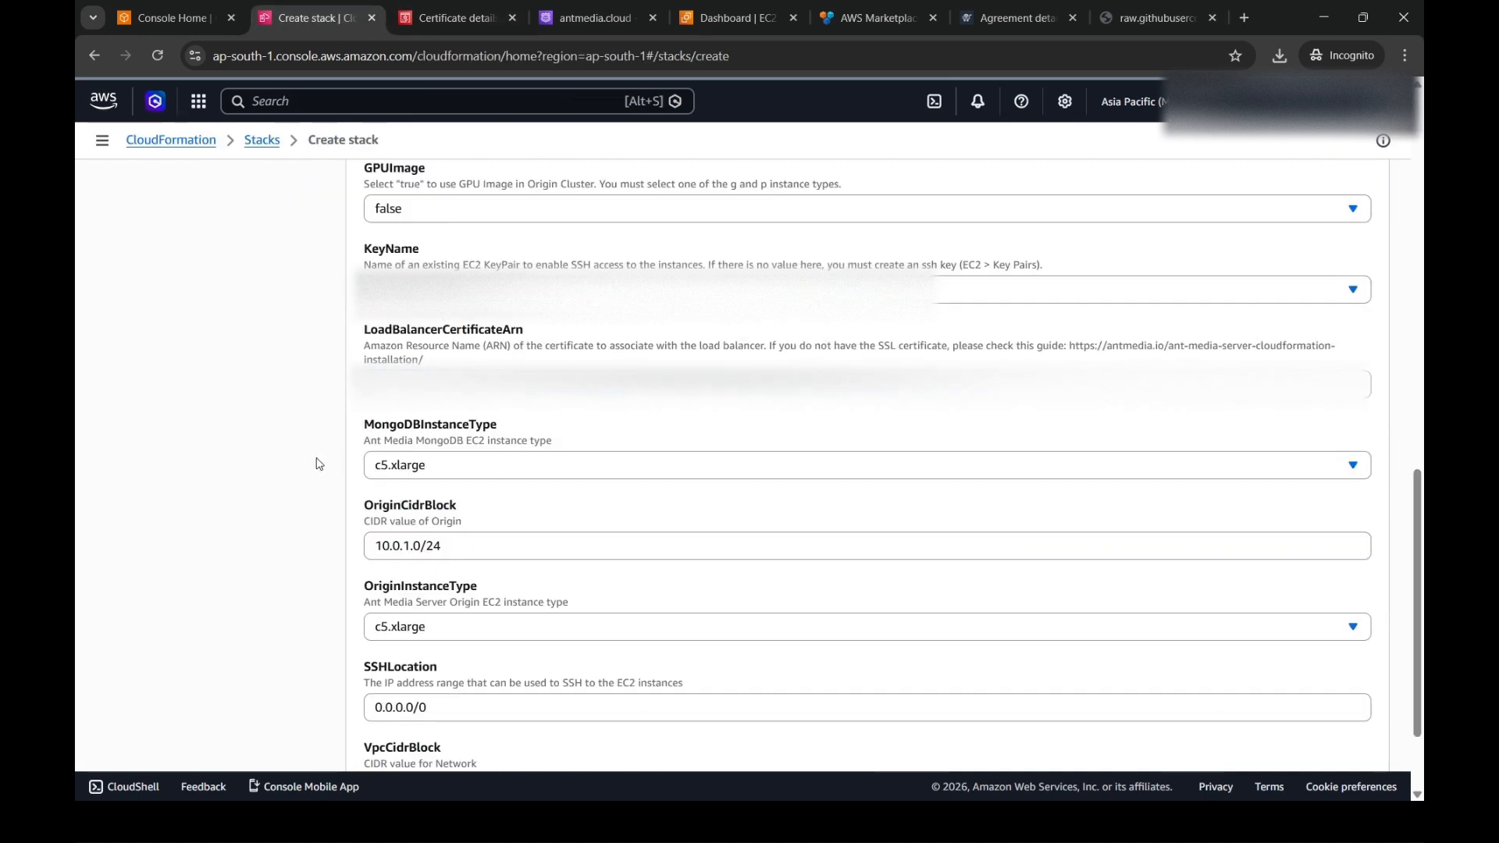
- Keep c5.xlarge for the MongoDB and origin instances and the default CIDR and SSH values, and continue to the stack options
click(431, 470)
click(431, 471)
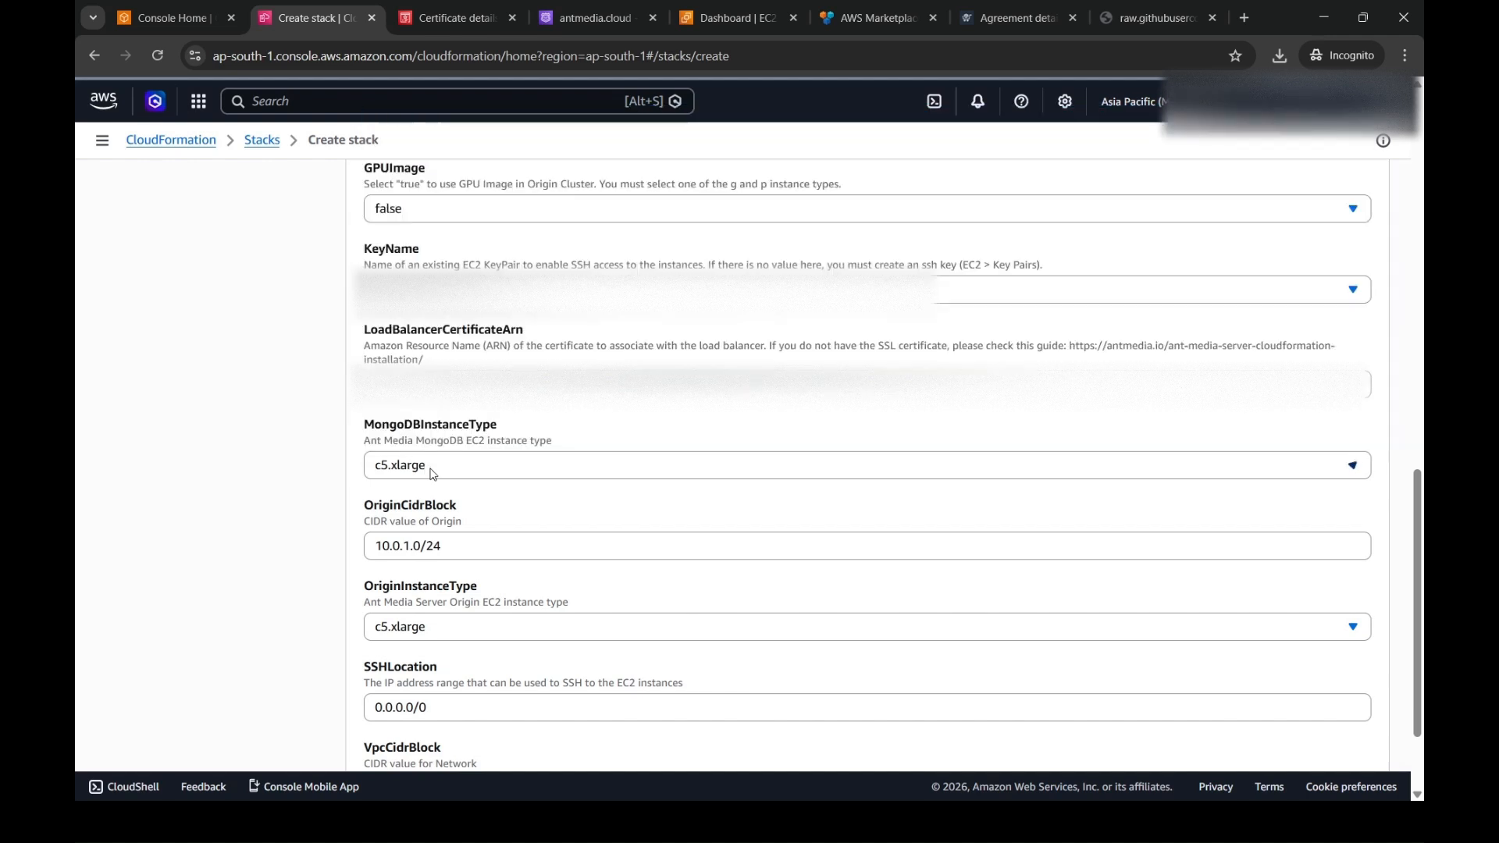
click(436, 544)
click(318, 593)
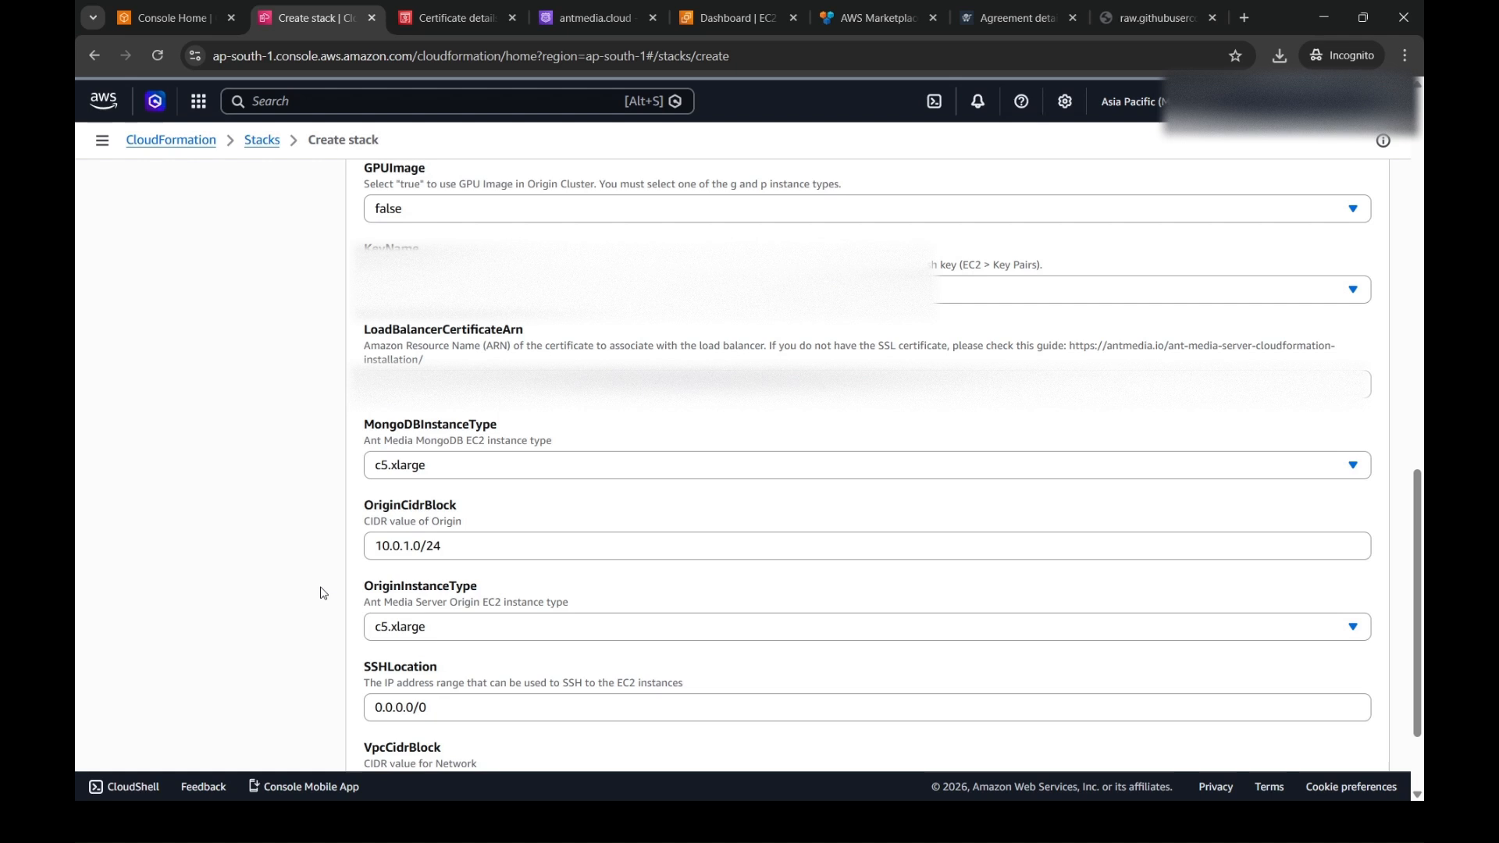
scroll(318, 593, down, 3)
click(446, 504)
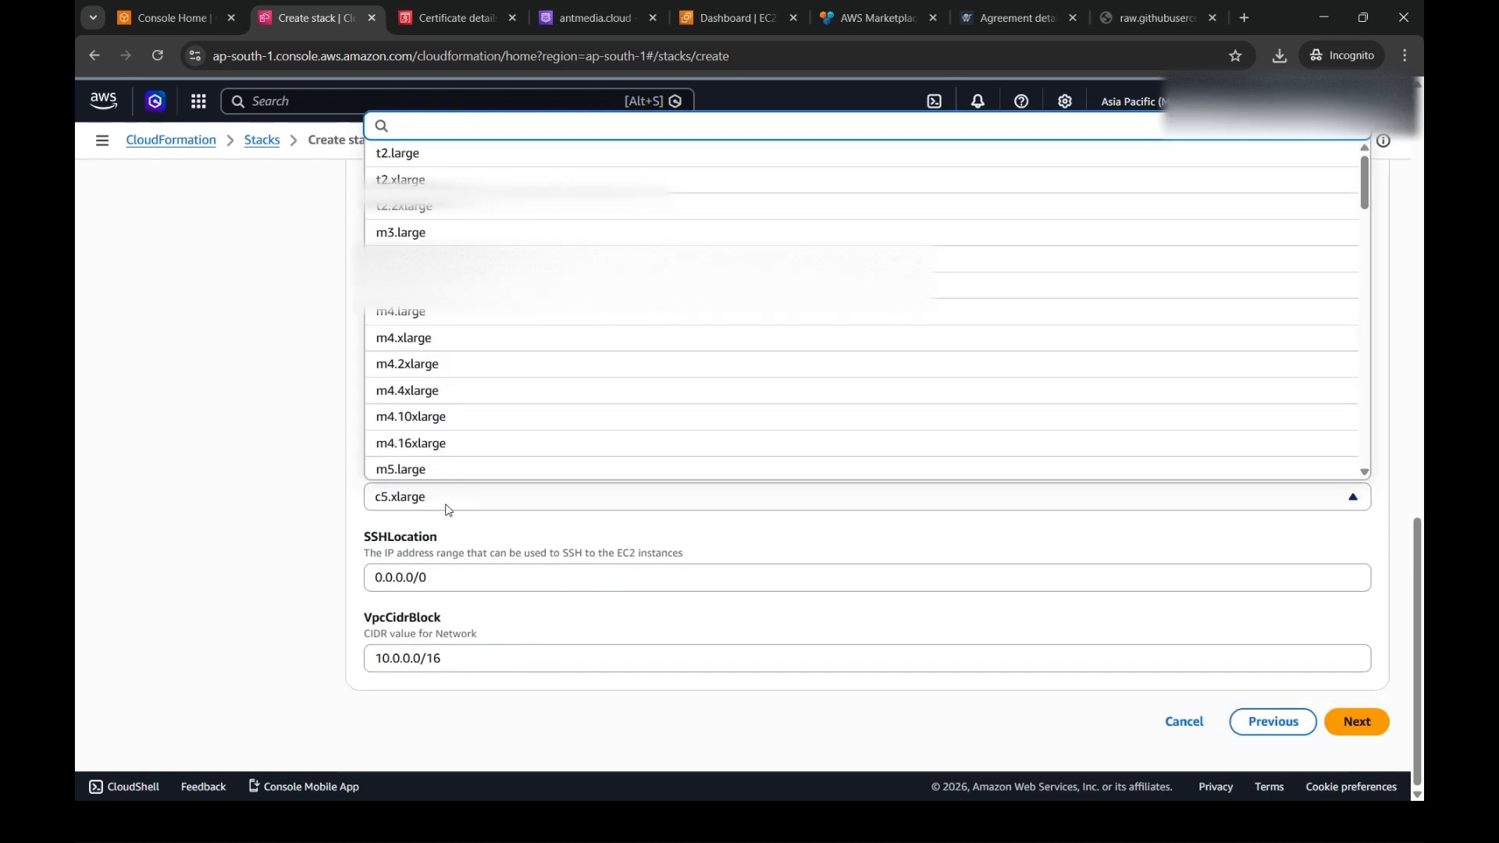
click(448, 510)
click(444, 574)
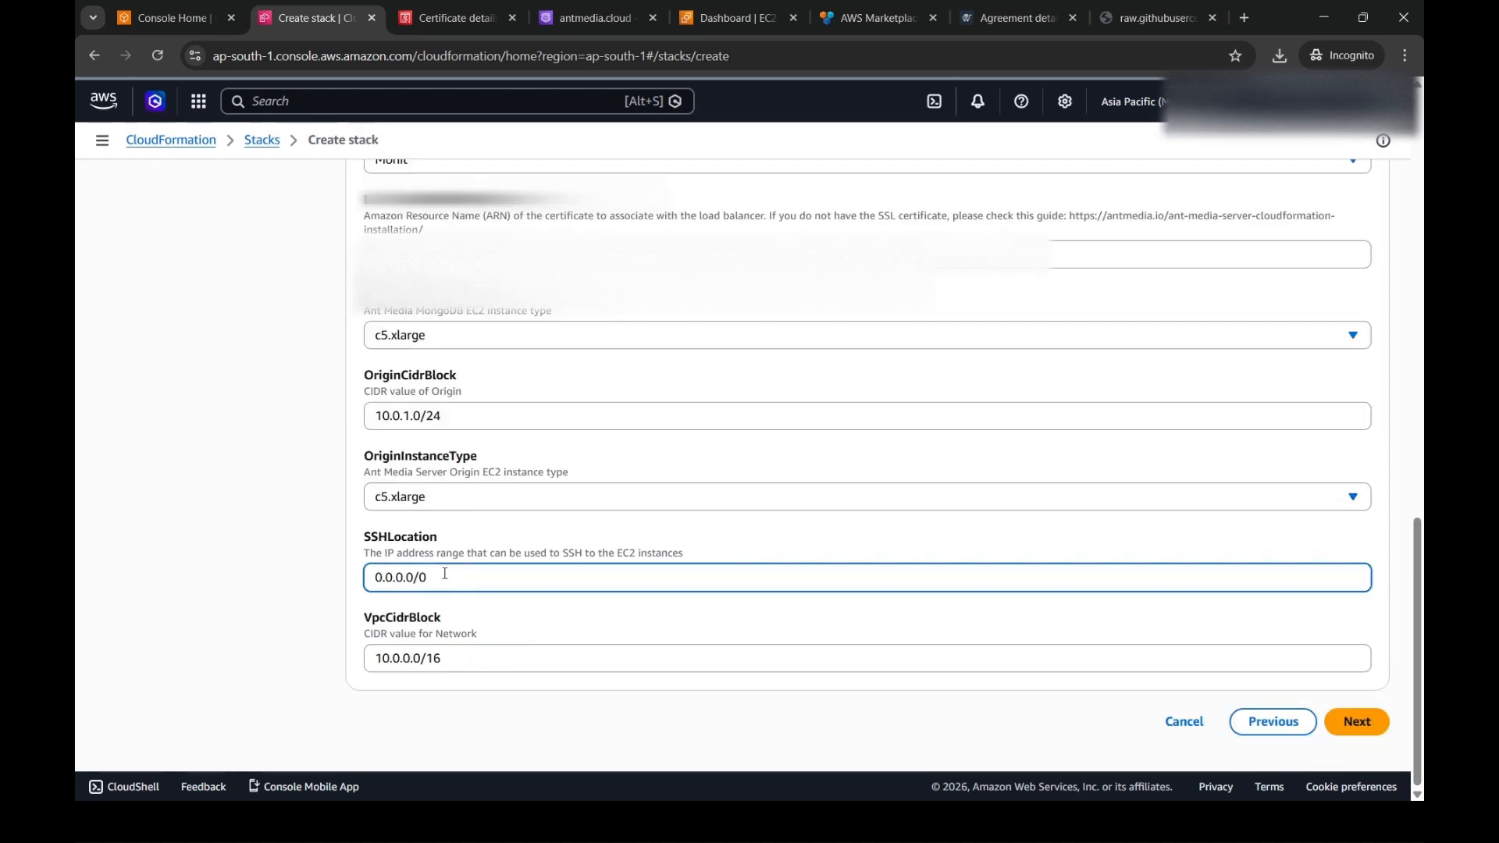
click(464, 658)
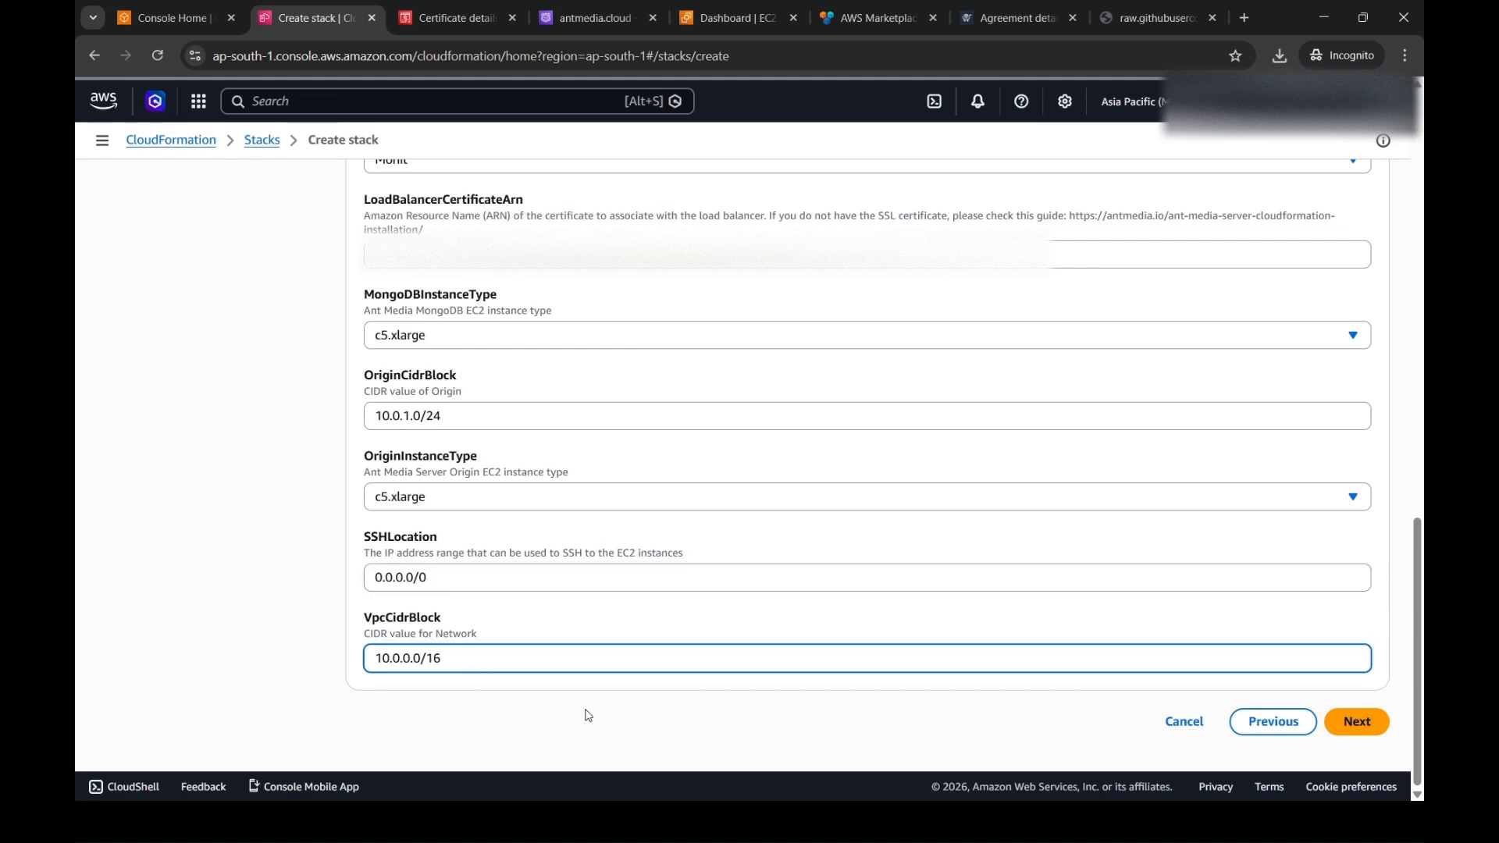
click(1363, 723)
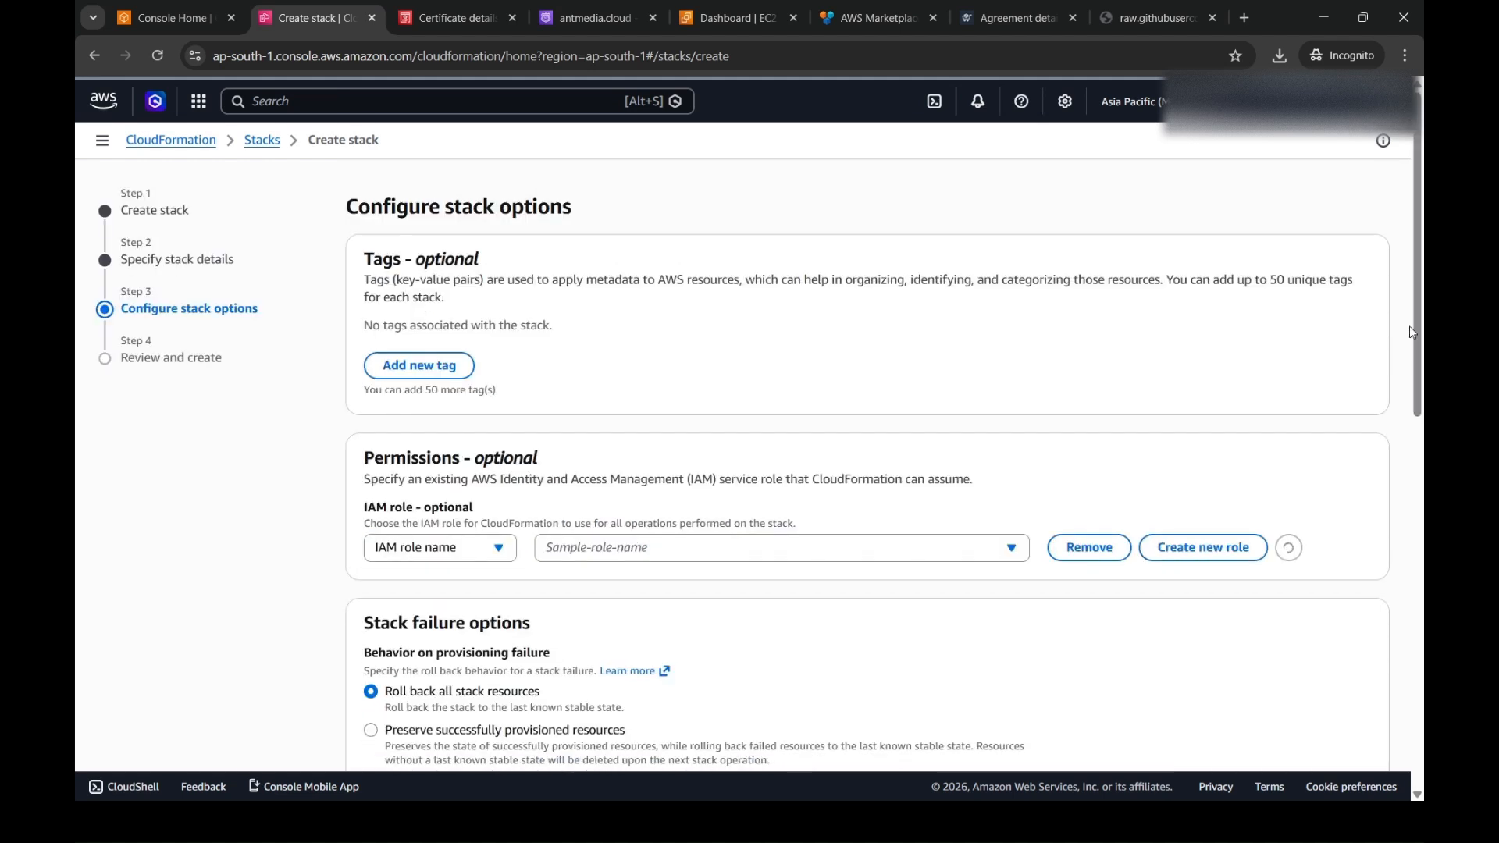
- Acknowledge that CloudFormation might create IAM resources, keep the default stack options, and submit the stack for creation
scroll(1417, 351, down, 1)
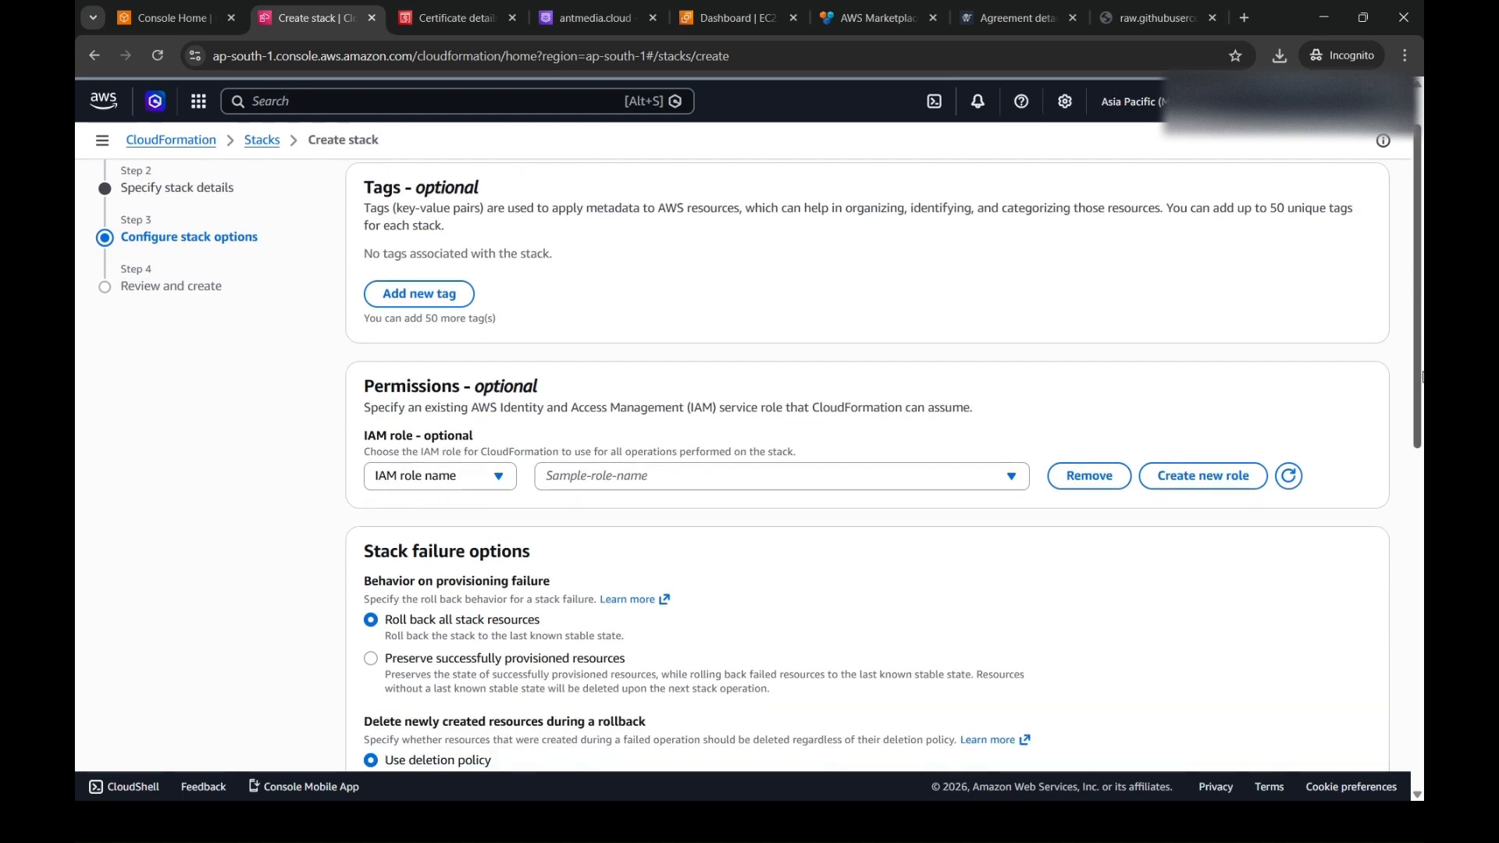
drag(1422, 377, 1422, 717)
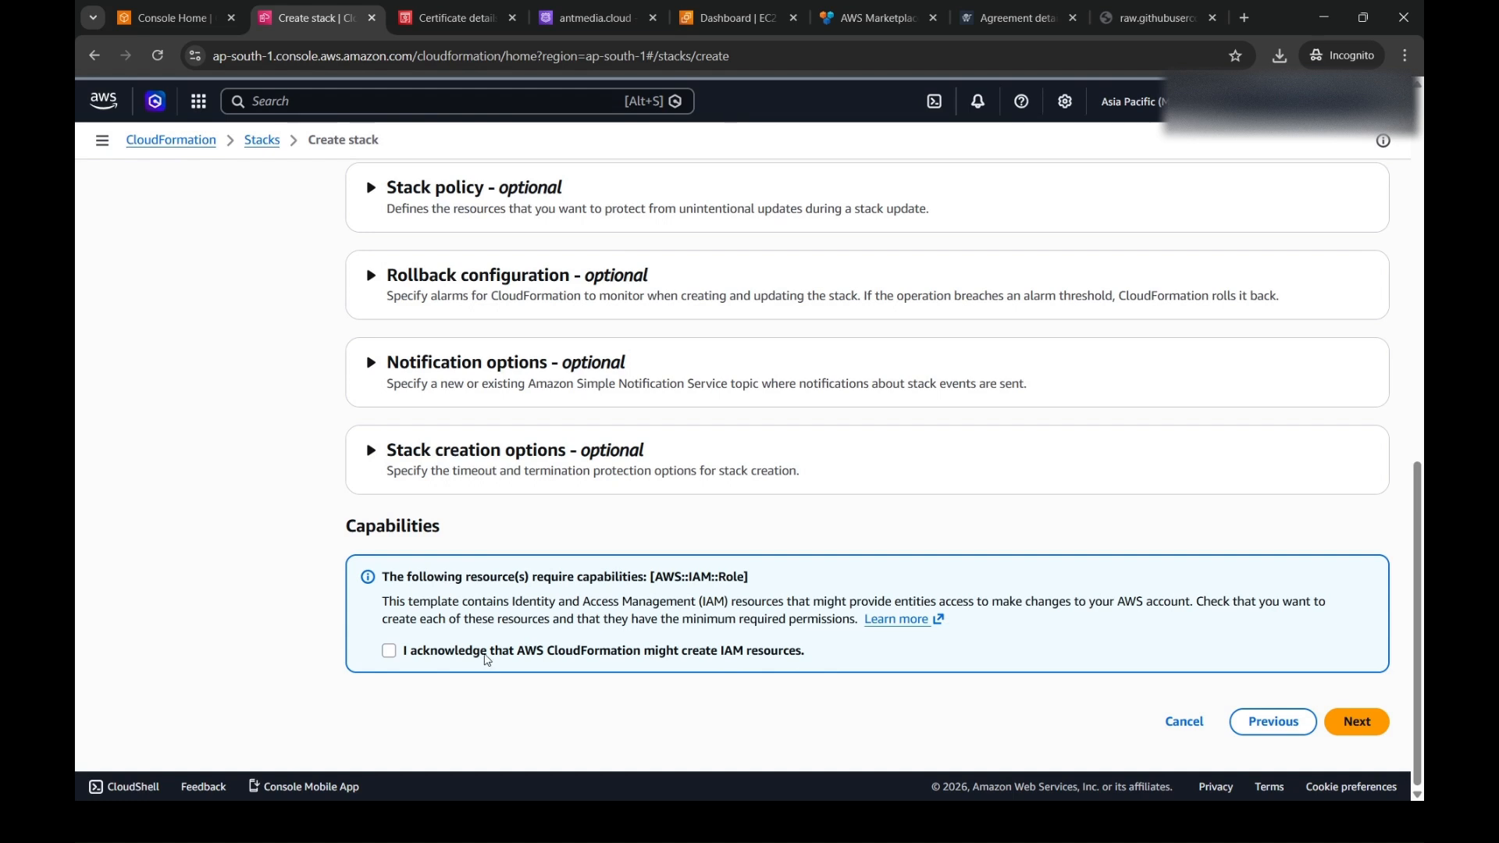
click(486, 660)
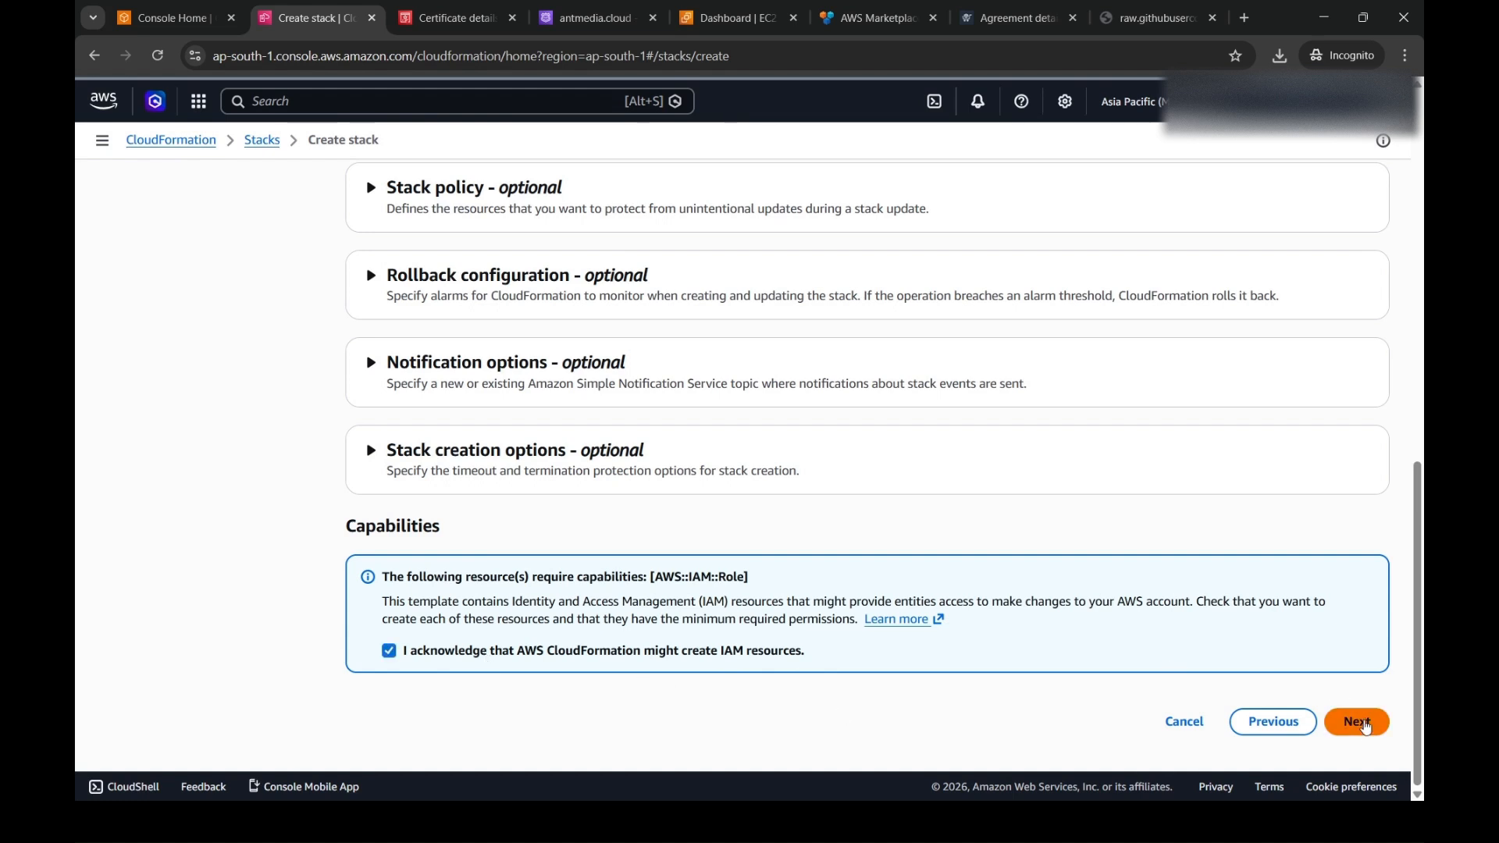
click(1364, 729)
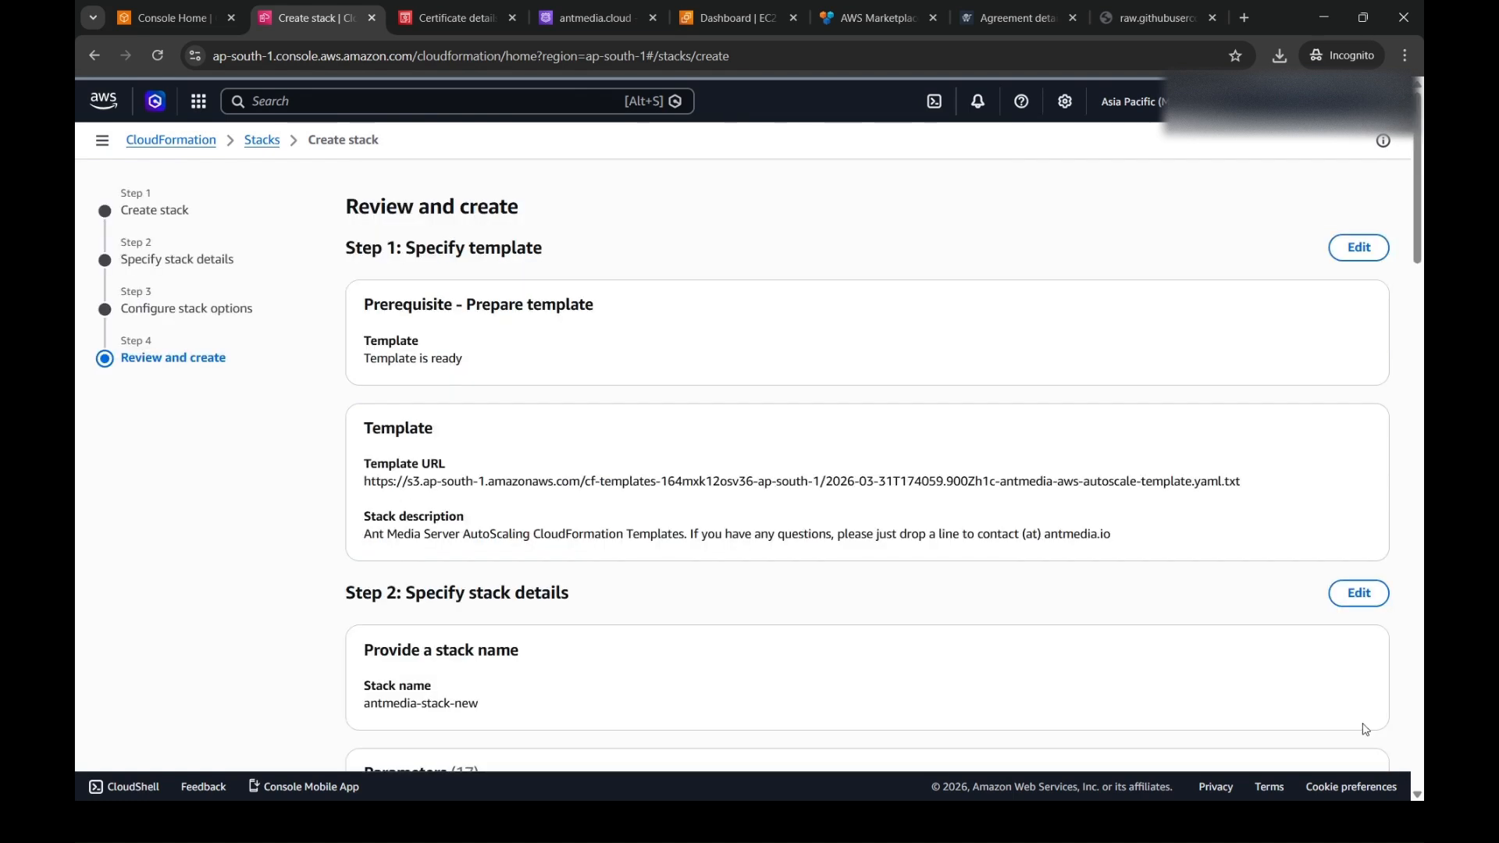
drag(1420, 251, 1421, 778)
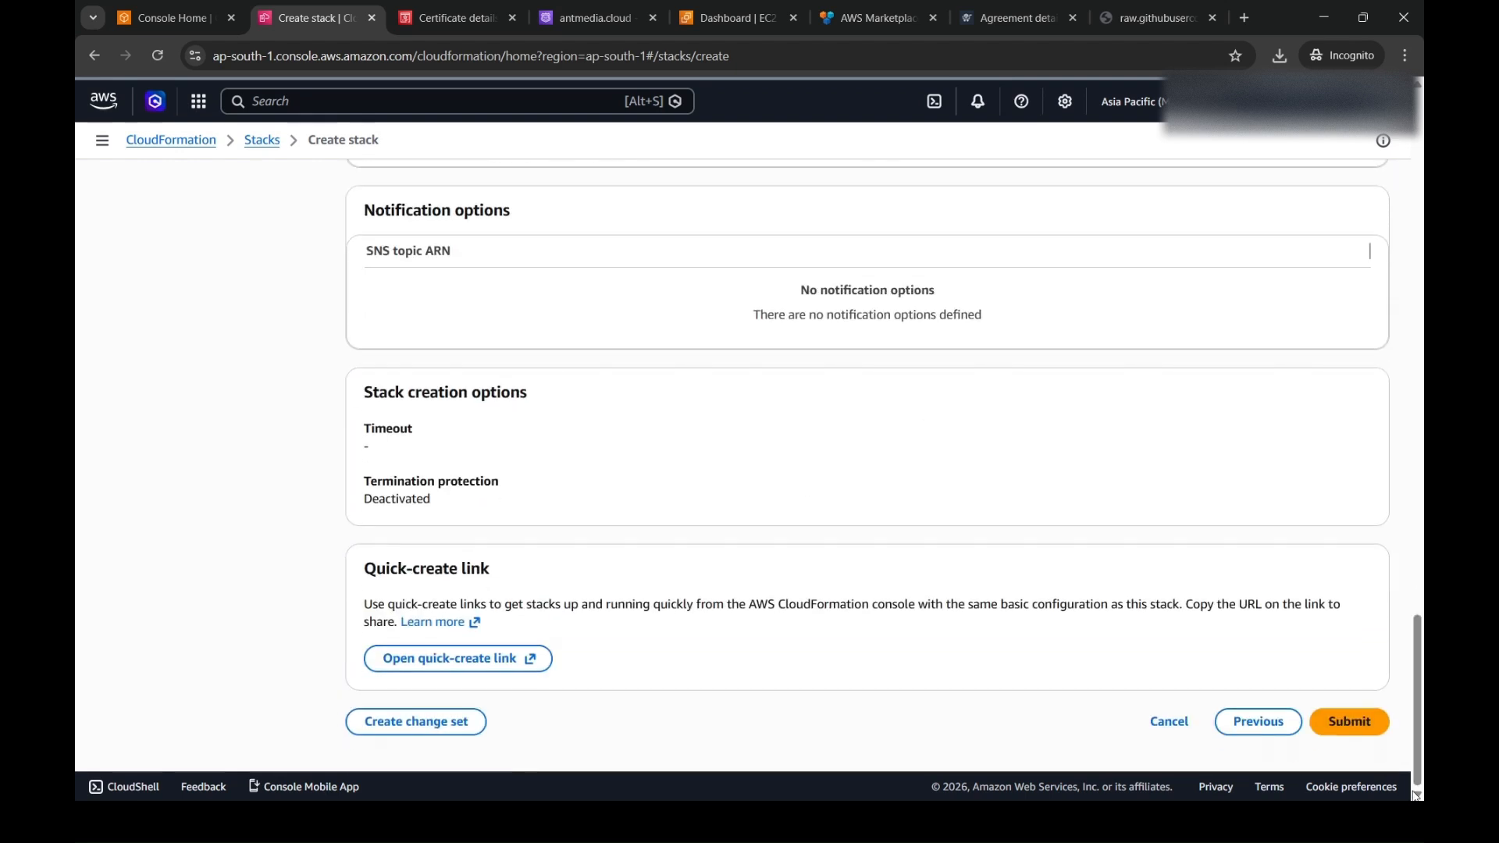
click(1354, 730)
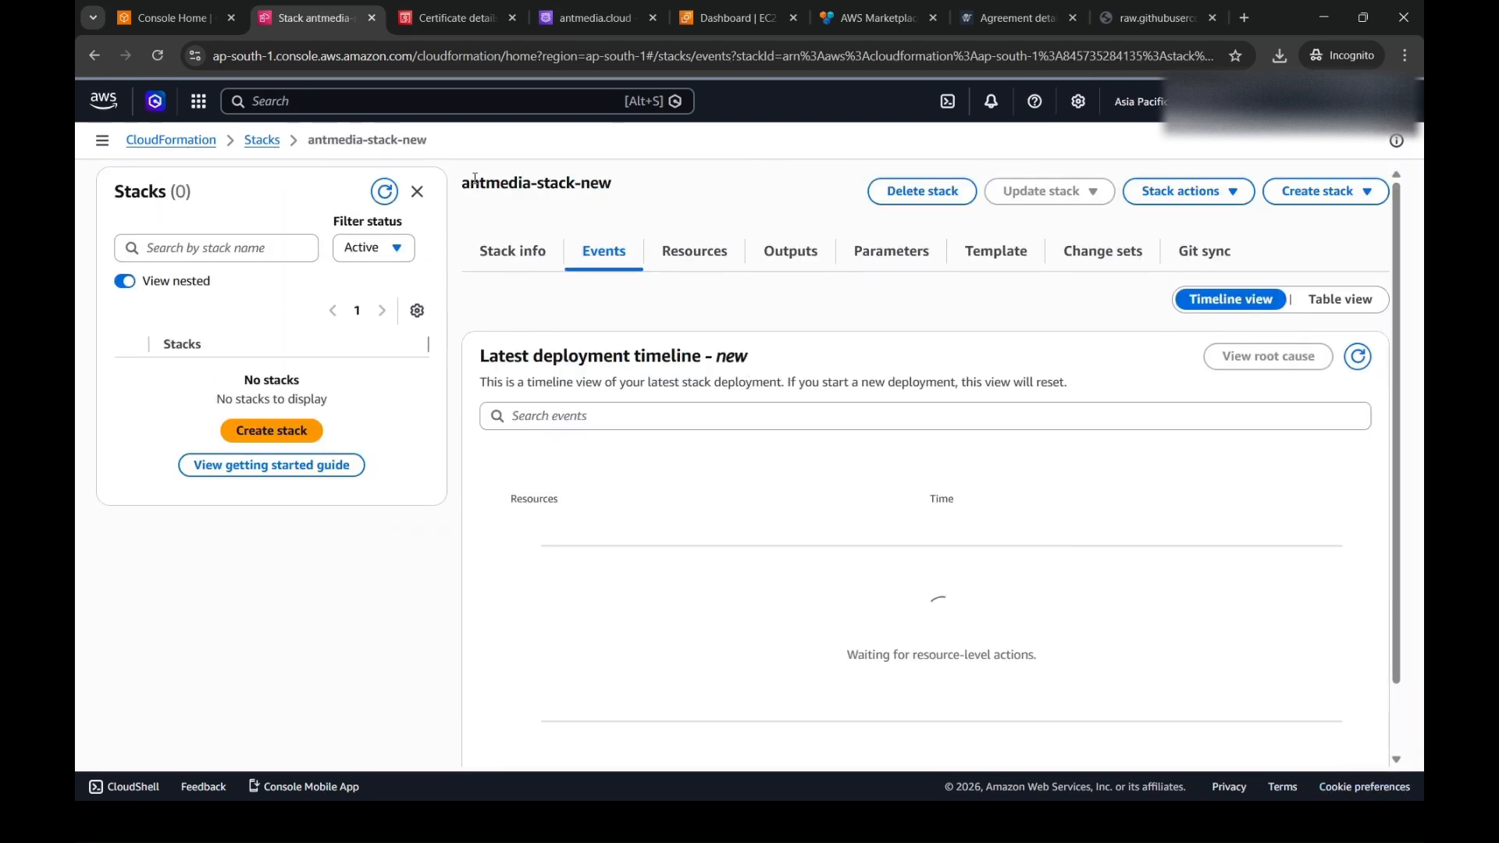
- Refresh the stack list and the deployment timeline to check the creation progress of antmedia-stack-new
click(384, 191)
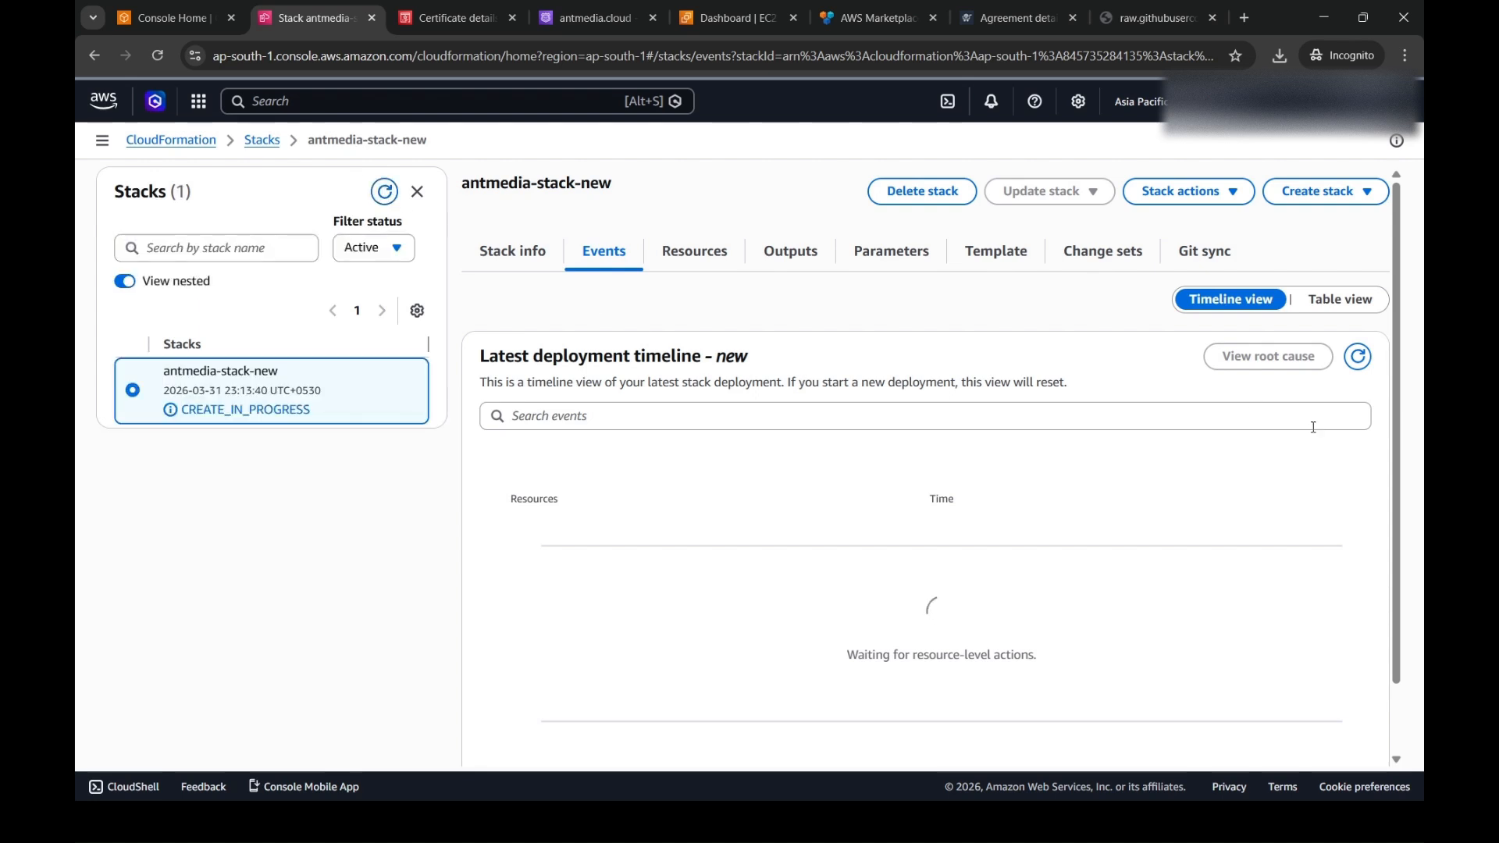
click(1359, 359)
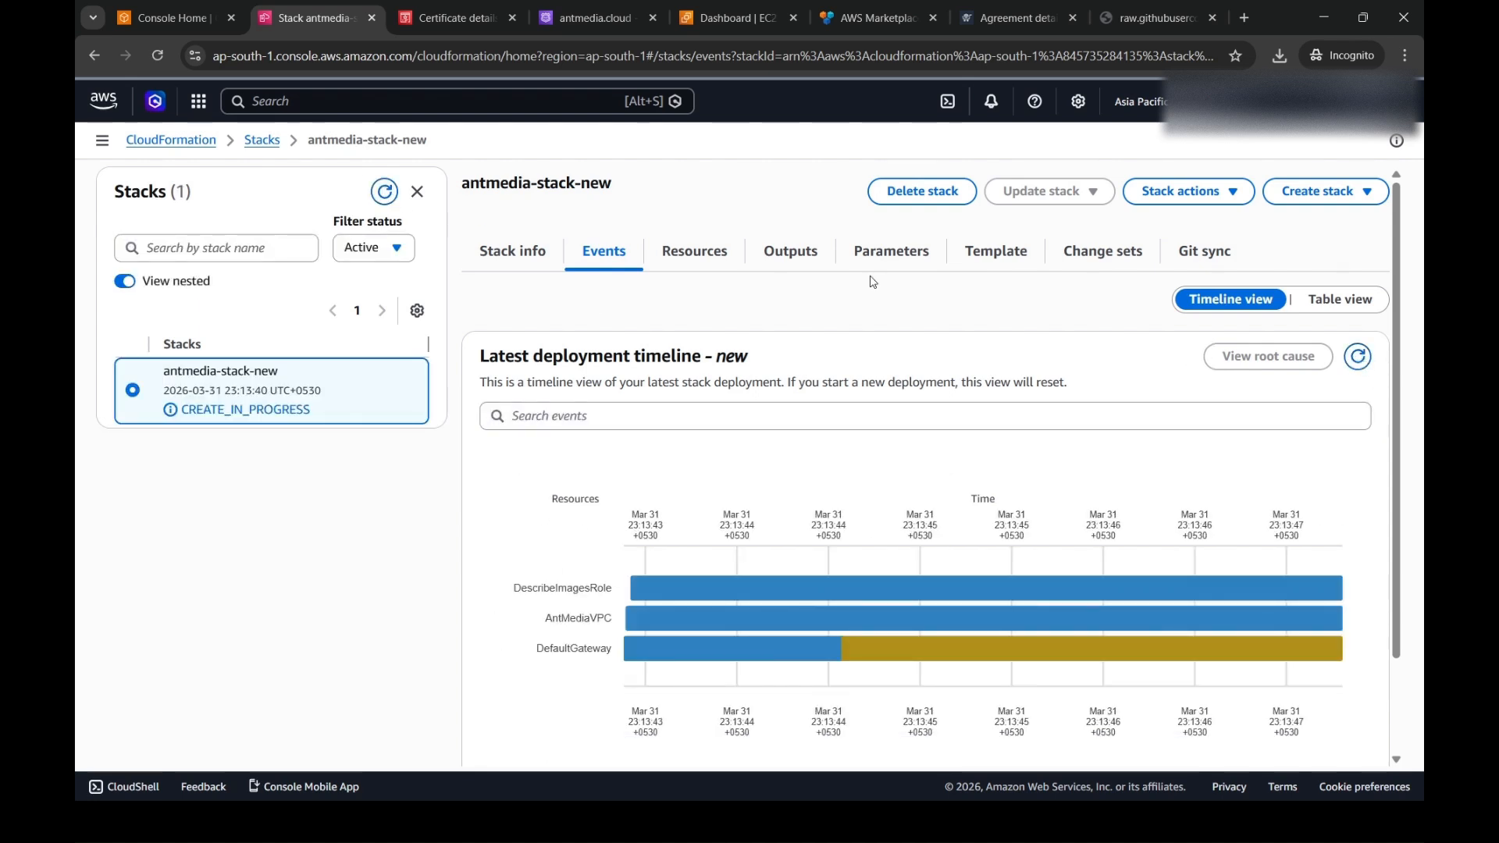
scroll(1397, 421, down, 3)
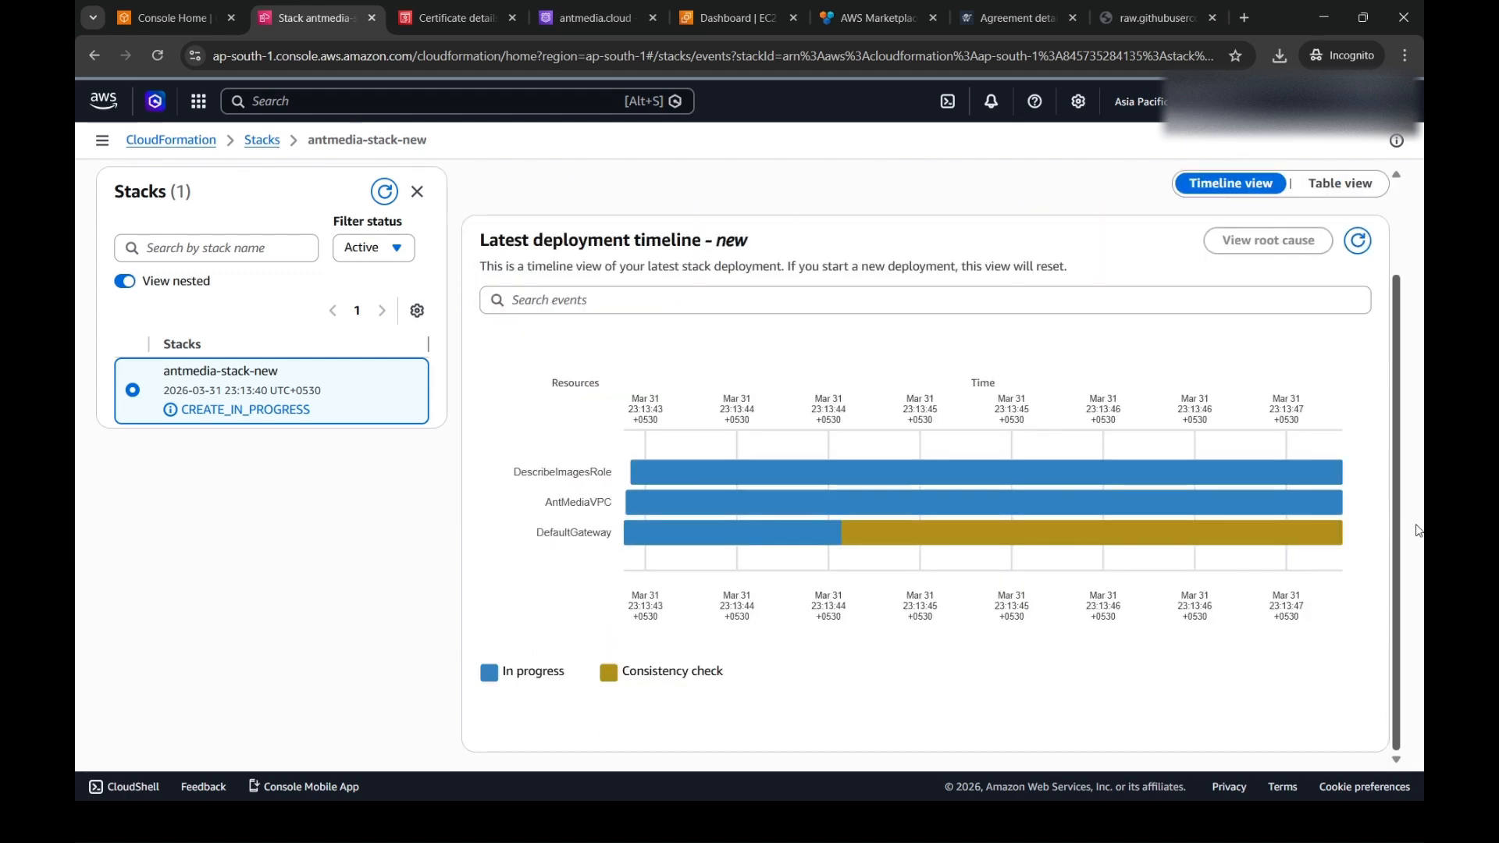
scroll(1398, 421, up, 3)
- Check the overall status of antmedia-stack-new and refresh its resource list
click(713, 253)
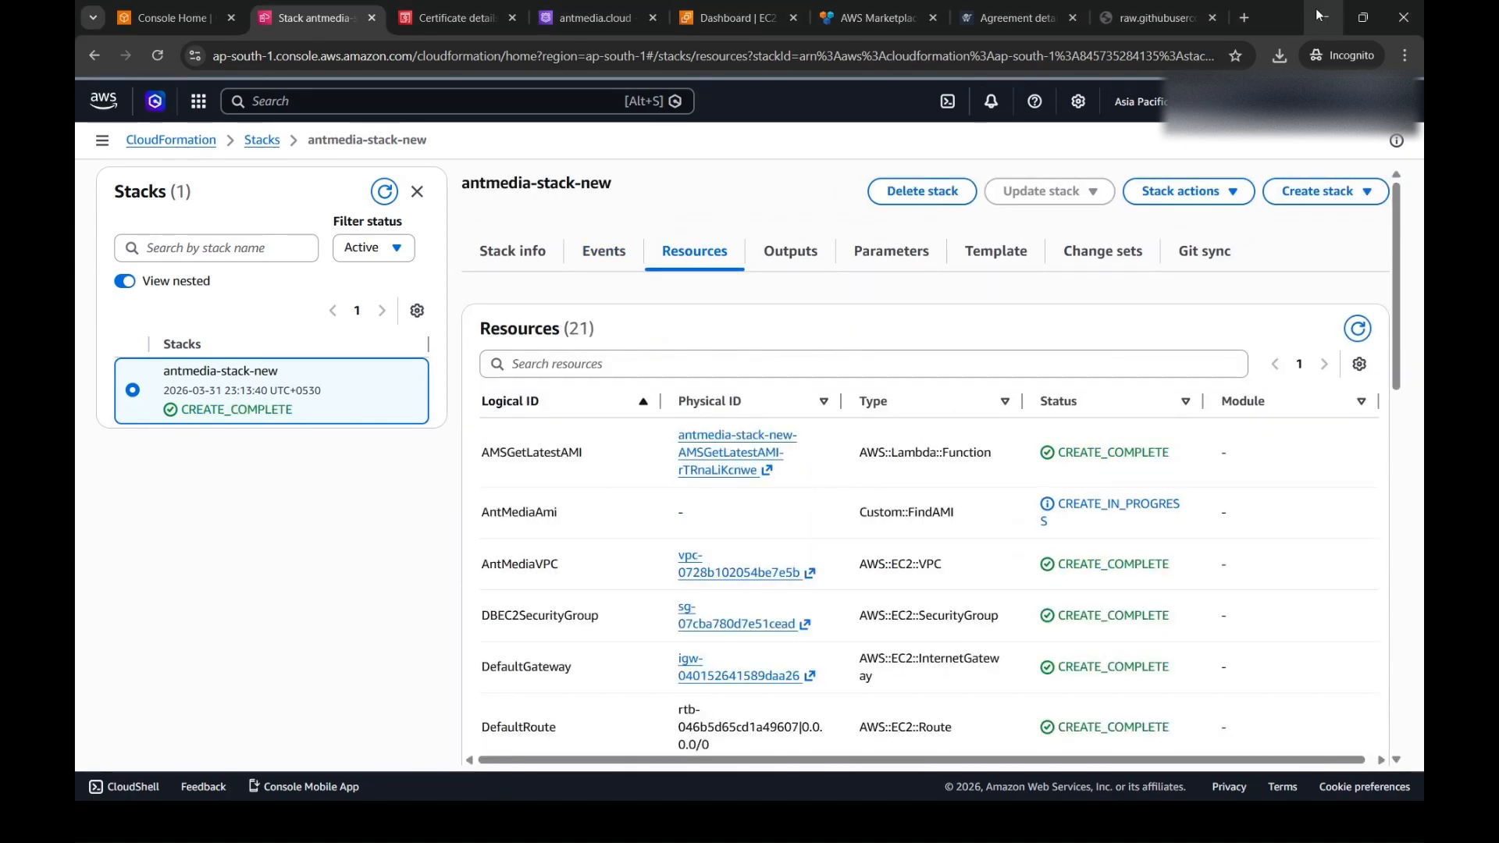
drag(299, 410, 159, 420)
click(241, 538)
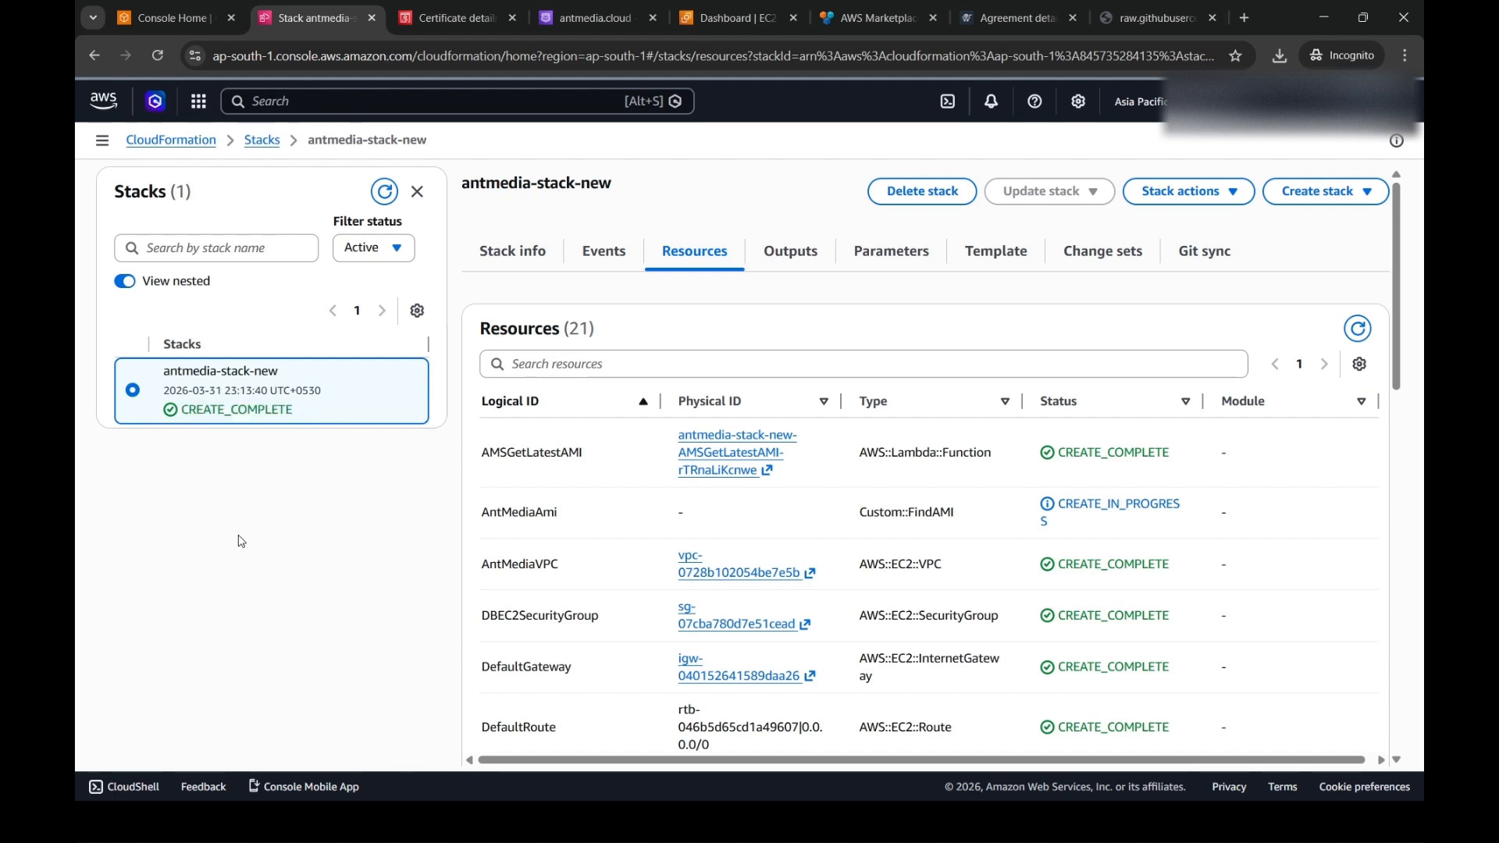
click(1358, 329)
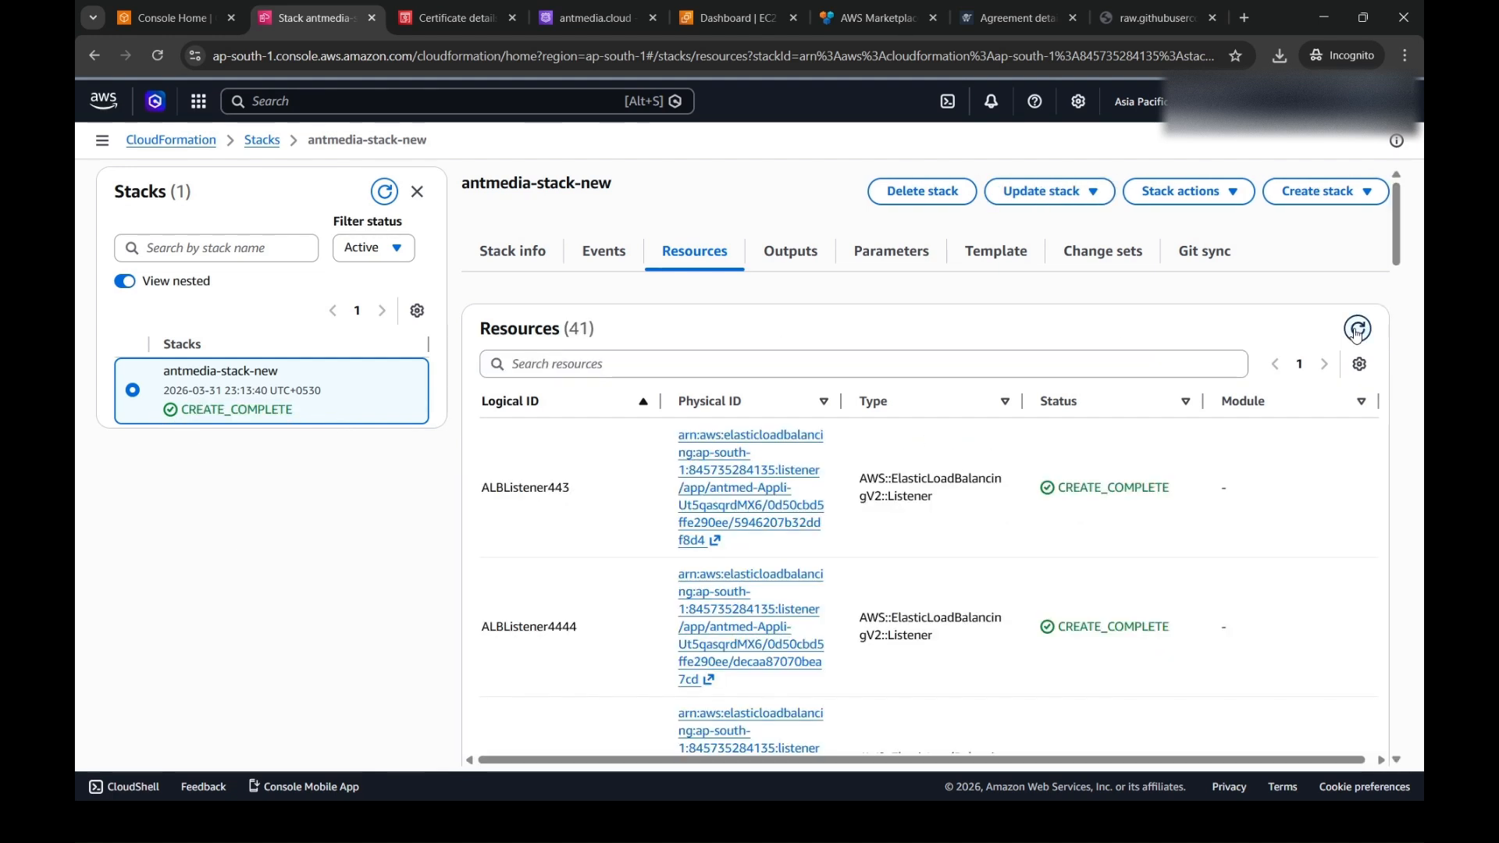
- Examine the stack's outputs for the Dashboard, OriginHTTPS, EdgeHTTPS and RTMP URLs
click(798, 251)
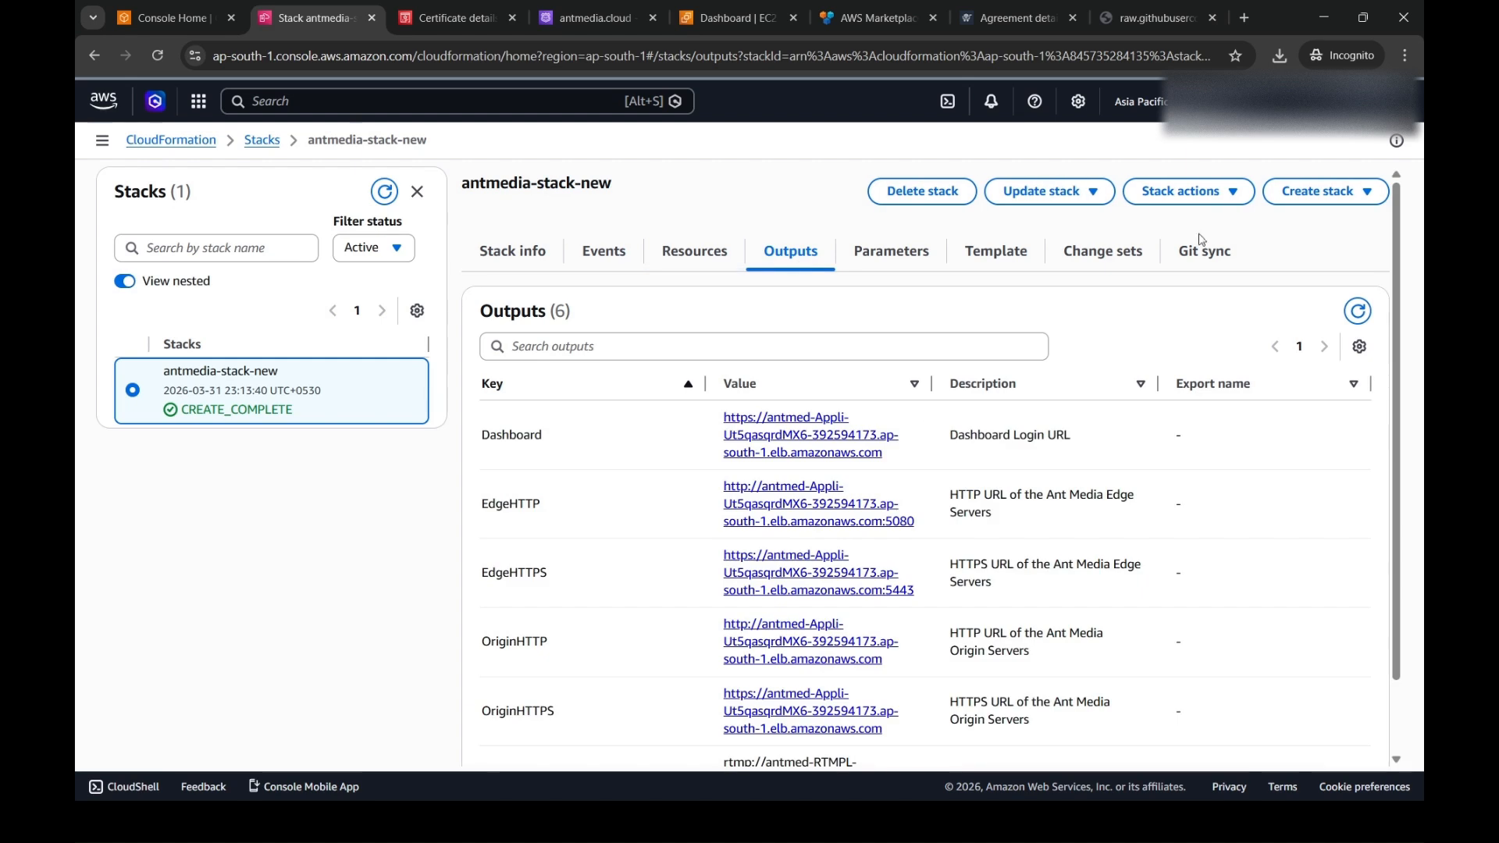
scroll(1395, 307, down, 2)
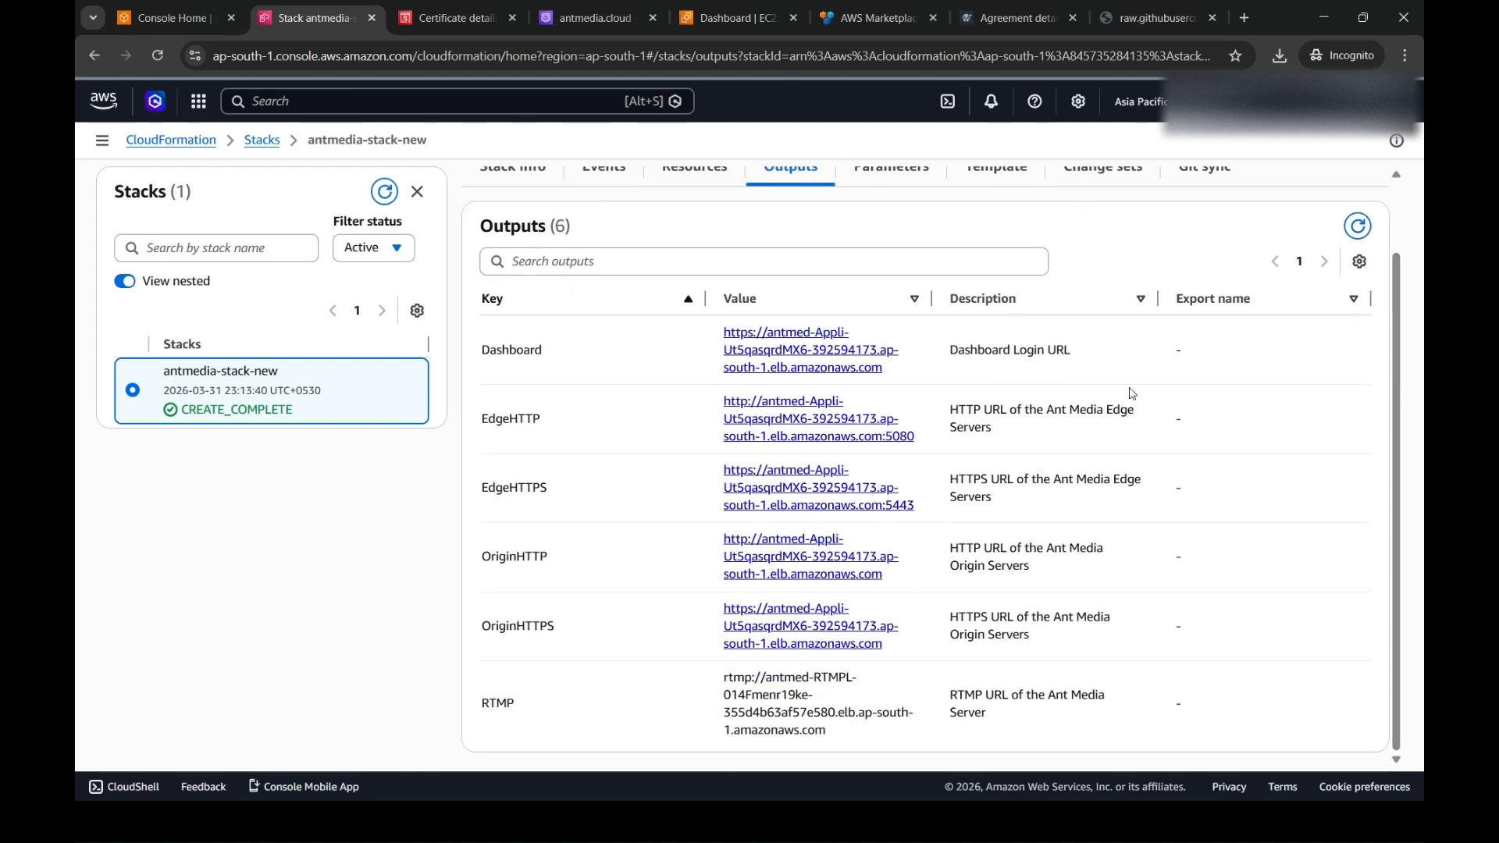
double_click(509, 350)
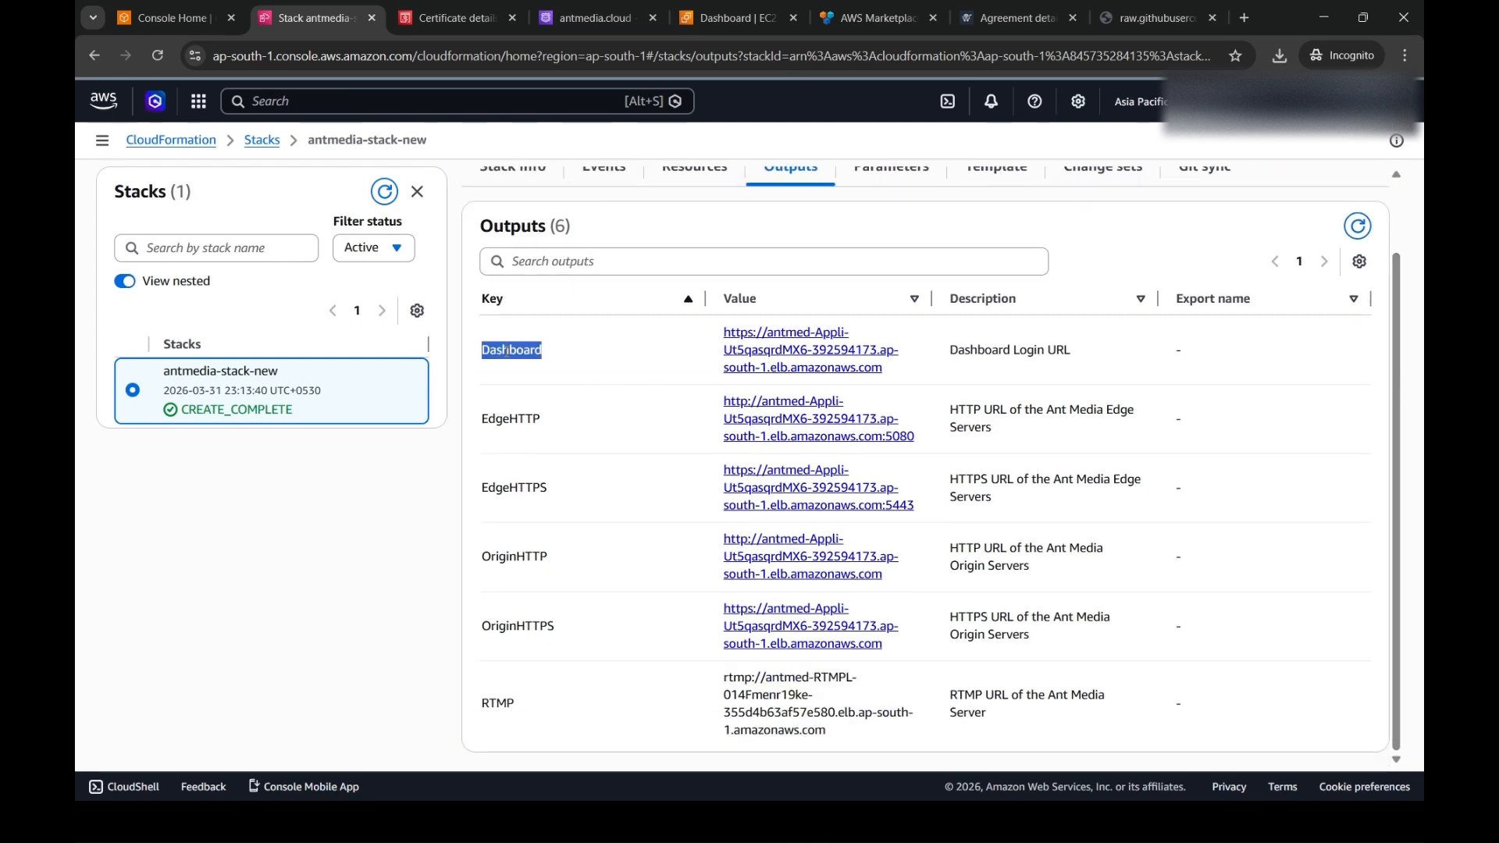
double_click(517, 625)
double_click(506, 482)
double_click(504, 710)
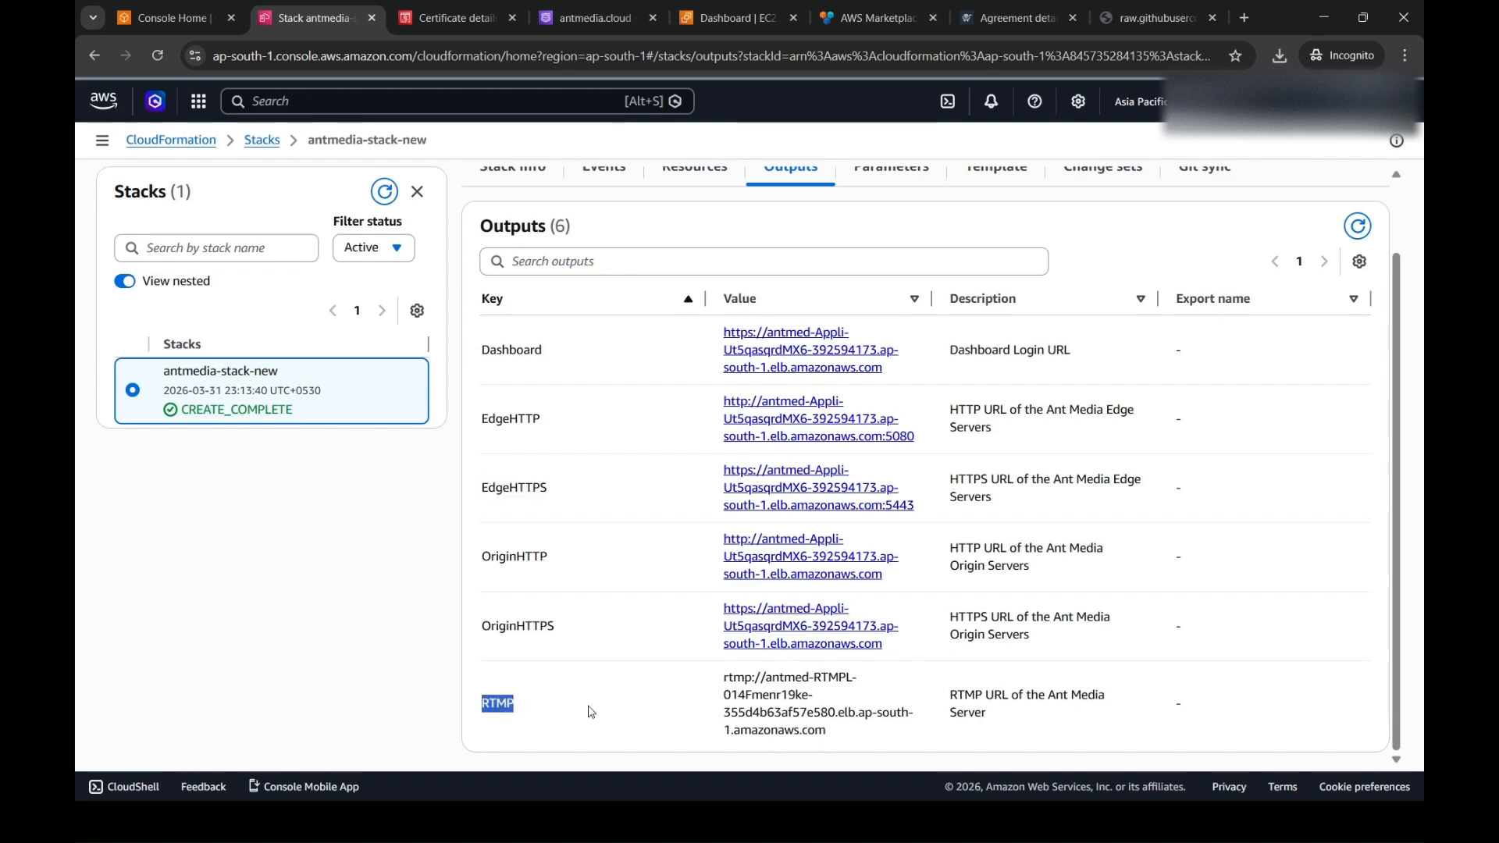
click(591, 711)
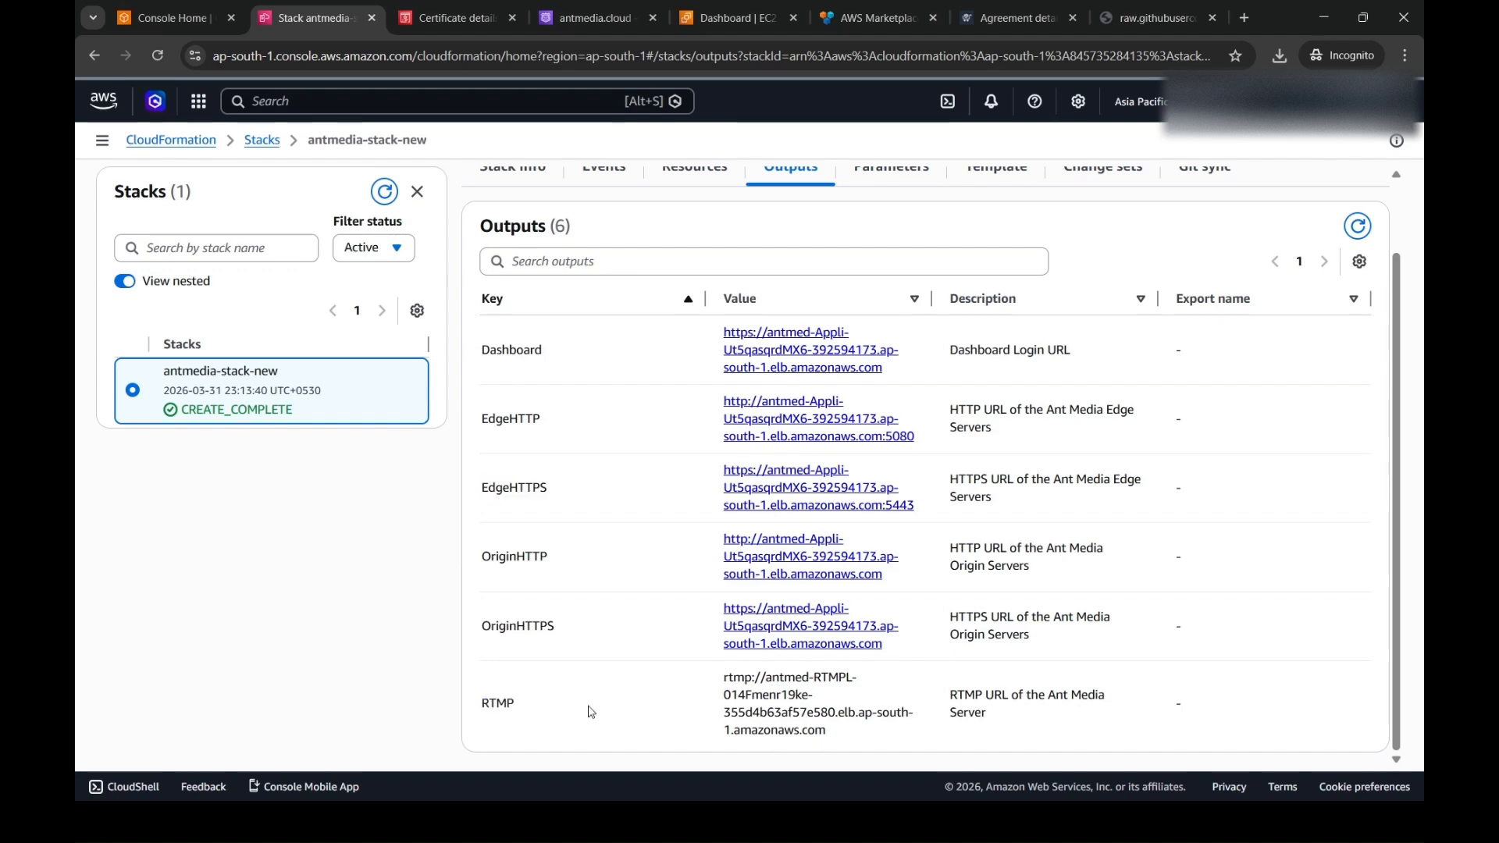
- Open the Dashboard login URL in a new browser tab and proceed past the certificate privacy warning
middle_click(859, 370)
click(414, 21)
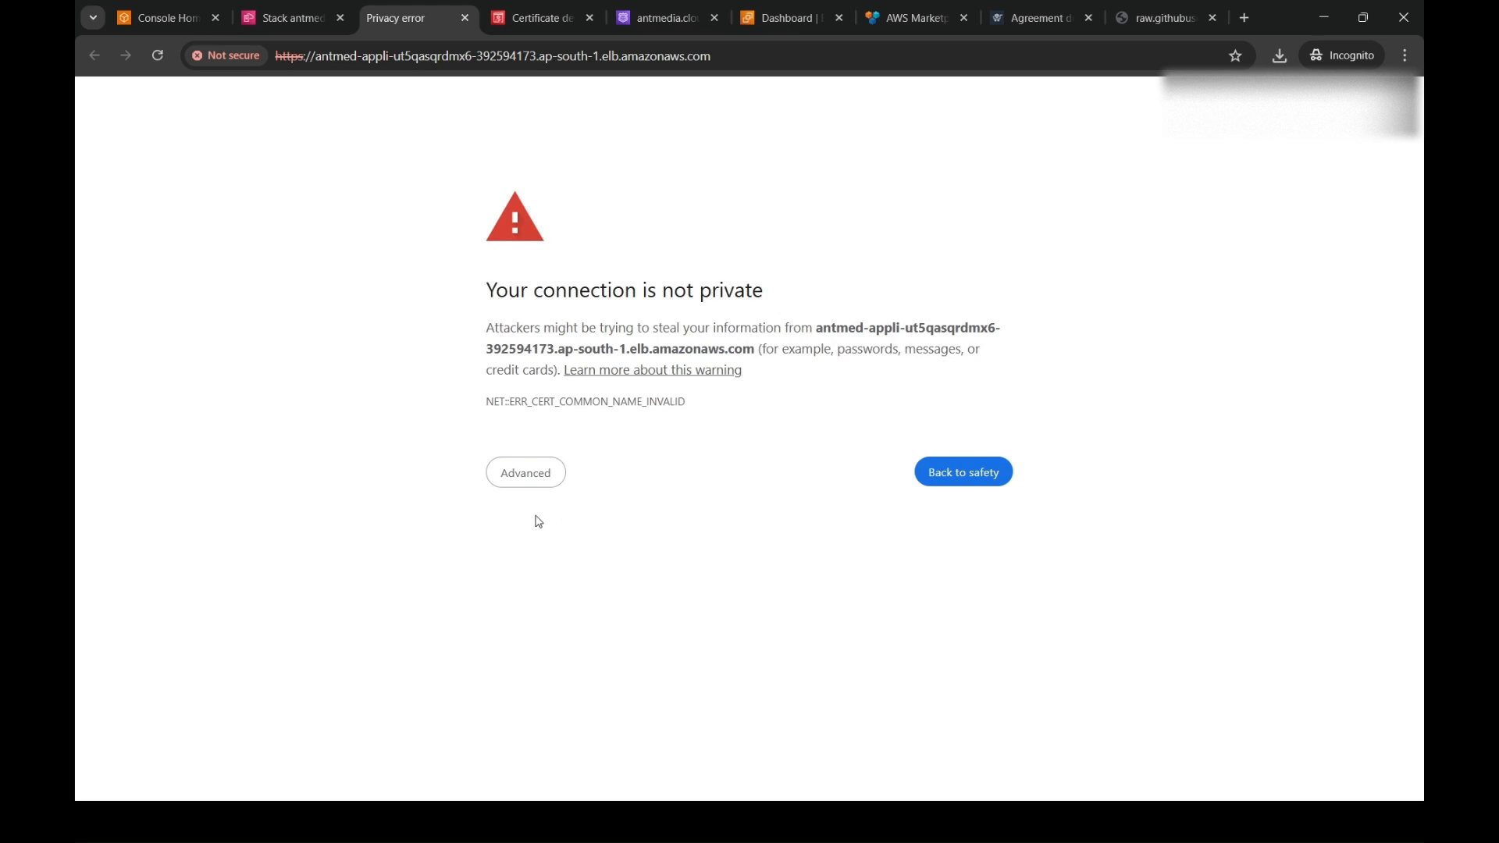
click(513, 474)
click(550, 610)
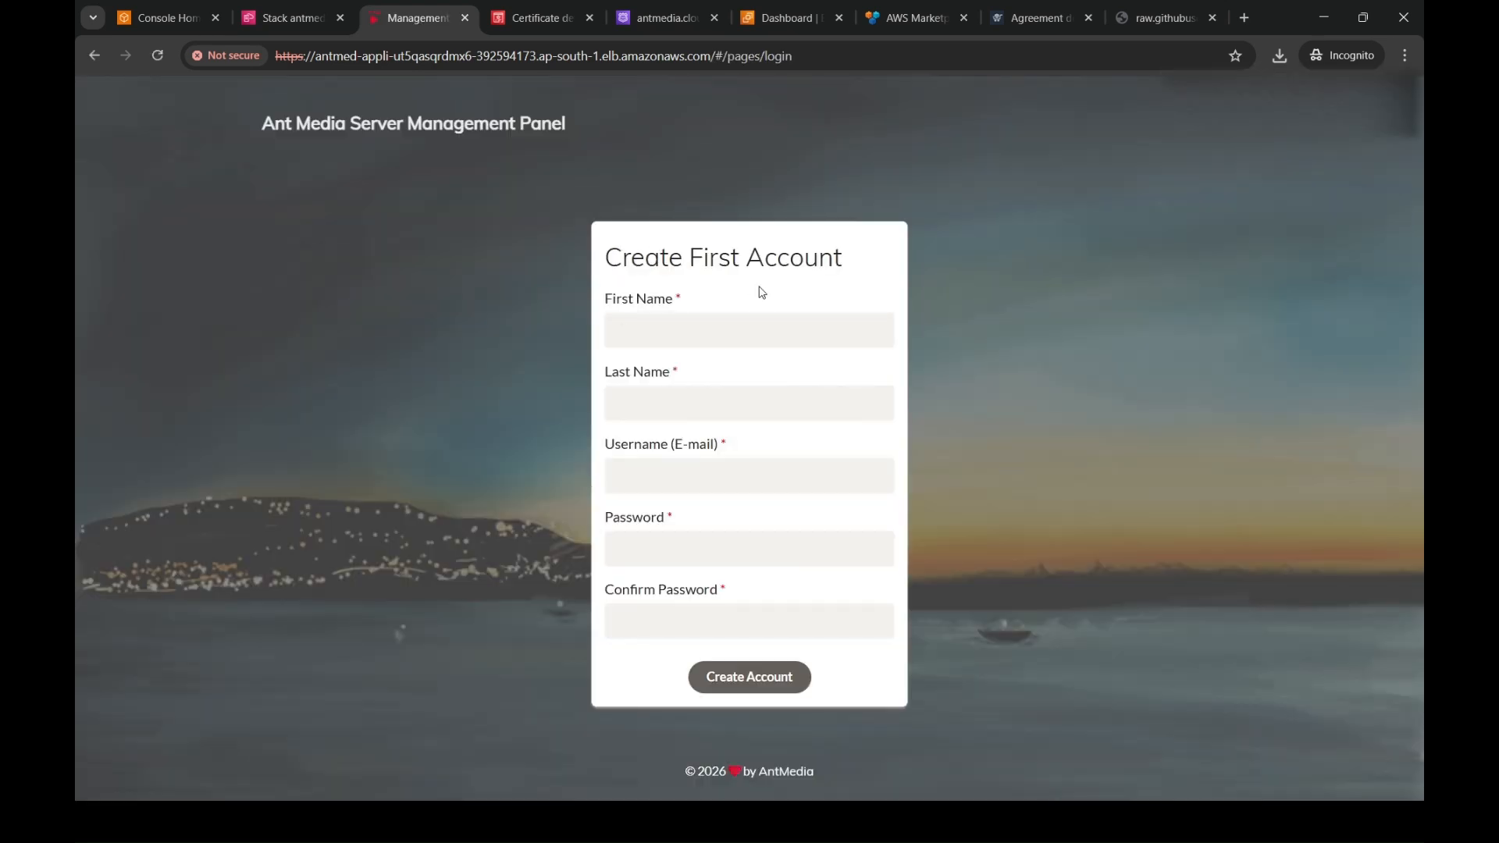
- Enter the administrator's first name, last name and e-mail username in the Create First Account form
click(731, 332)
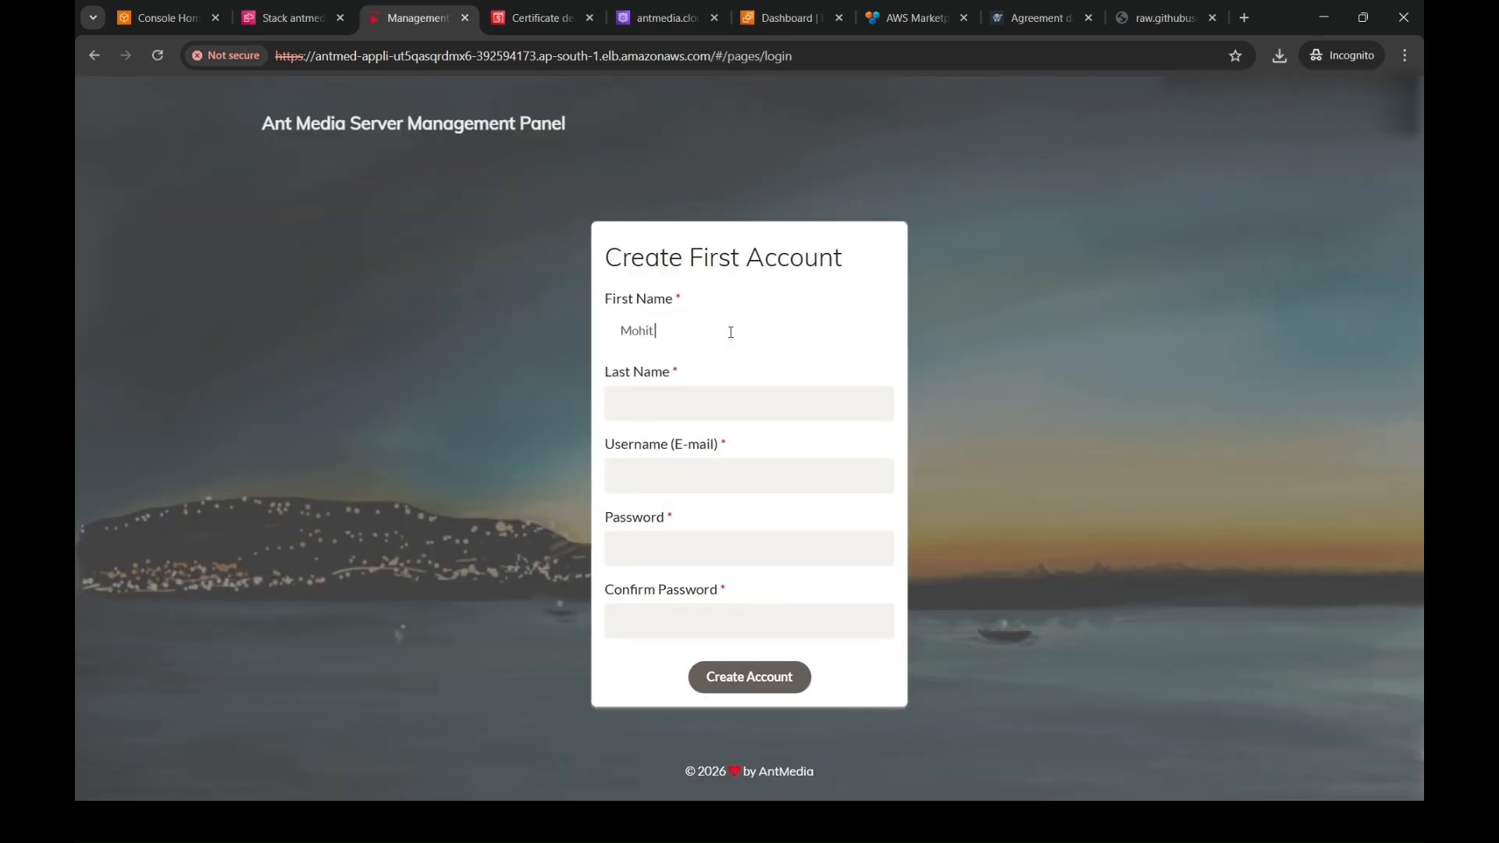
click(649, 403)
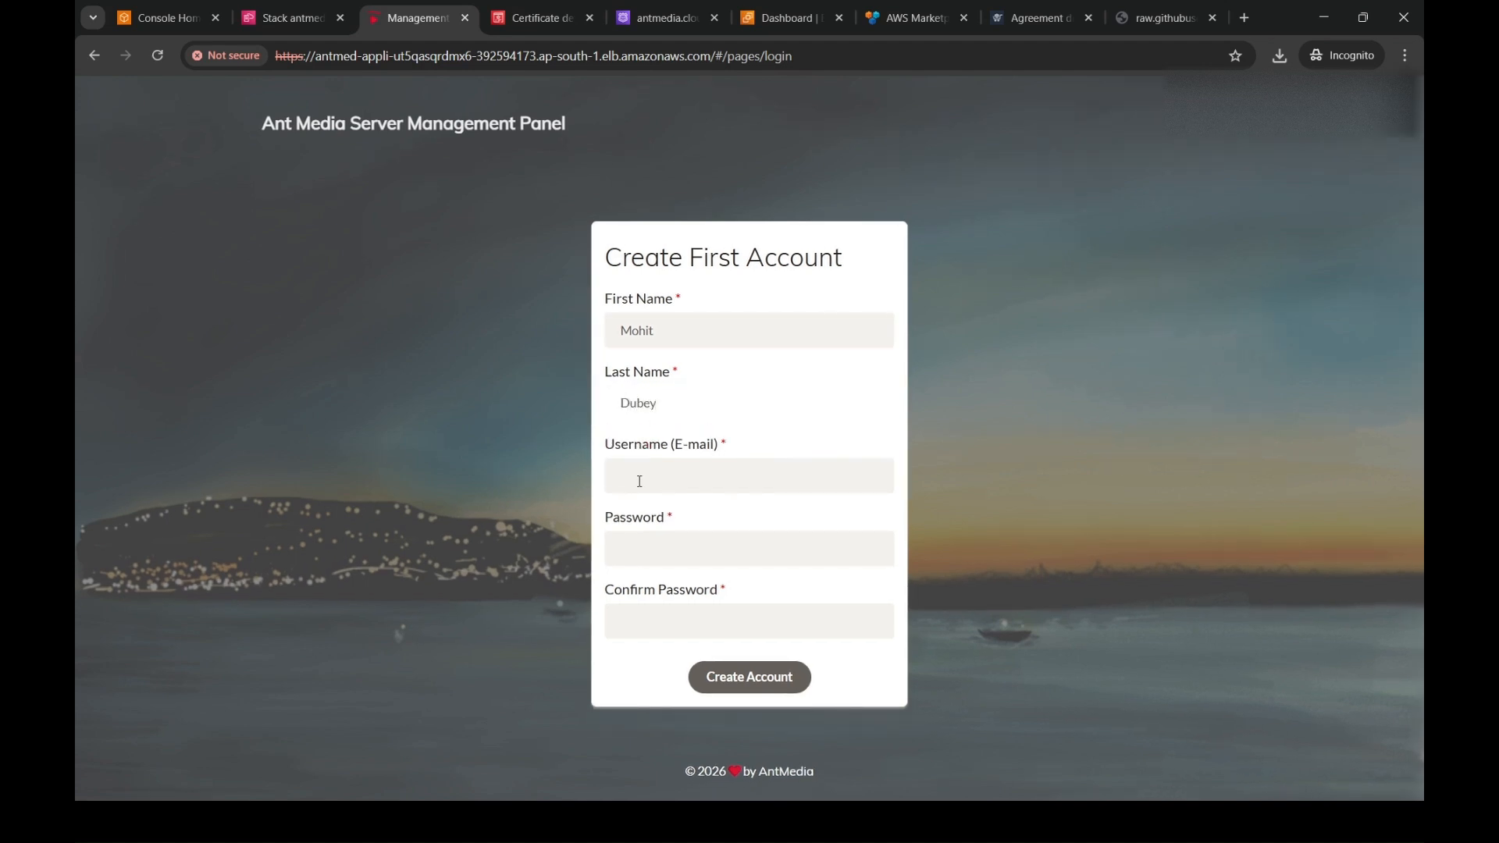
click(640, 481)
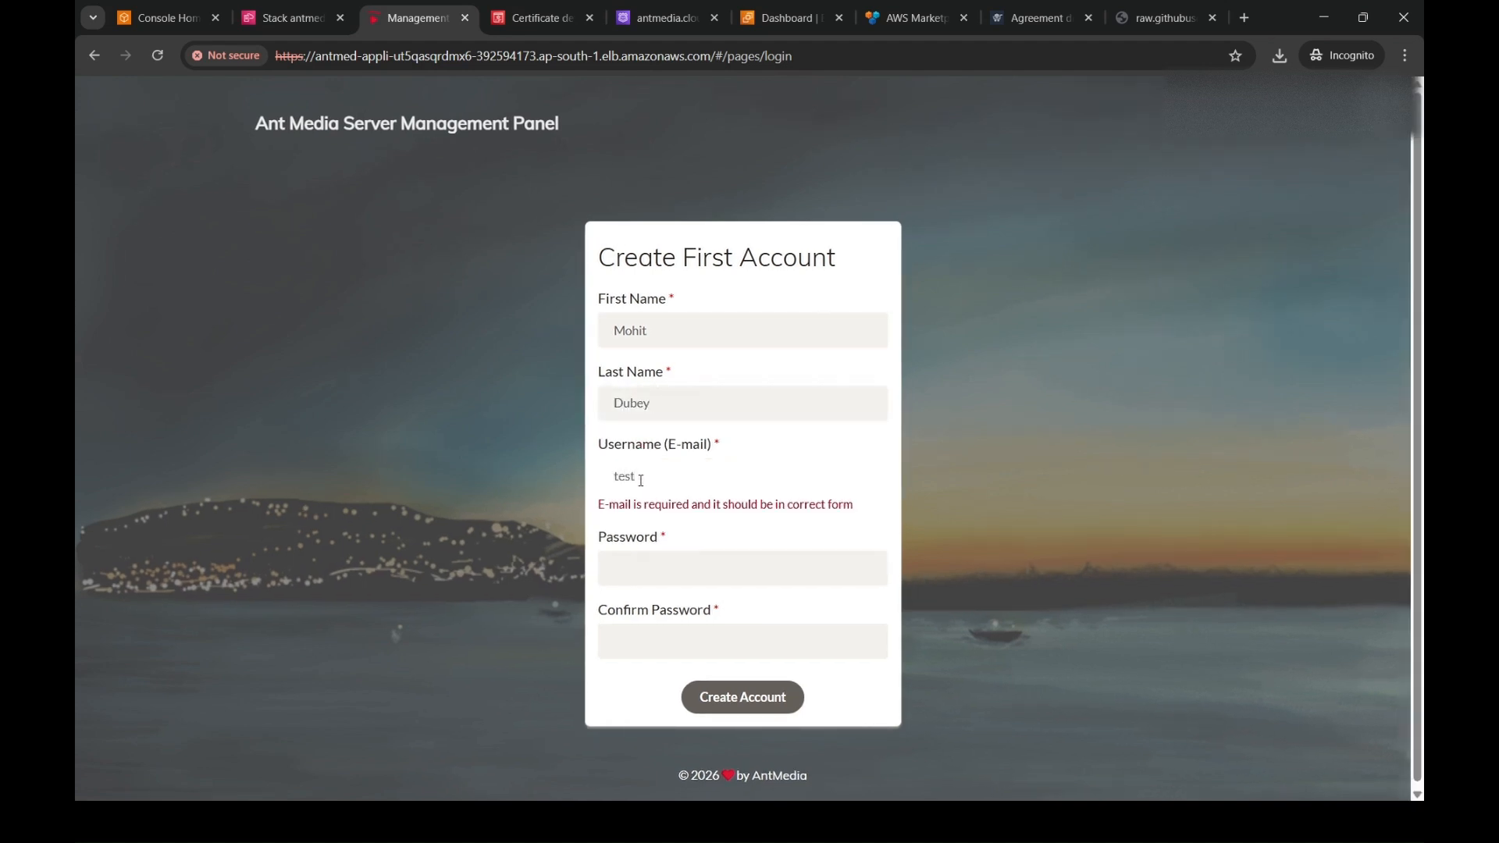
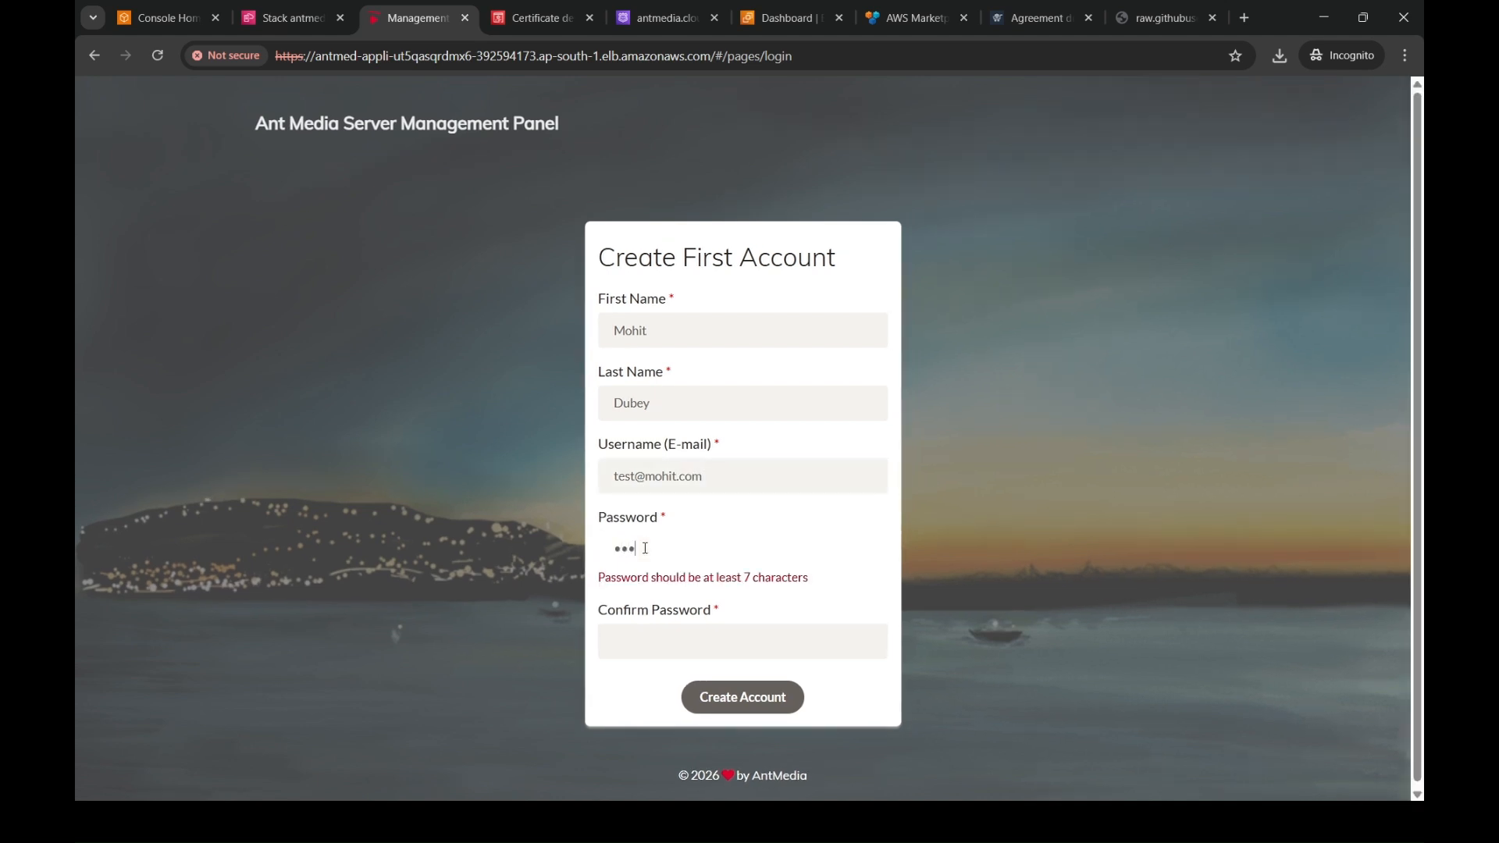
text(•••••)
- Enter and confirm the account password, and create the first management panel account
click(656, 621)
text(••••••••)
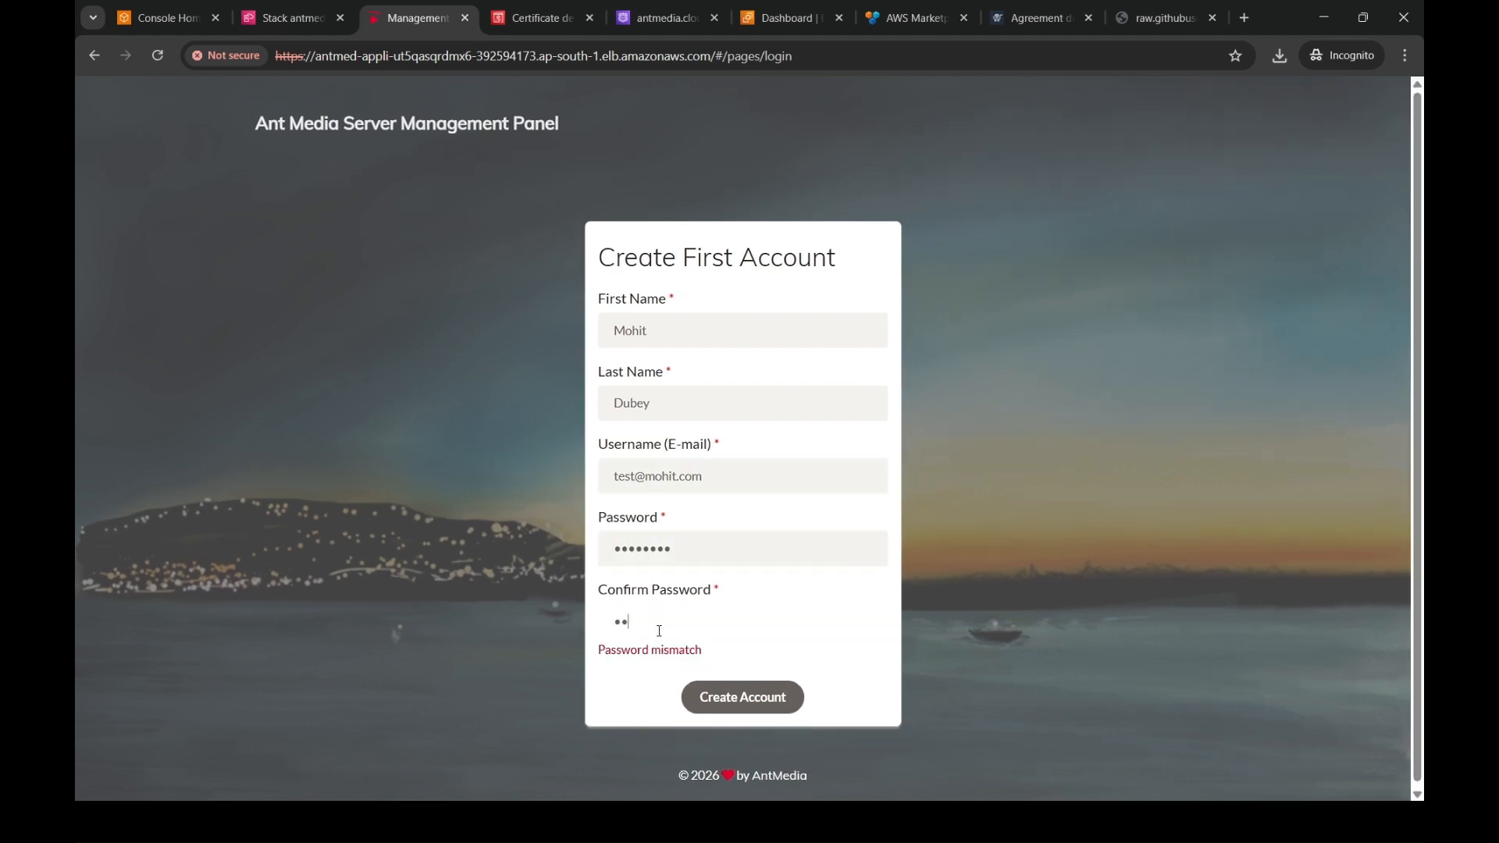
click(714, 676)
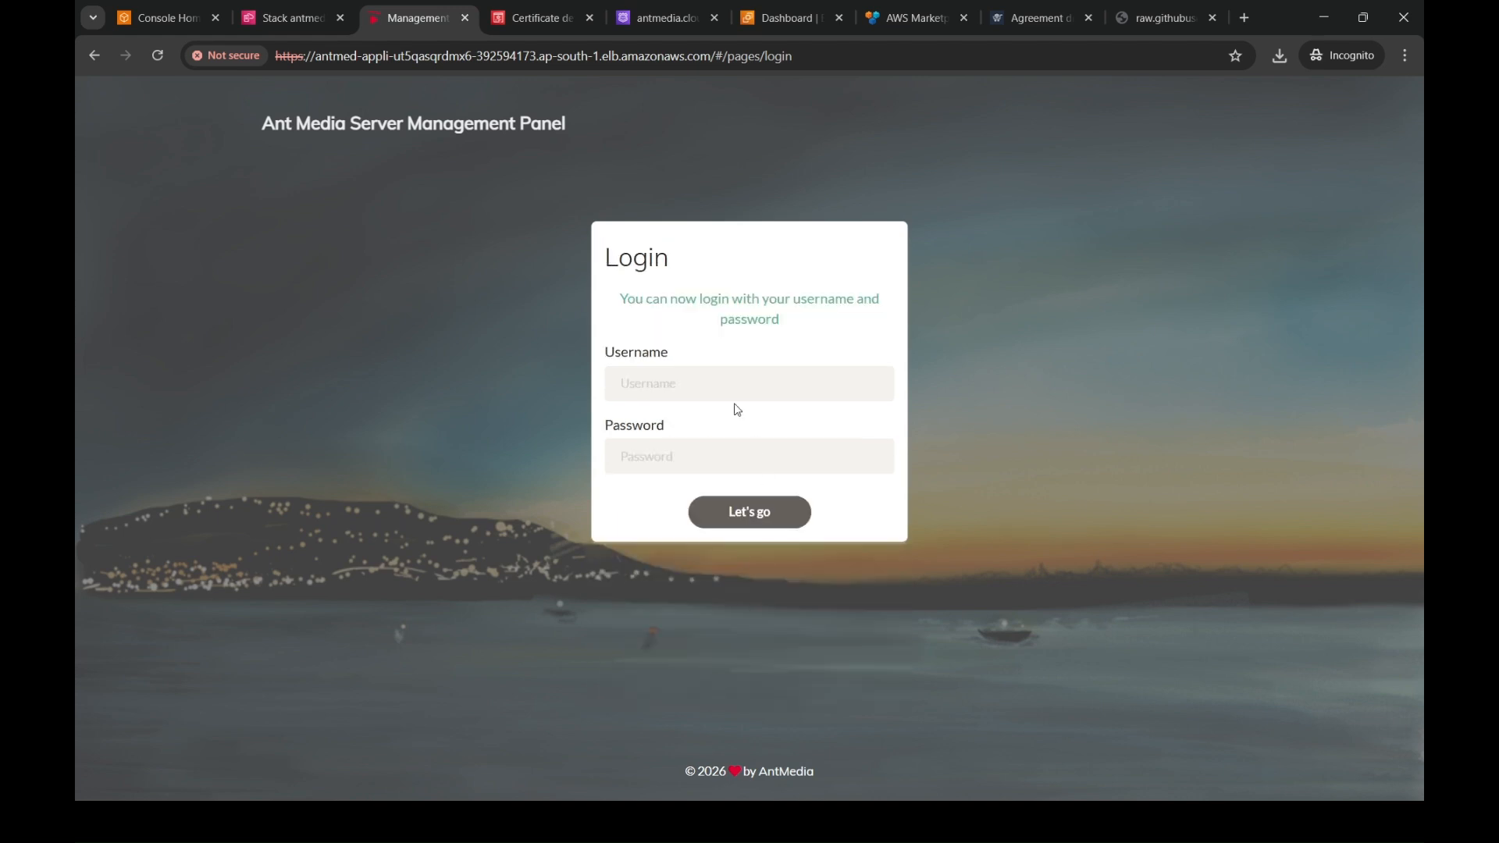
- Log in to the management panel with the administrator's e-mail username and the account password
click(733, 394)
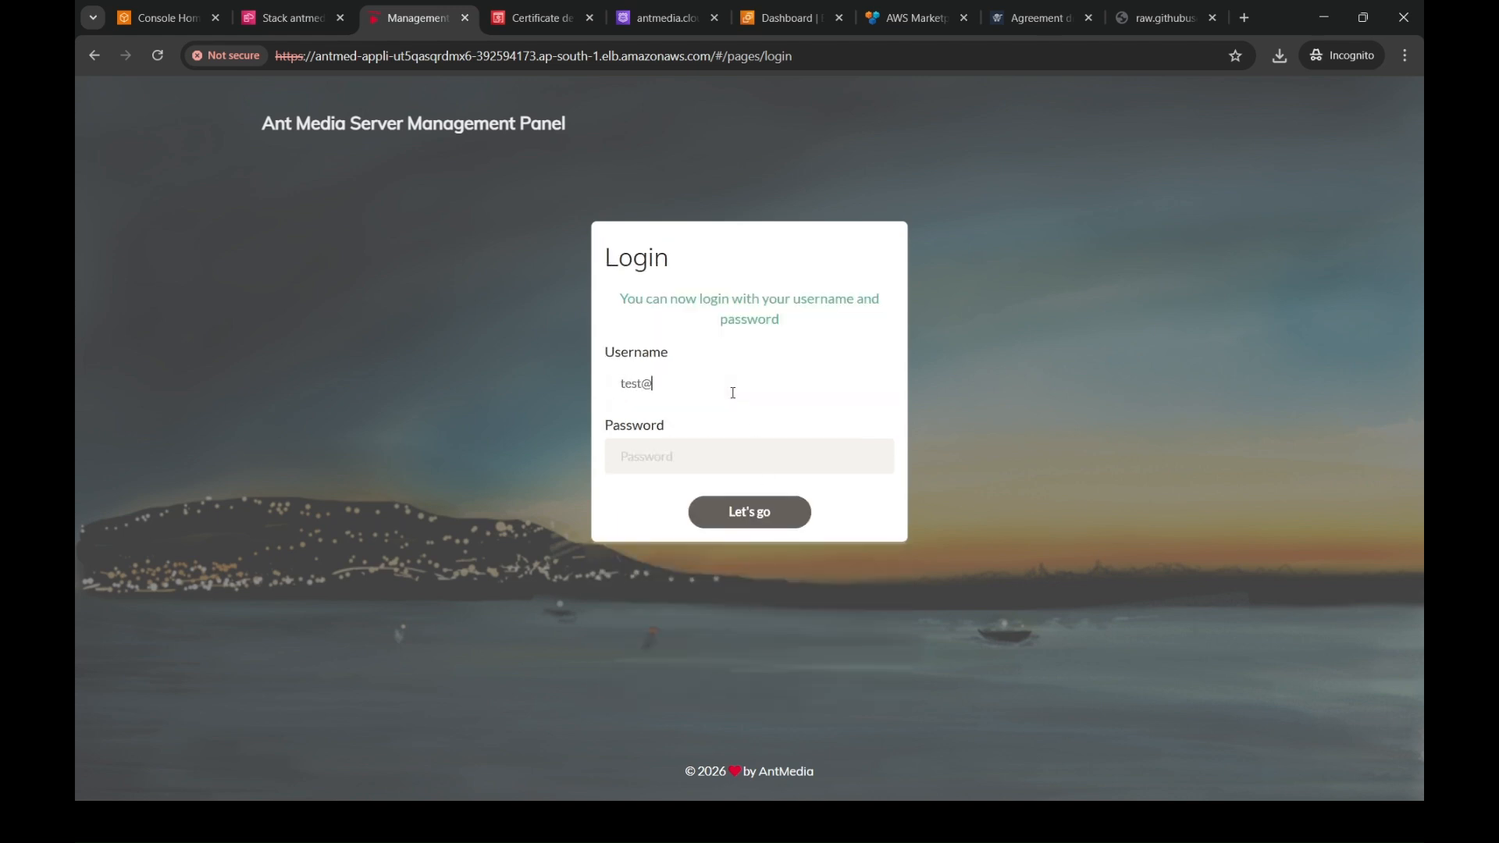
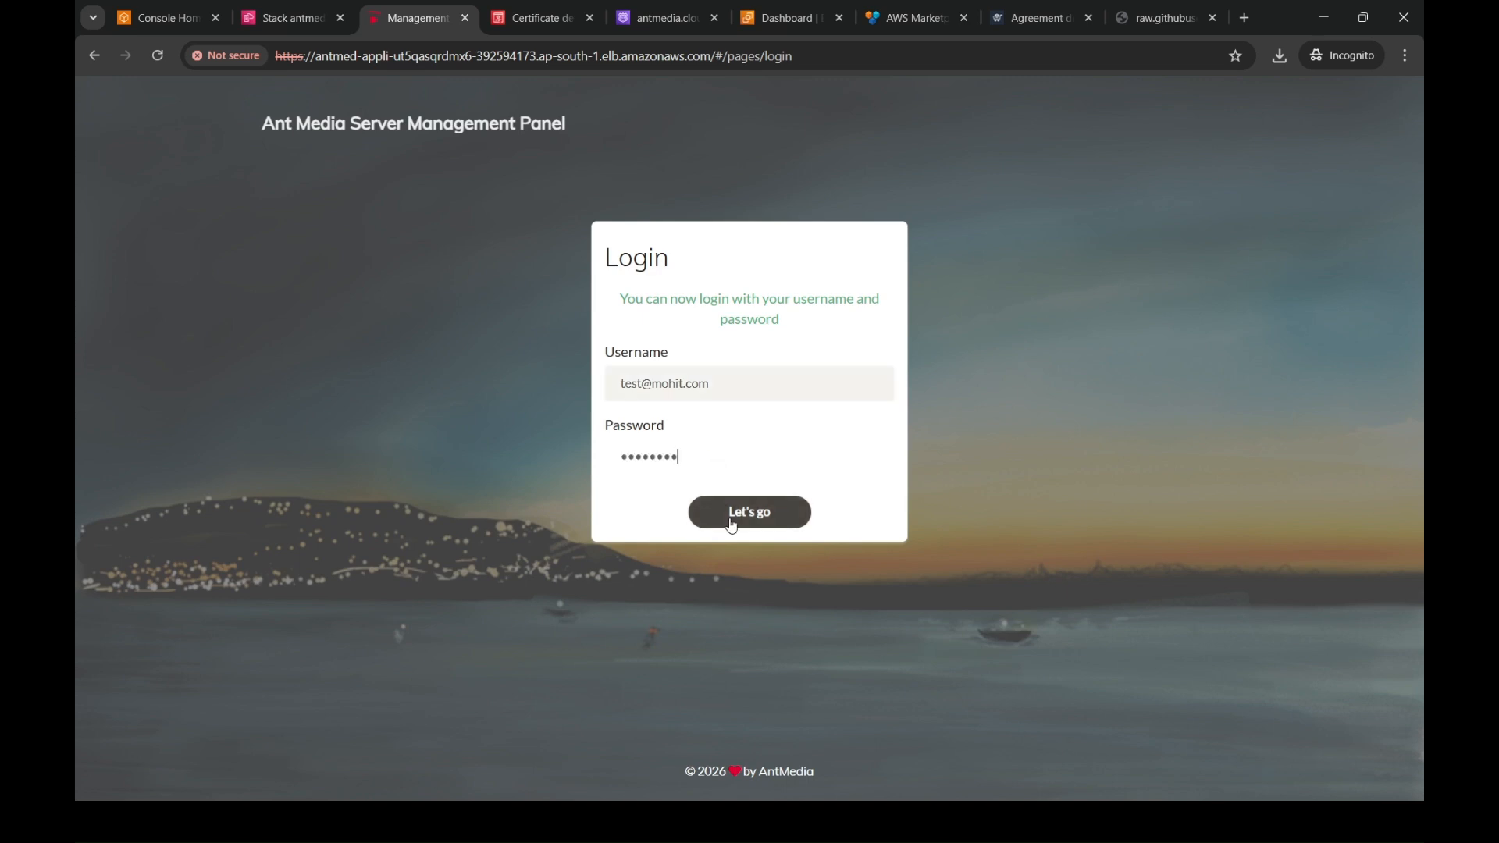
click(729, 518)
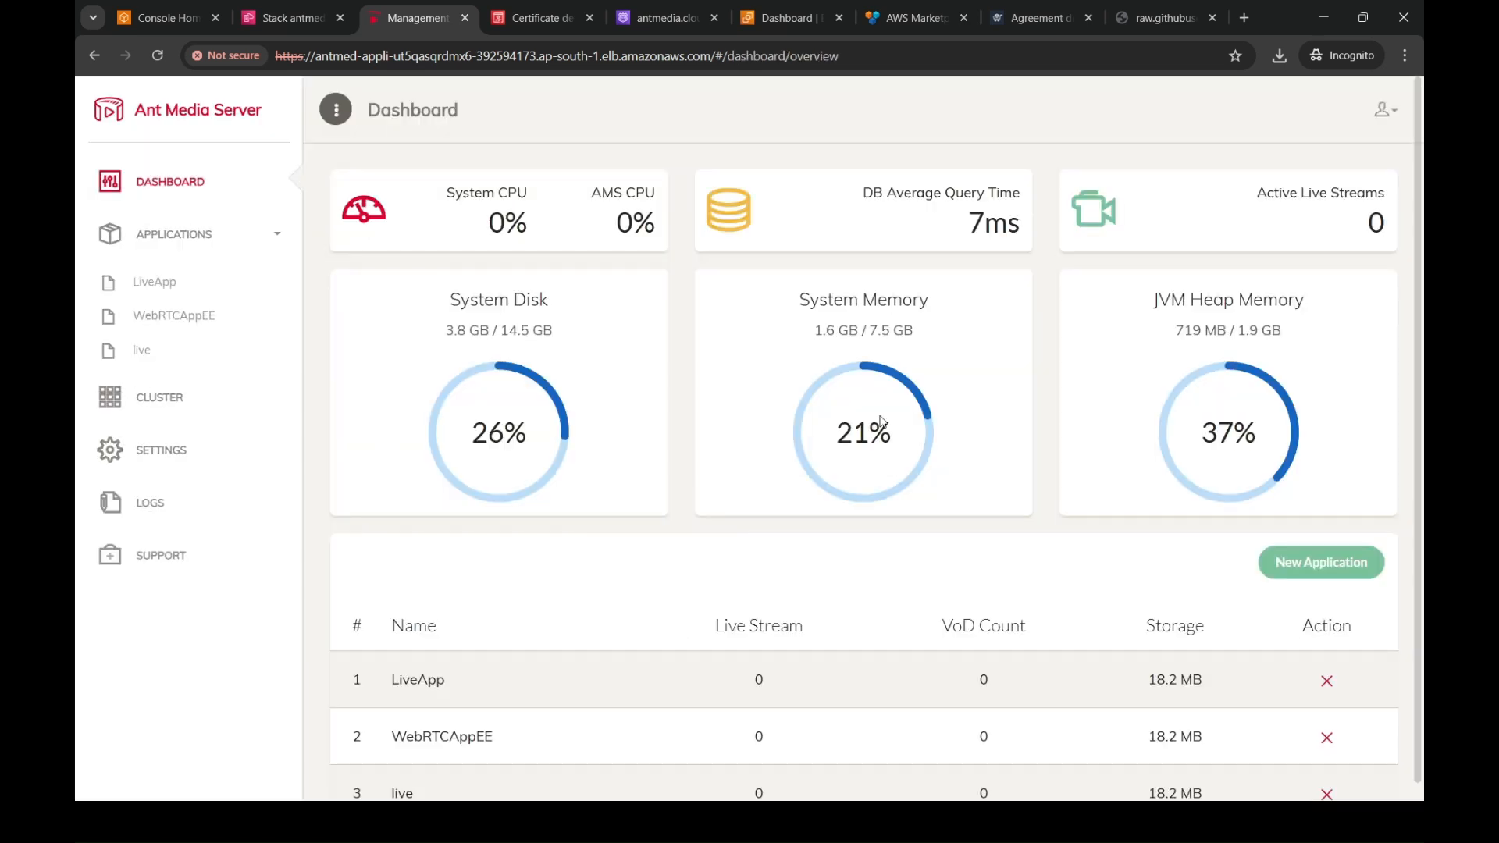
- Review the cluster's node list with IPs and status, and return to the management panel dashboard
click(179, 414)
drag(445, 375, 347, 240)
click(429, 443)
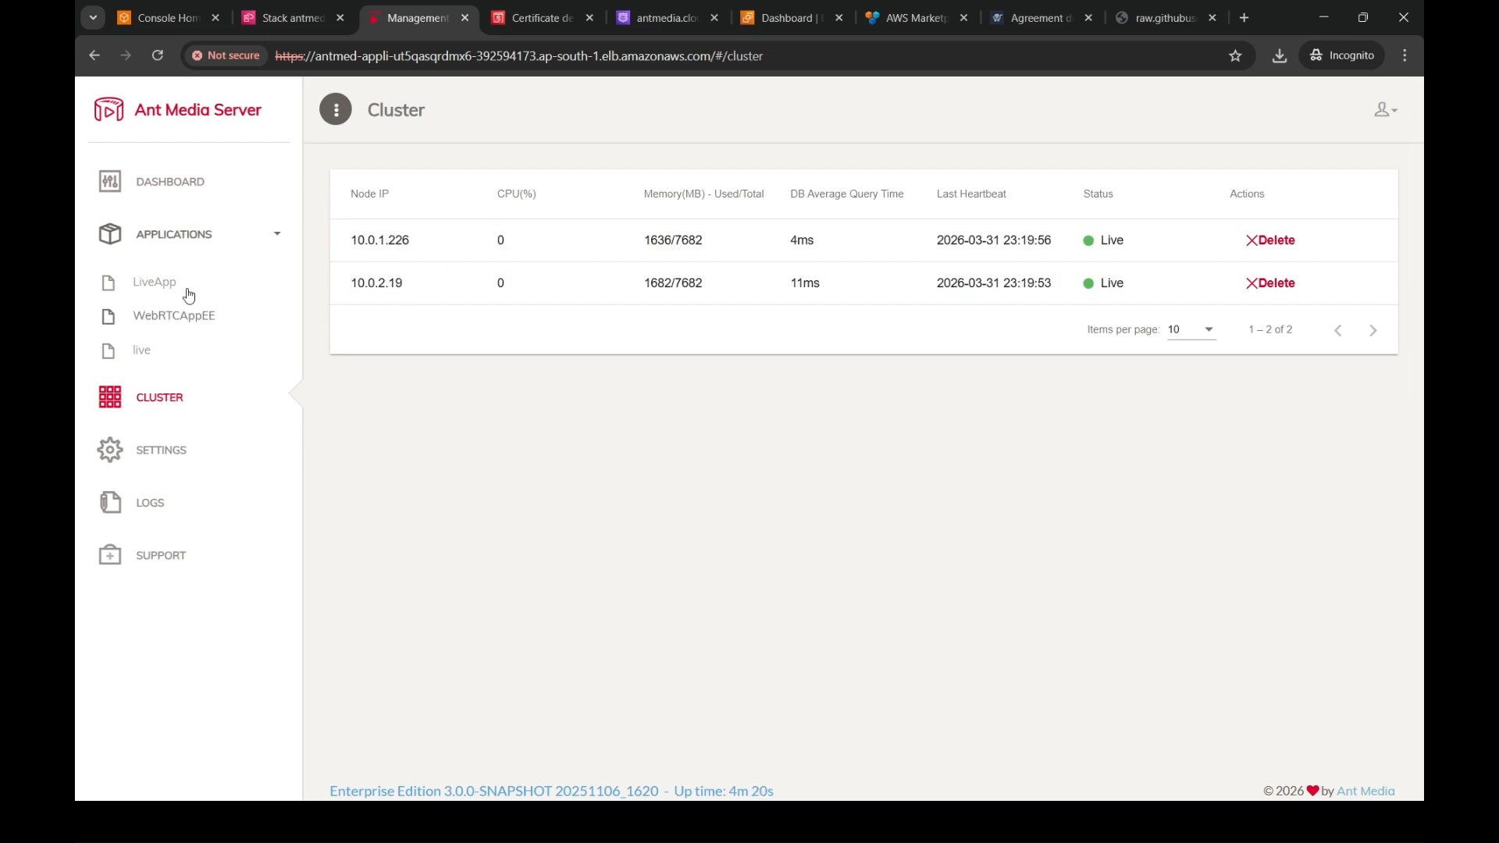
click(190, 185)
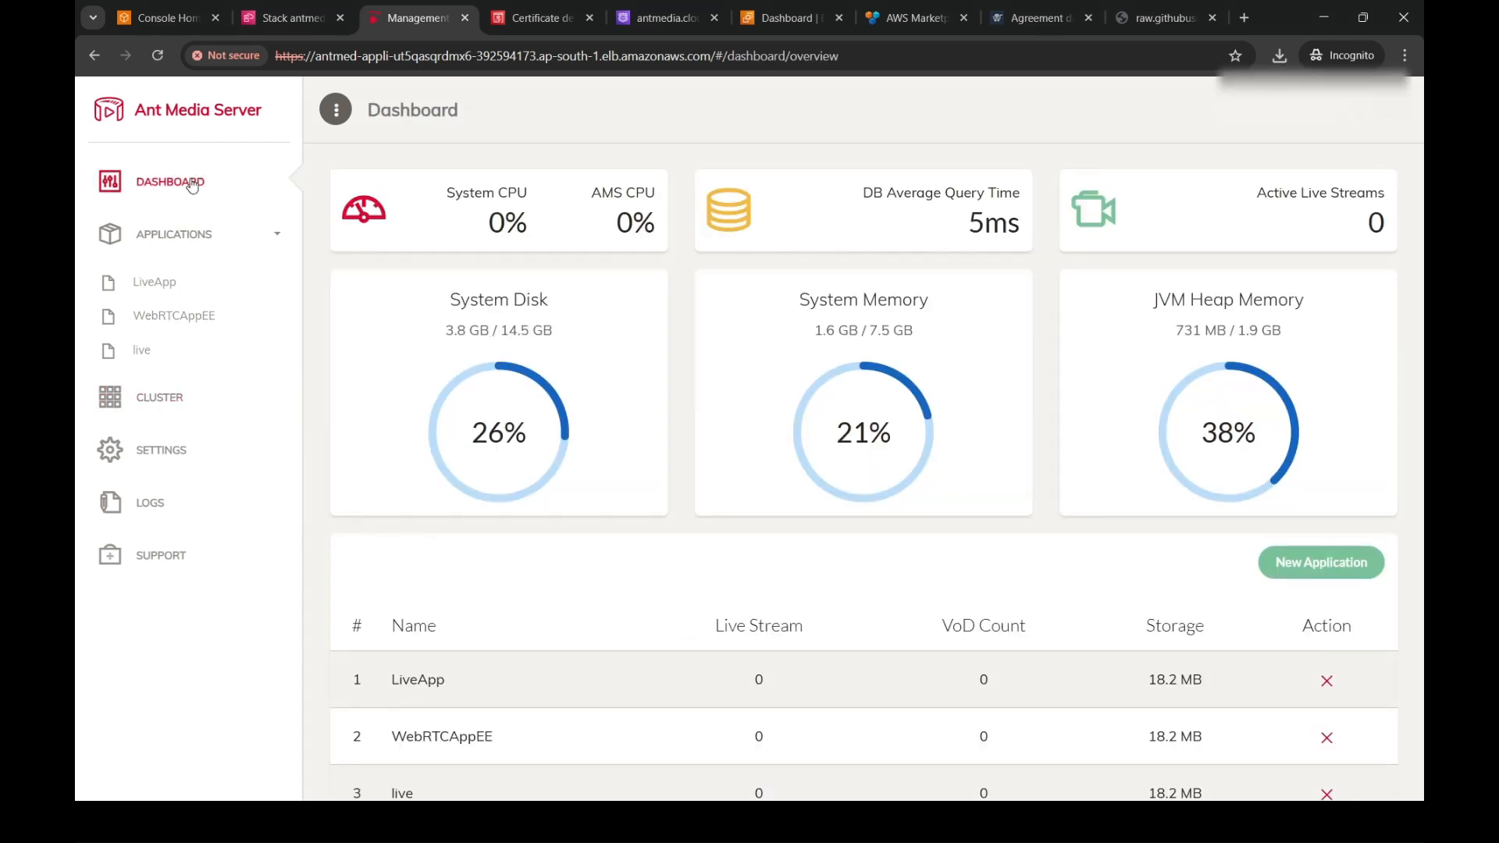
- Inspect the running EC2 instances and the stack's edge and origin Auto Scaling groups in the AWS console
click(785, 17)
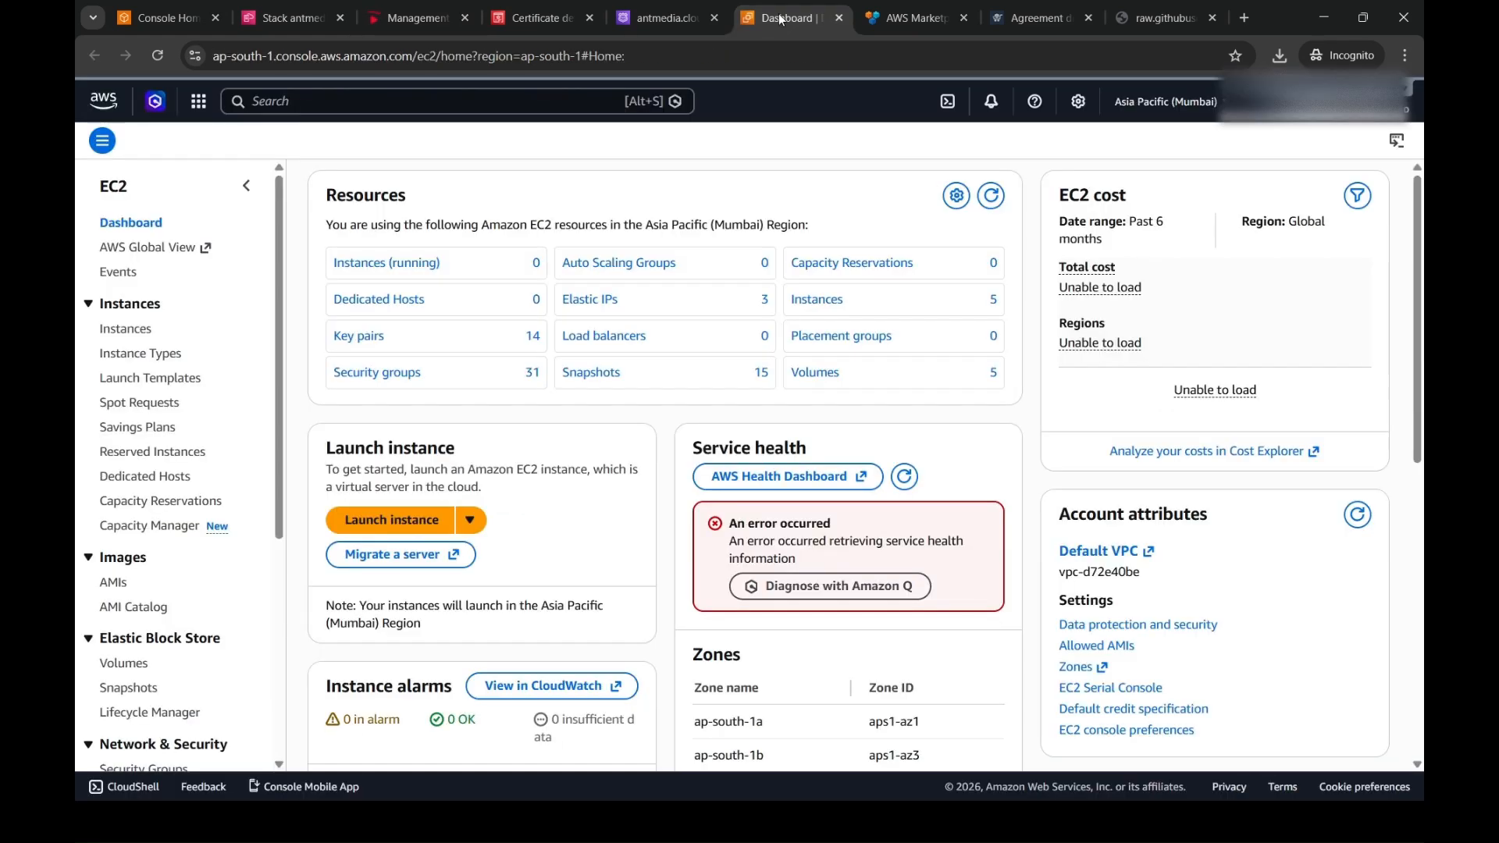
click(429, 269)
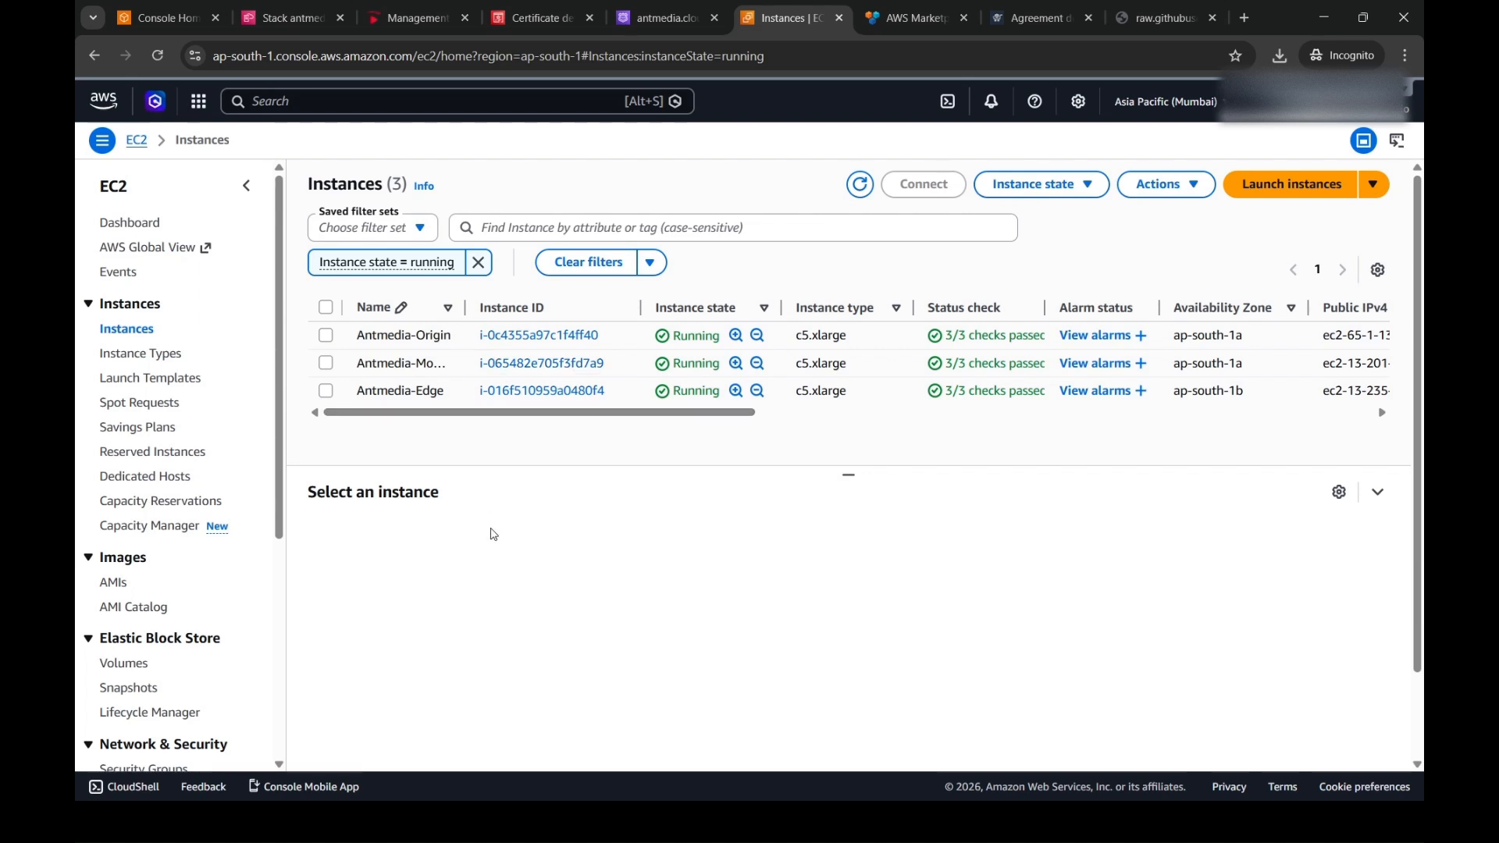
drag(279, 533, 299, 760)
click(191, 667)
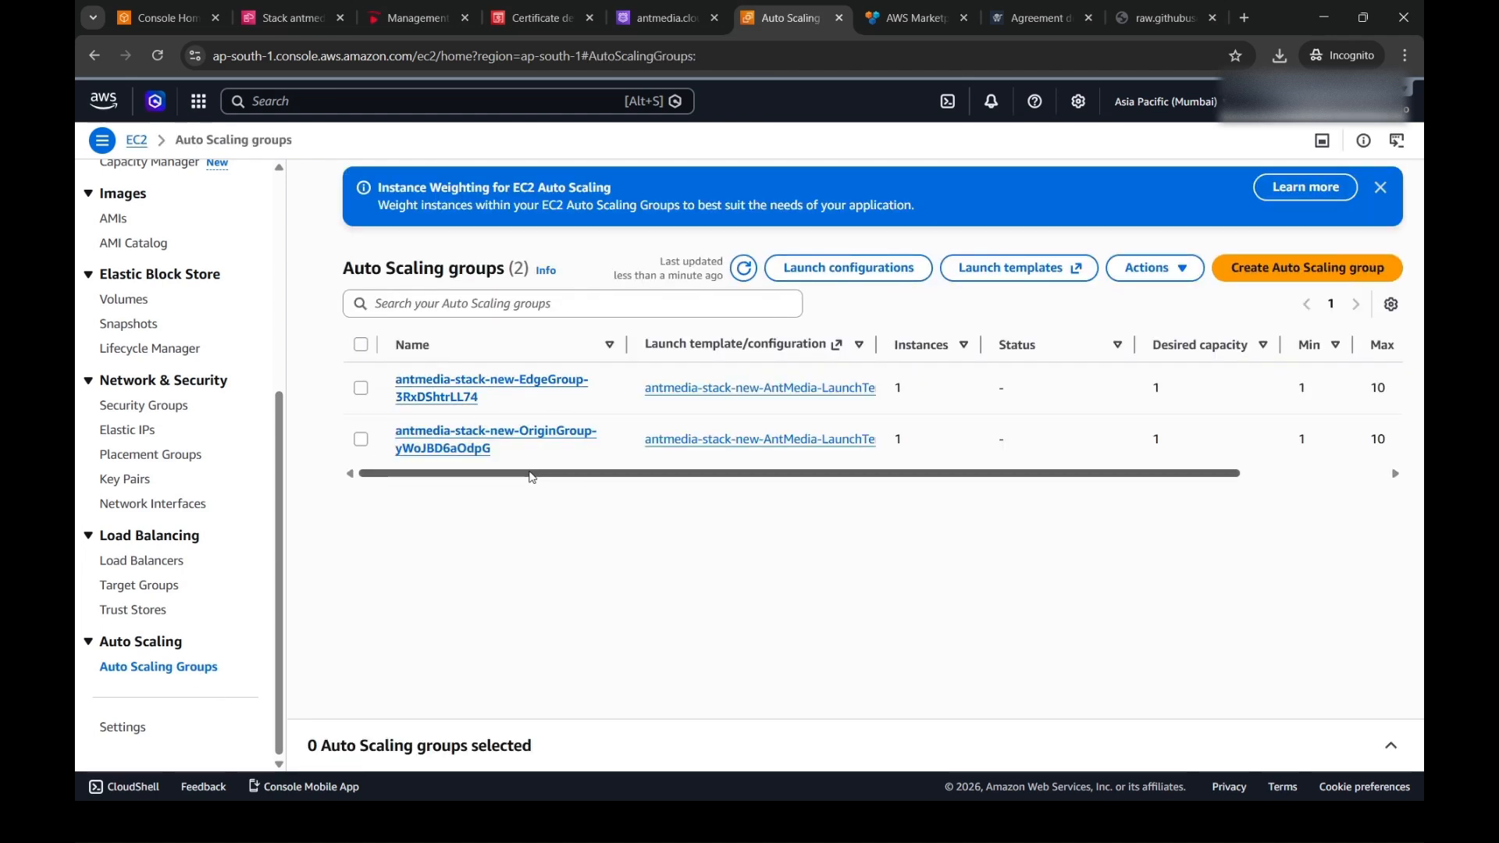
drag(531, 473, 658, 478)
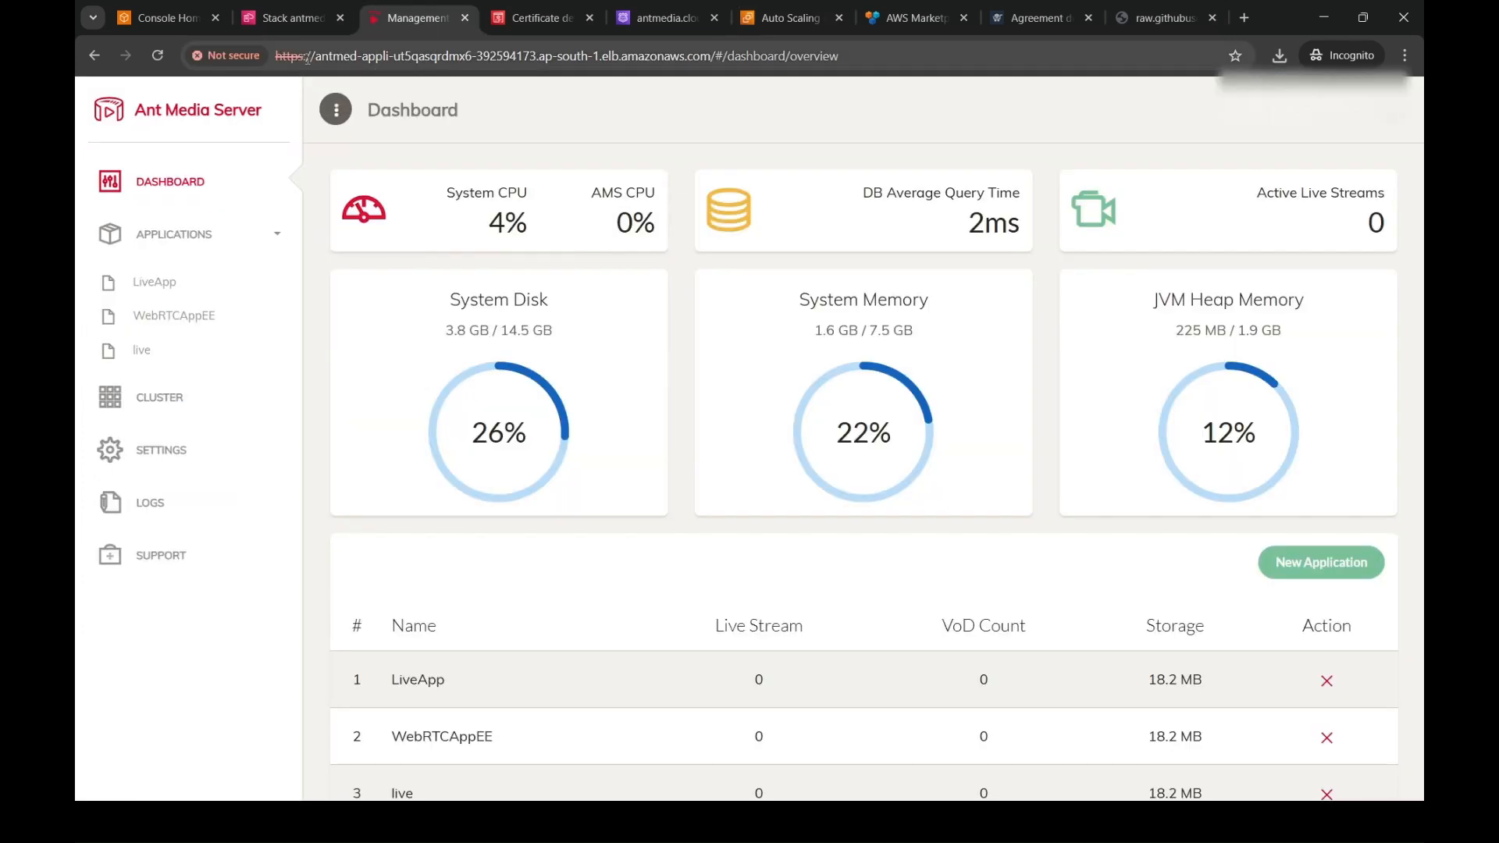
- Check the dashboard URL's HTTPS prefix and copy the DNS name of the application load balancer in EC2
drag(306, 56, 275, 56)
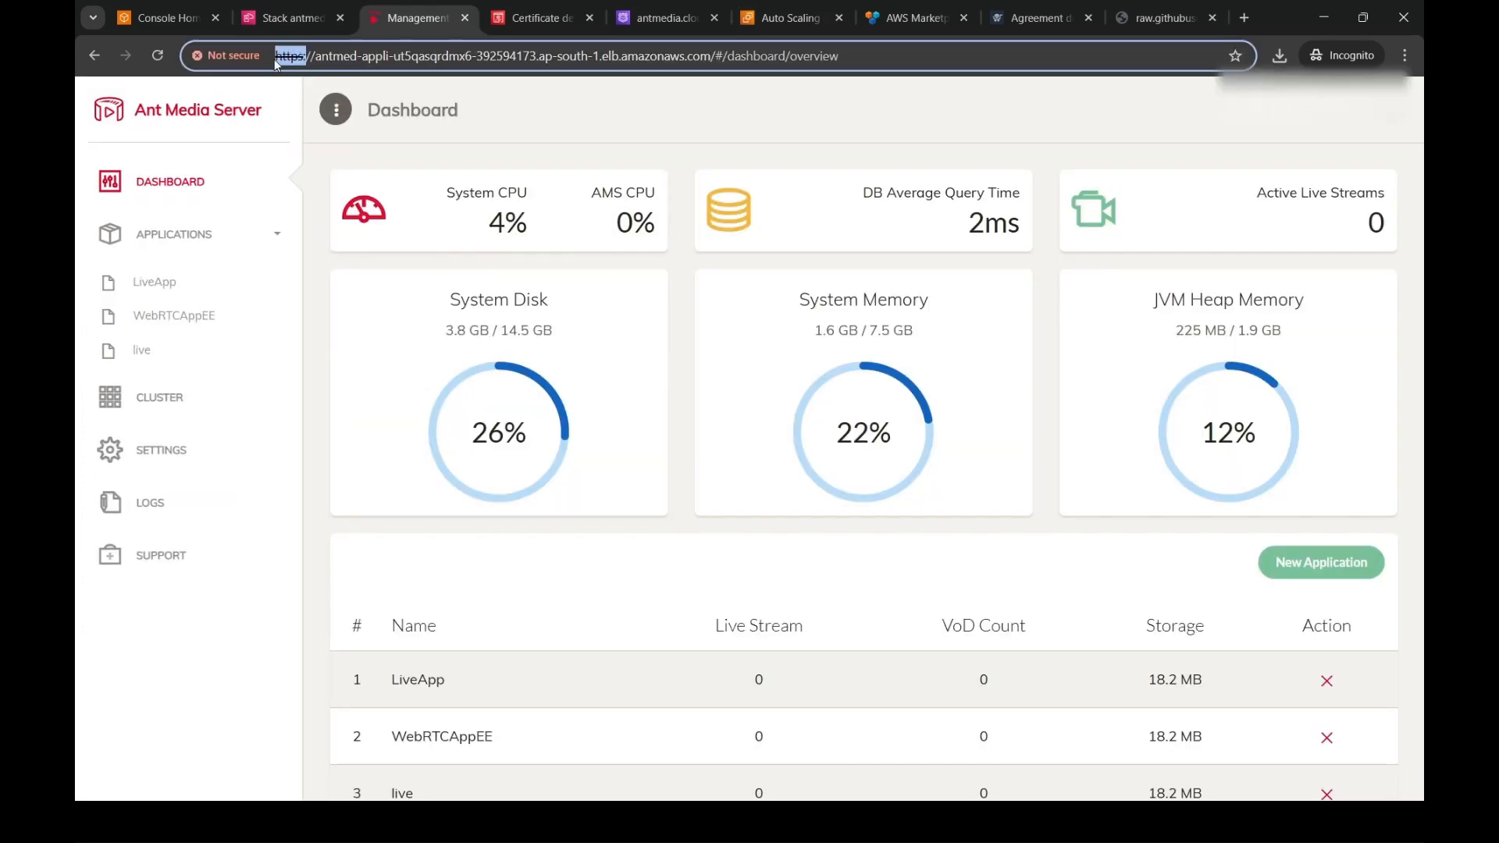
click(326, 171)
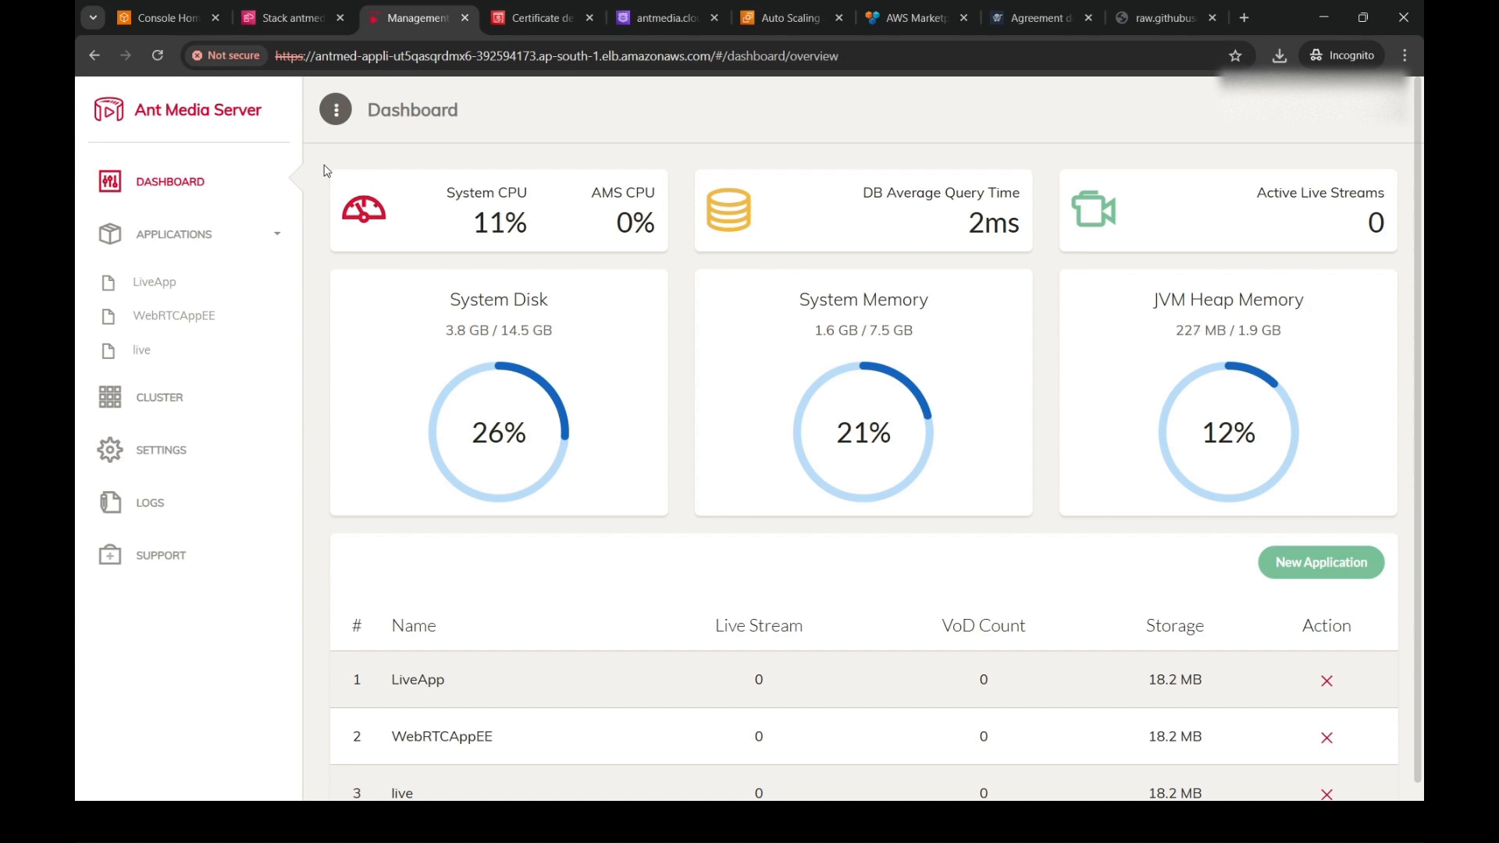
click(784, 17)
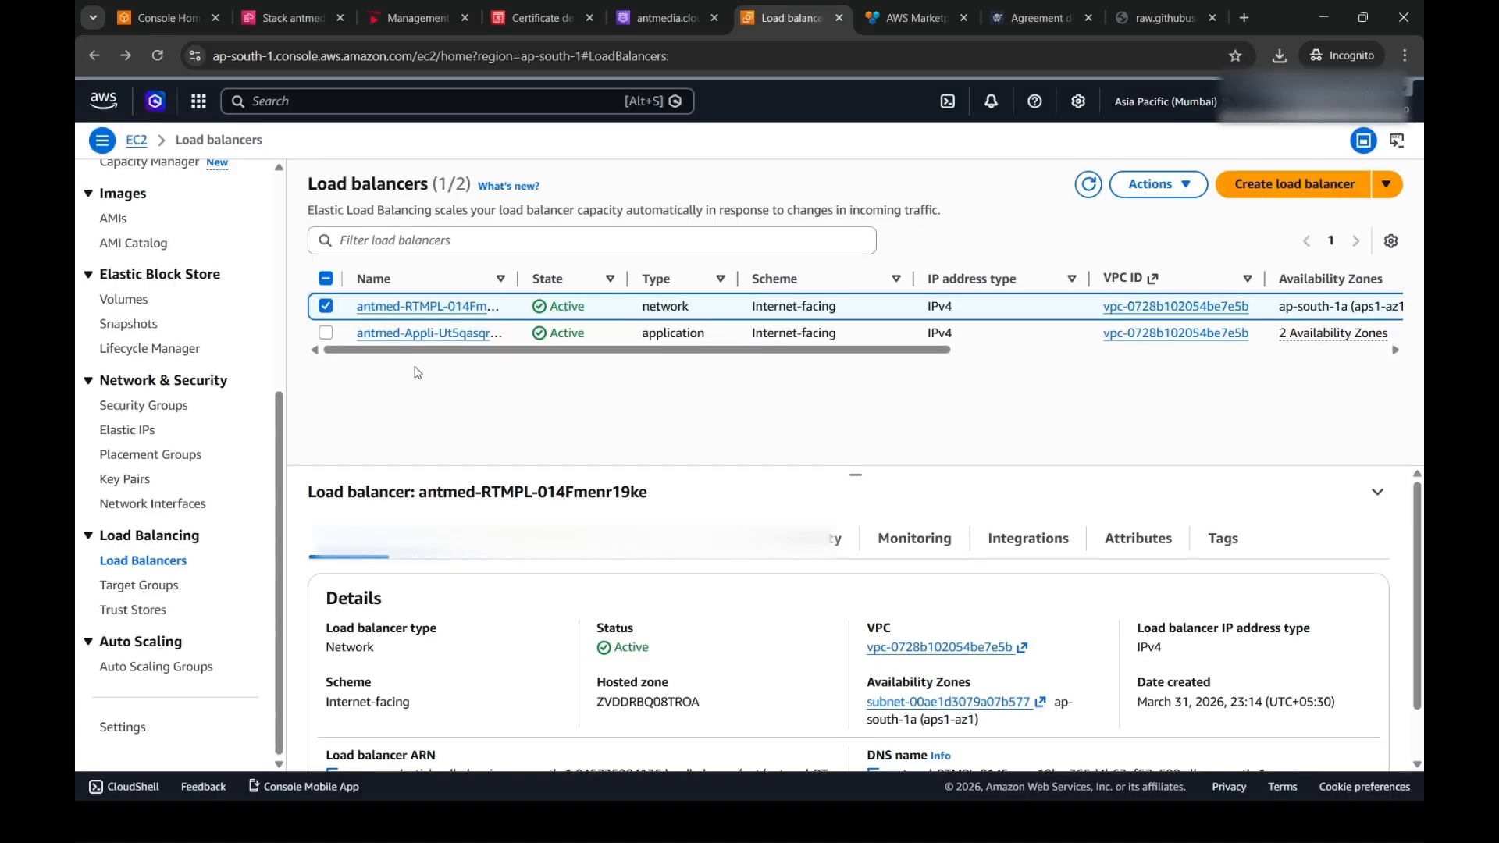
click(406, 337)
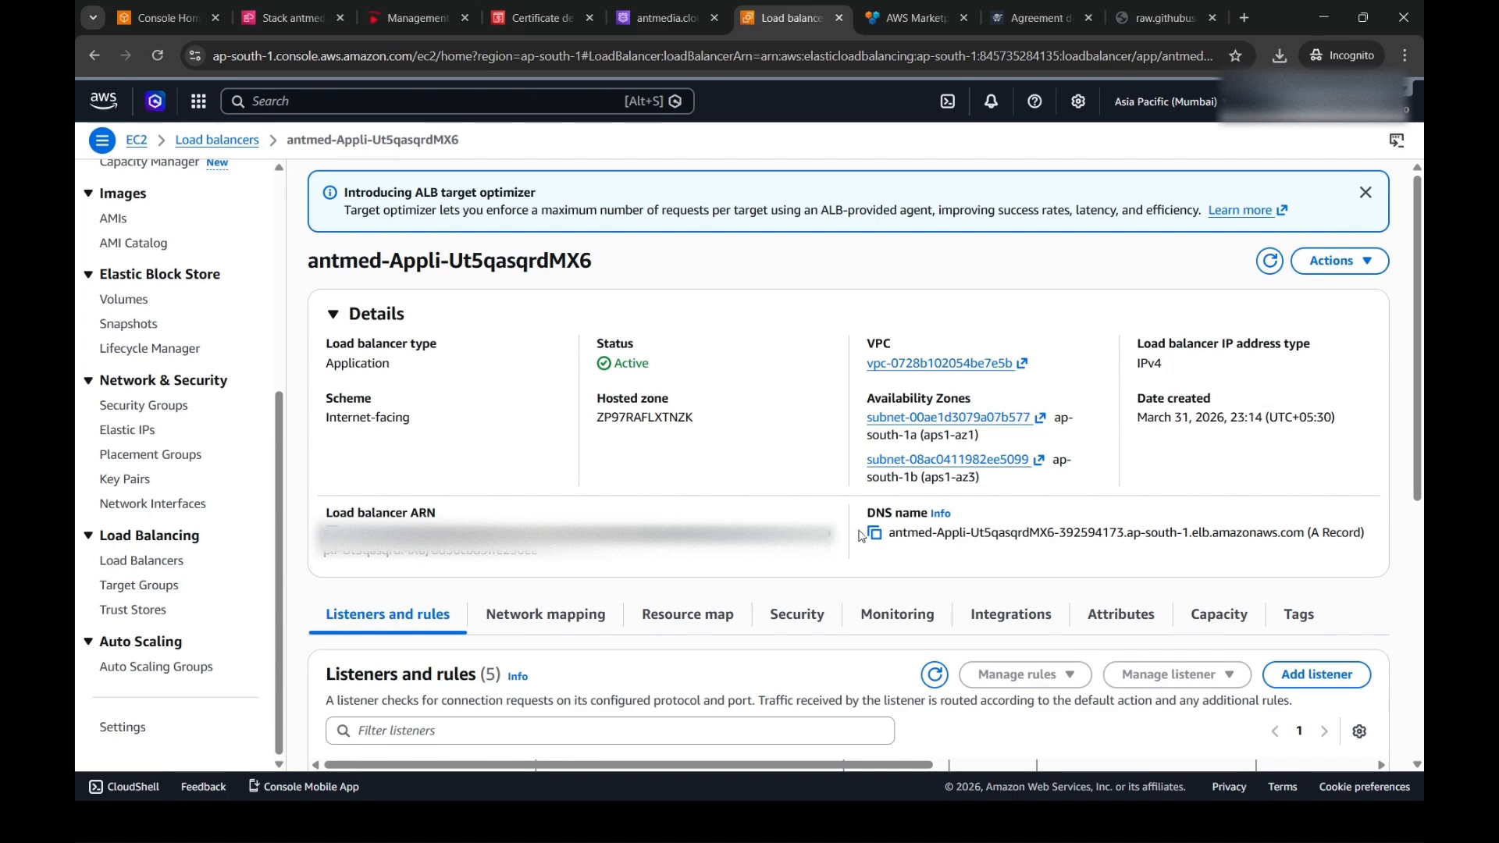
click(874, 536)
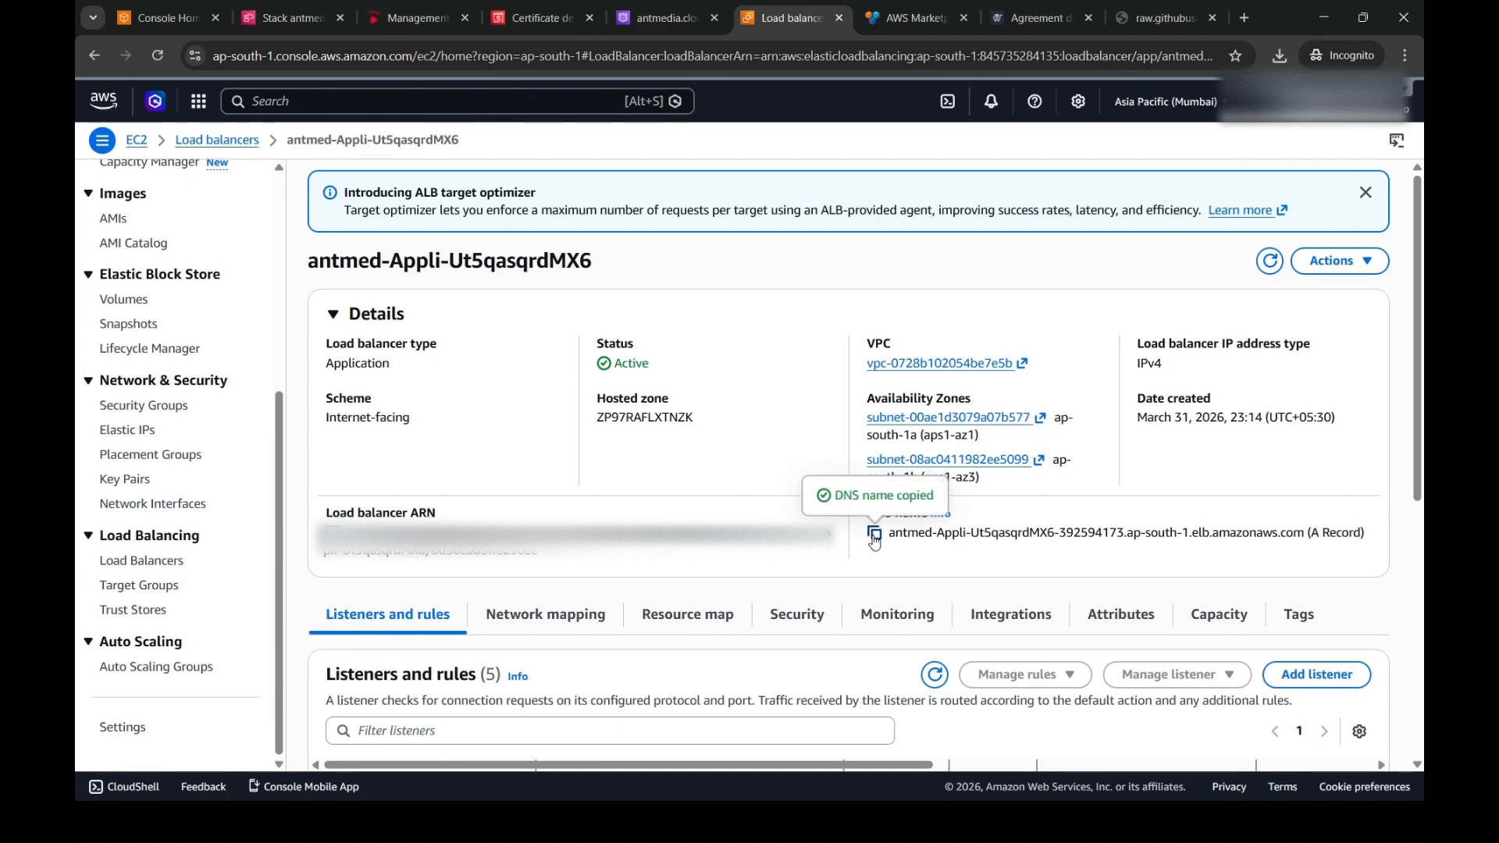
- Create a Route 53 CNAME record named cloud-demo in antmedia.cloud, with the copied load balancer DNS name as its value
click(669, 10)
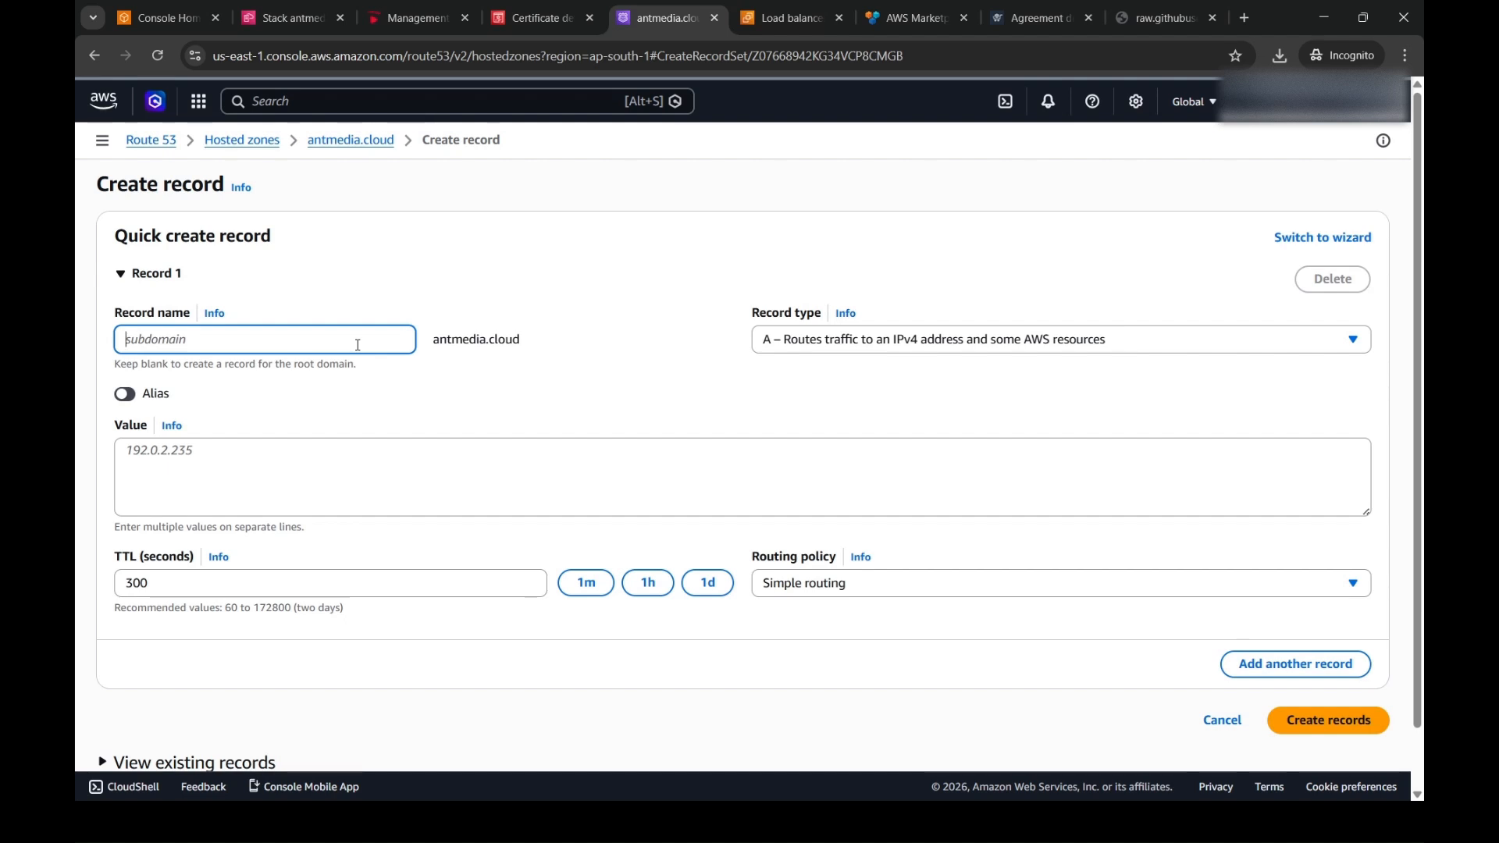
text(cloud-demo)
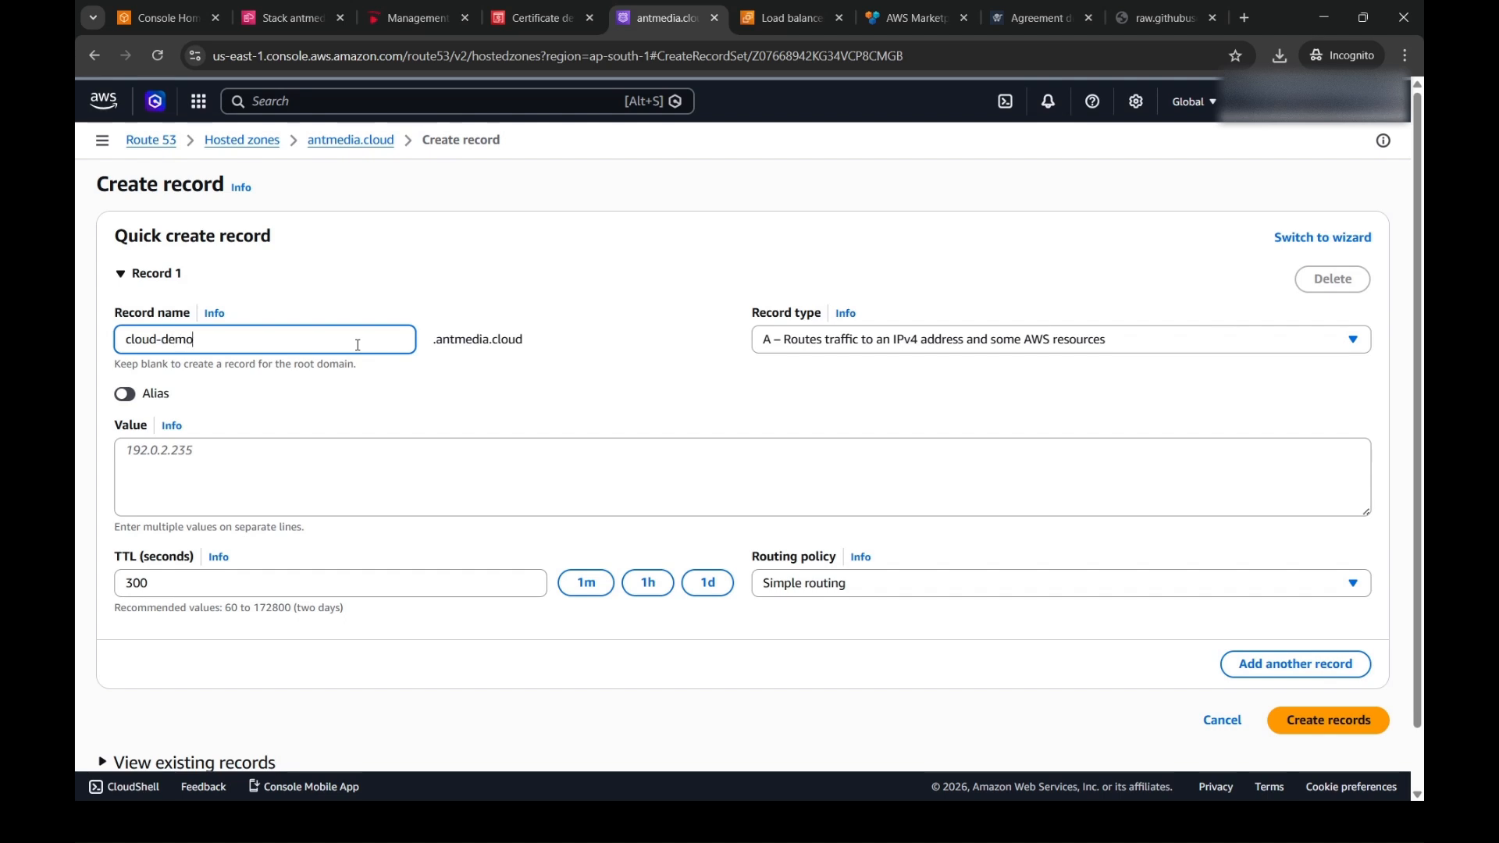
click(813, 345)
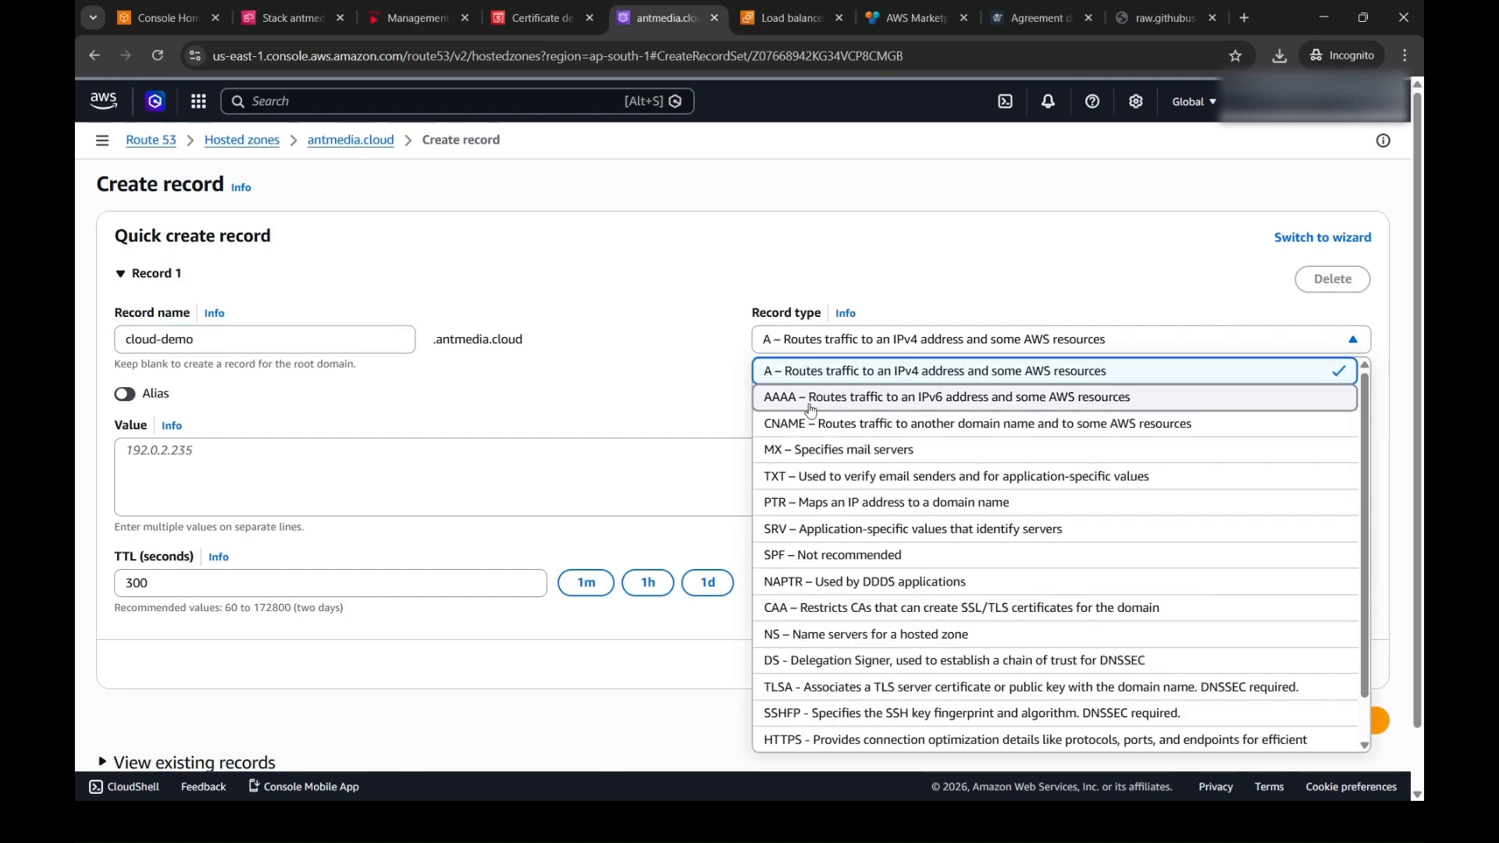
click(813, 425)
click(735, 458)
key(ctrl+v)
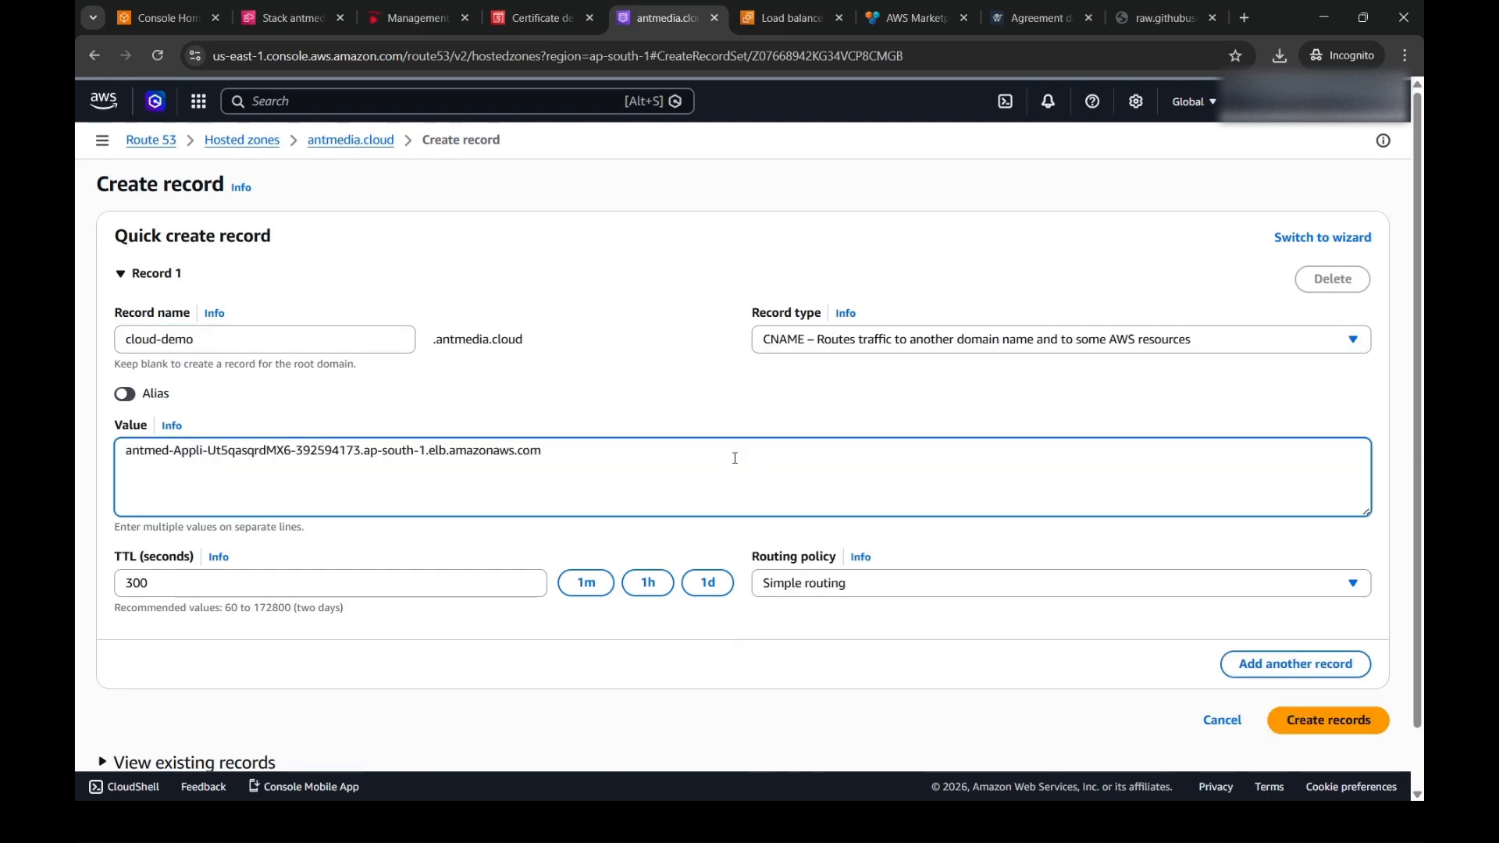
click(1365, 729)
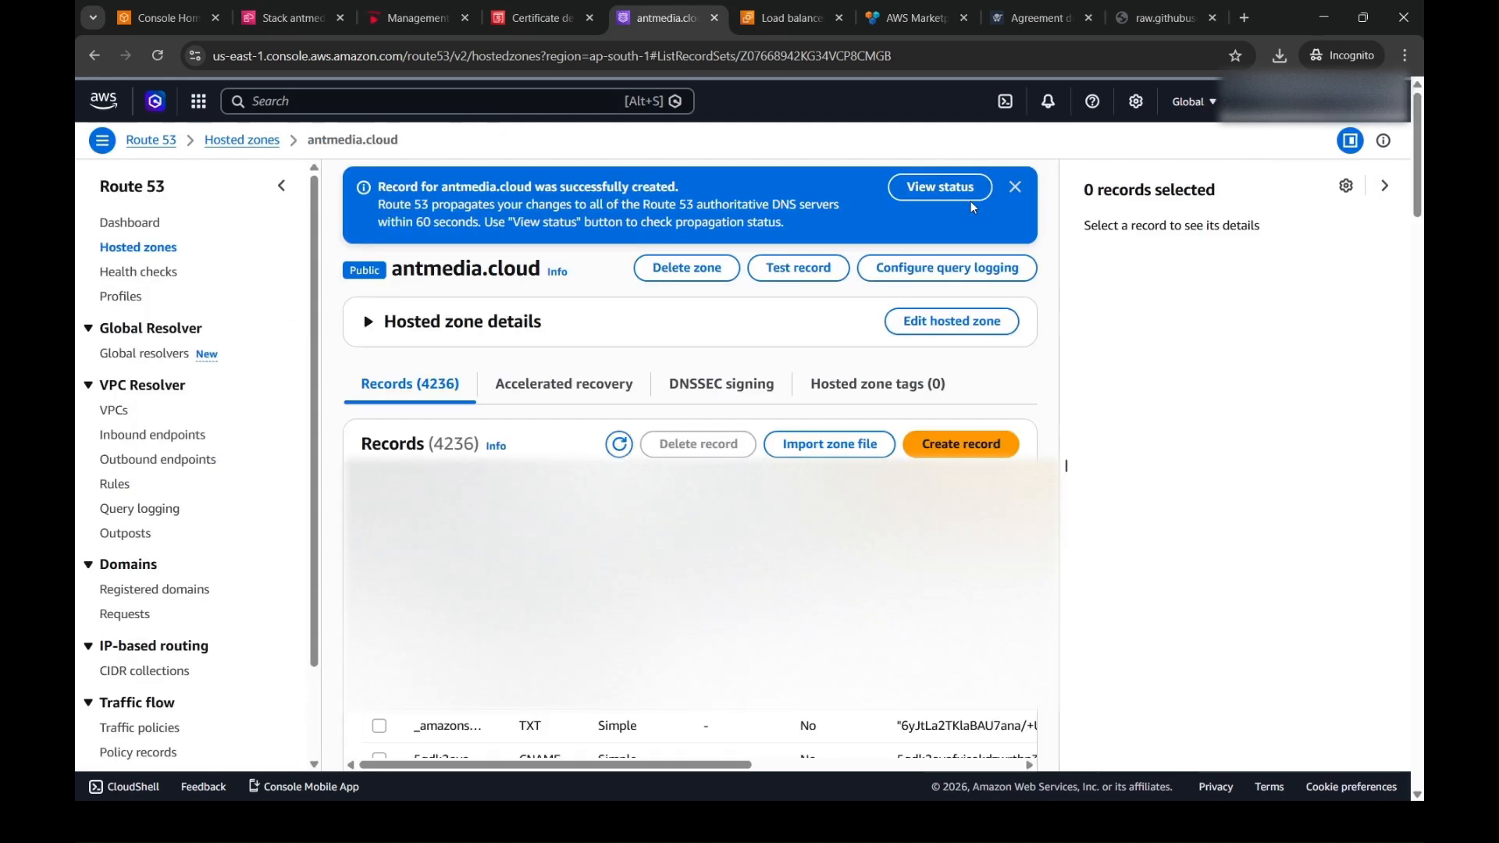
- View the new record's propagation status and refresh the change details
click(963, 190)
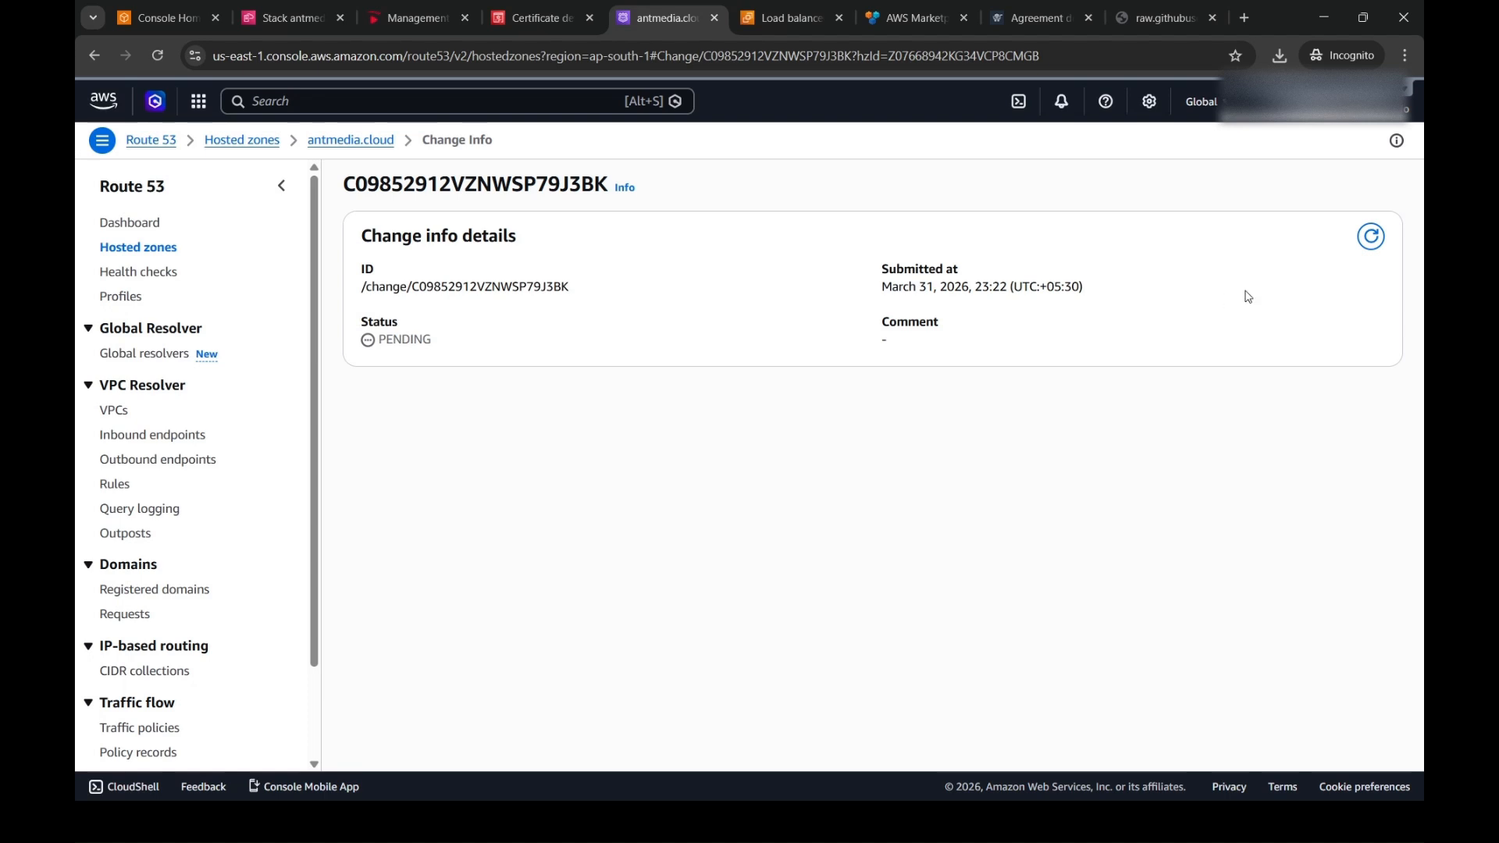
click(1372, 242)
click(1372, 240)
double_click(392, 343)
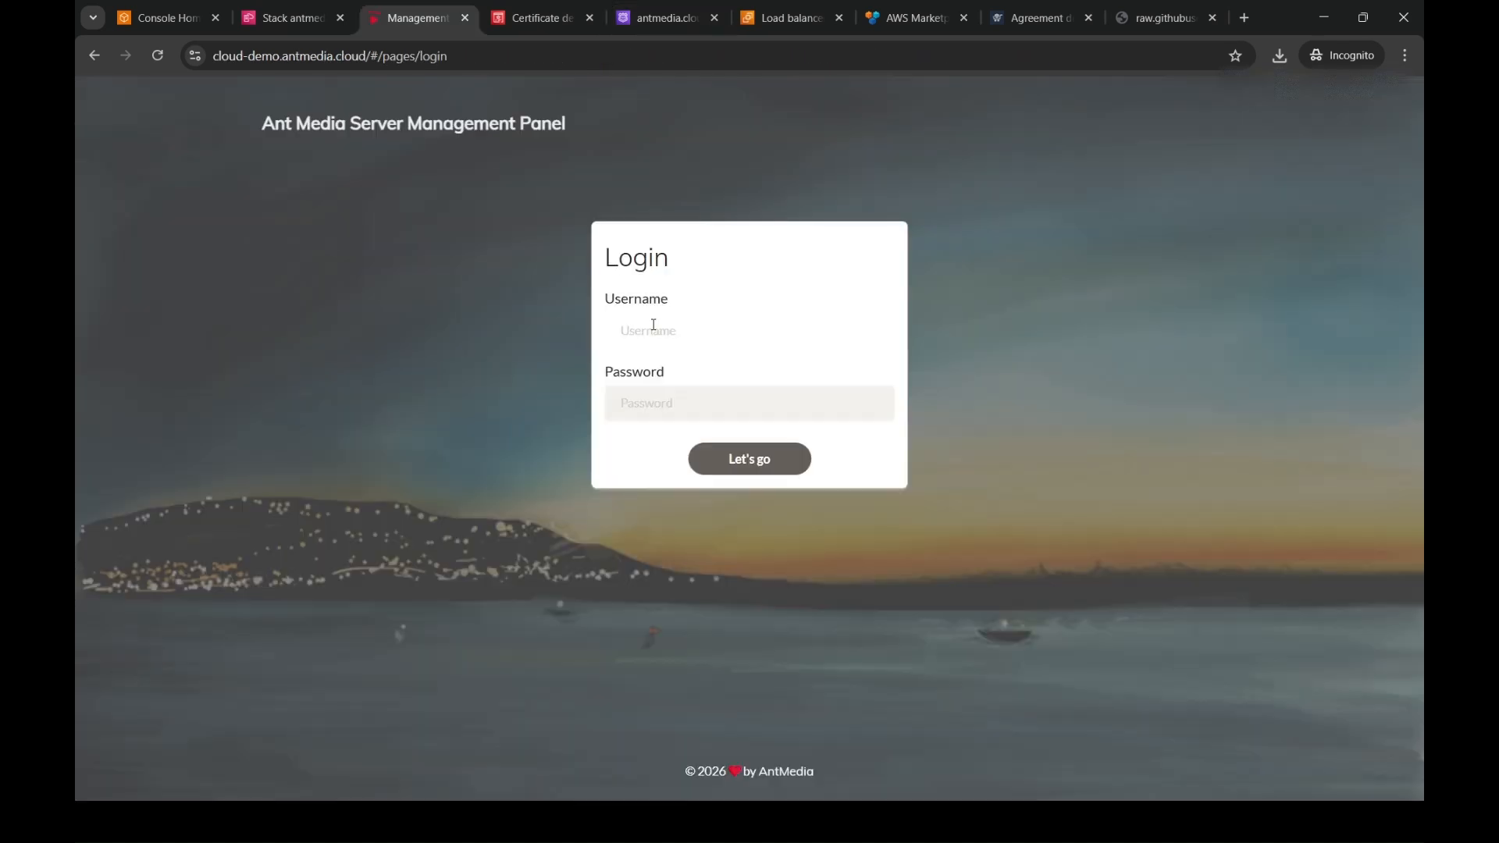
- Log in to the management panel at cloud-demo.antmedia.cloud with the administrator's e-mail username and the account password
click(663, 410)
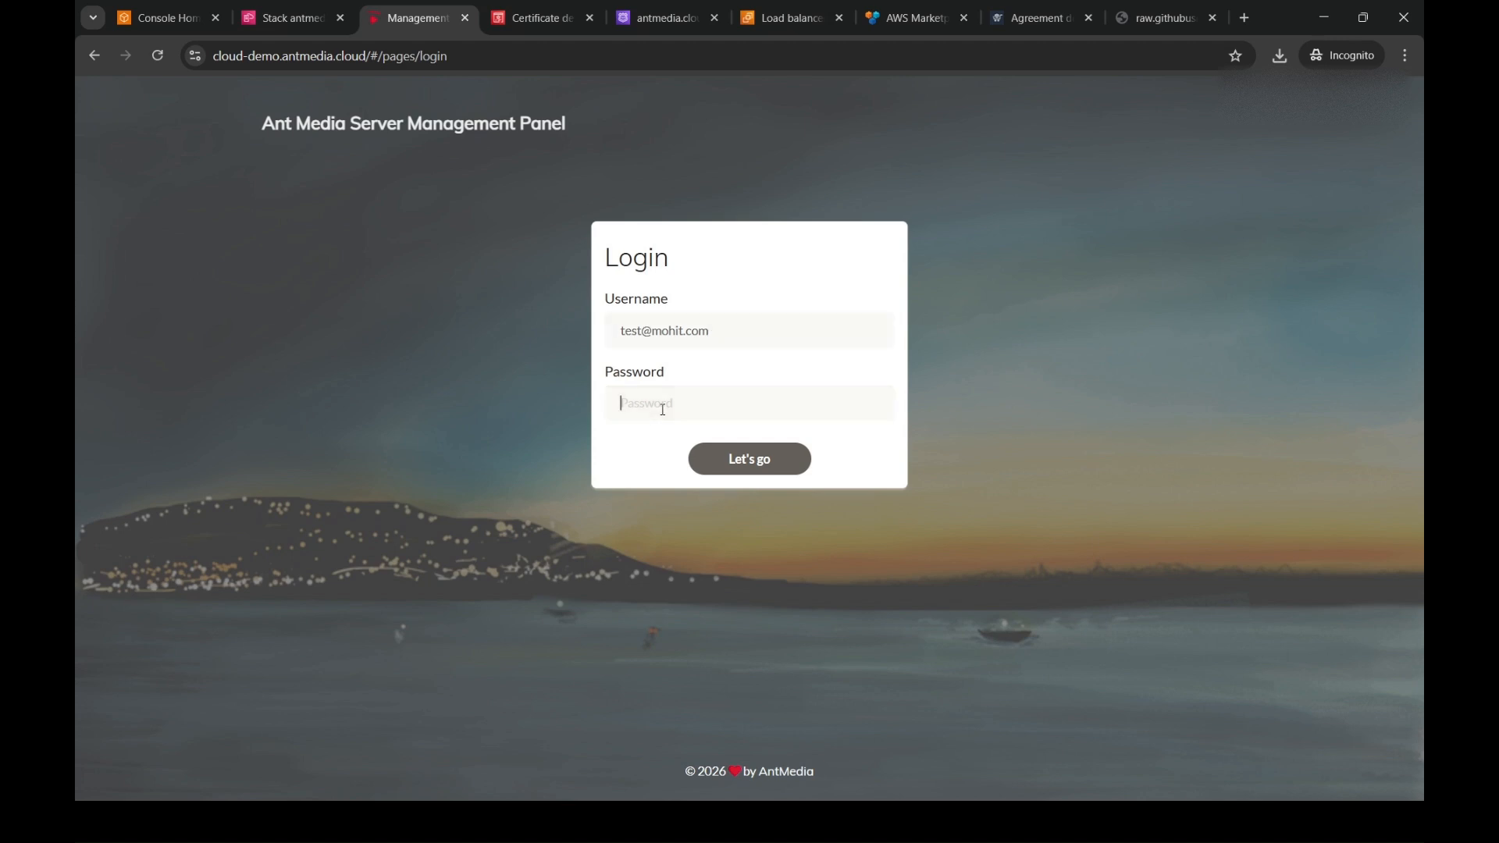
text(*)
text(*******)
click(719, 462)
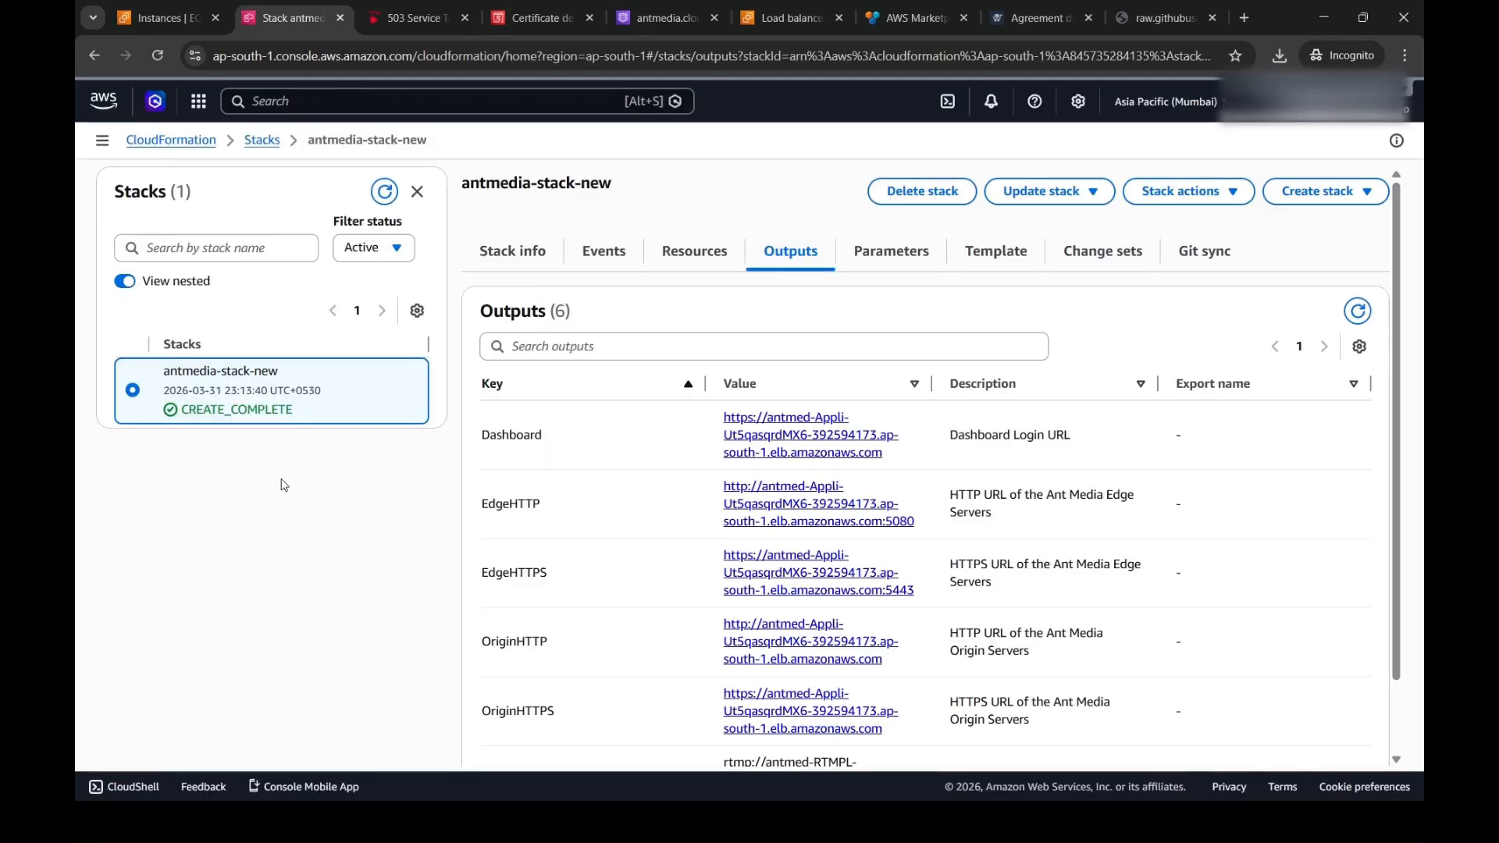
- Delete the CloudFormation stack antmedia-stack-new, confirming the deletion with its name
click(923, 195)
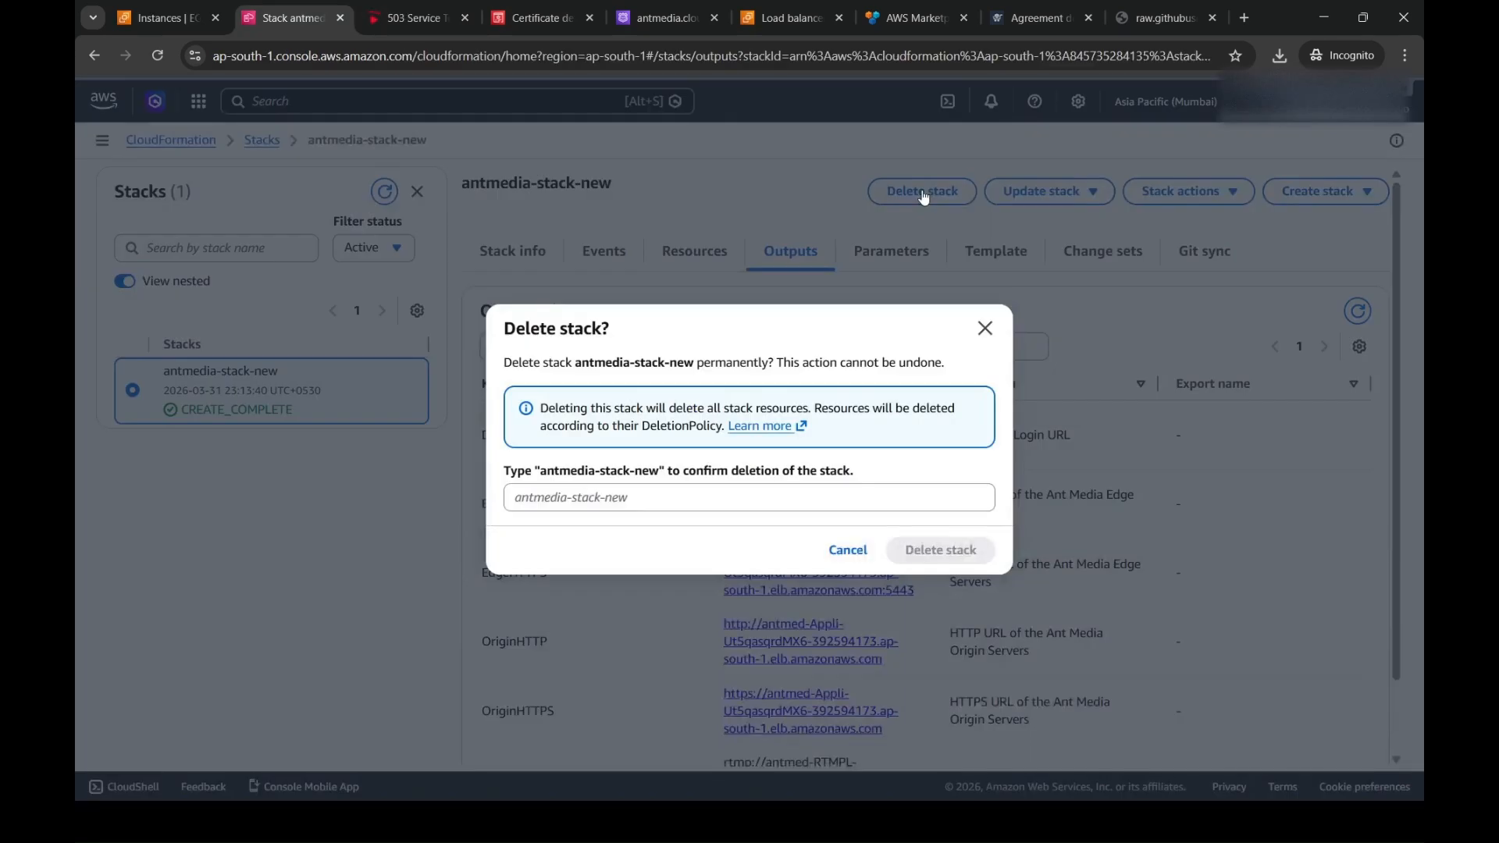
drag(540, 472, 663, 480)
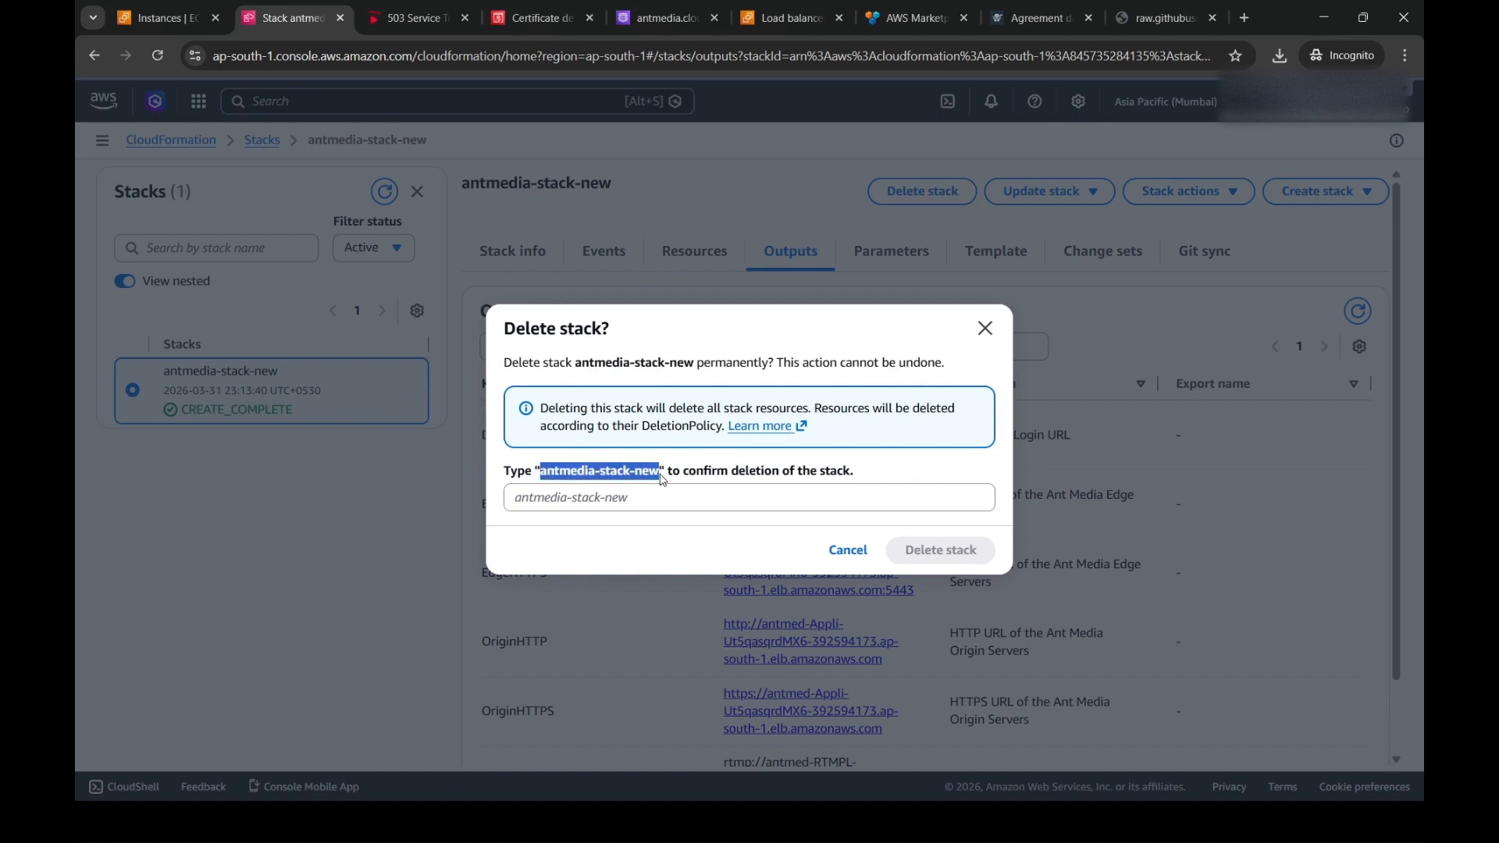
click(653, 500)
key(ctrl+v)
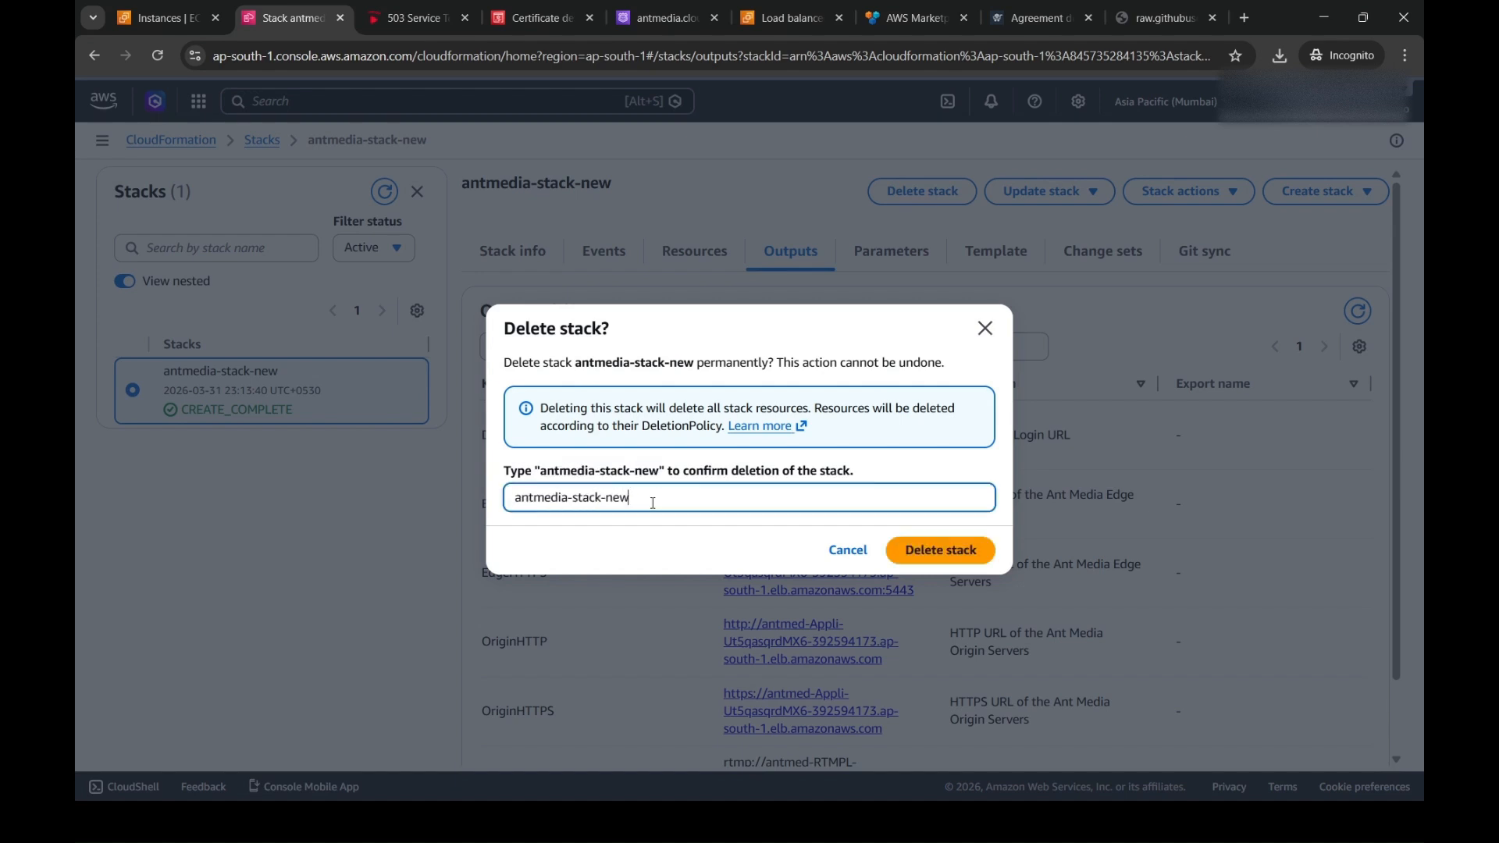
click(920, 548)
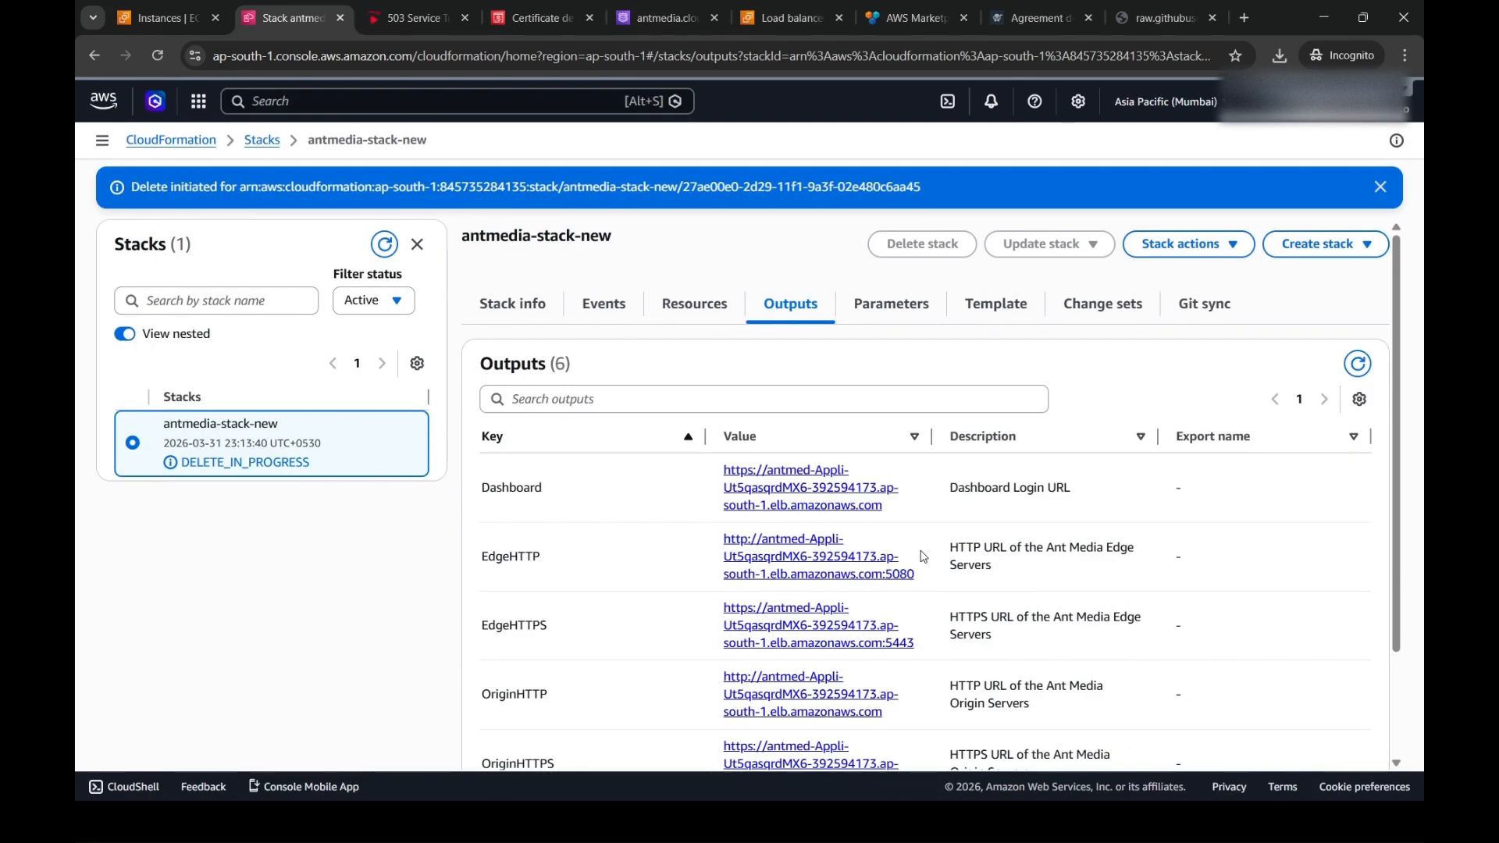